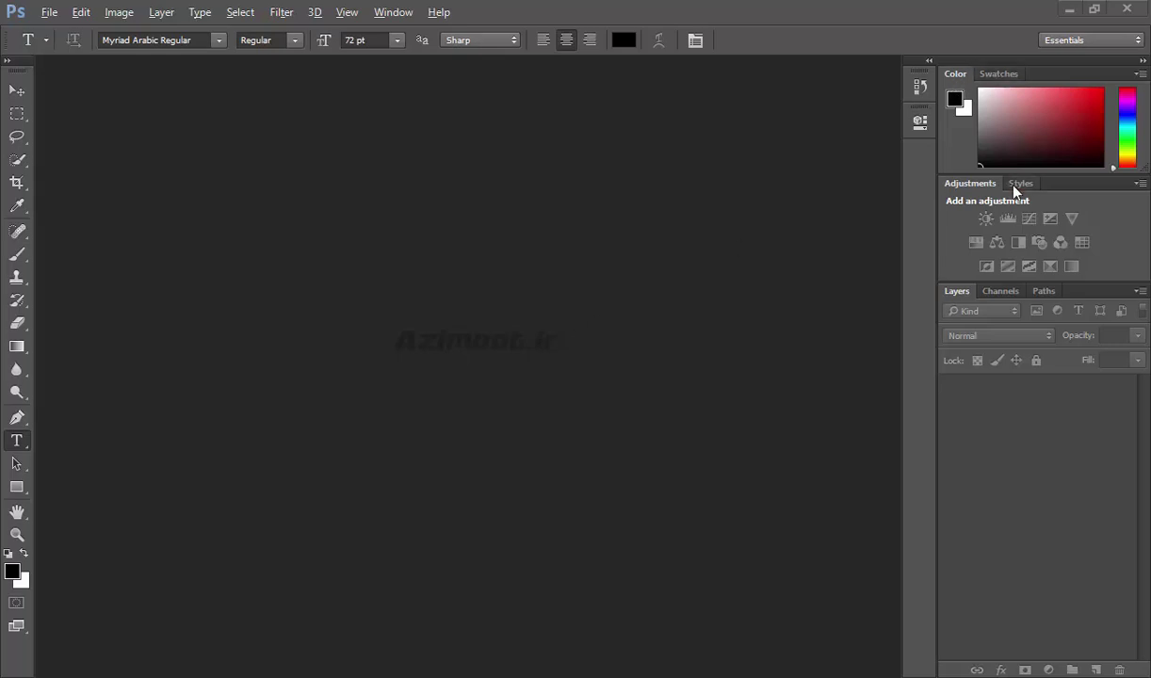
# Step: Create a new 800 x 600 px, 72 ppi document with a white background, fitted to the window
pyautogui.click(47, 11)
pyautogui.click(59, 34)
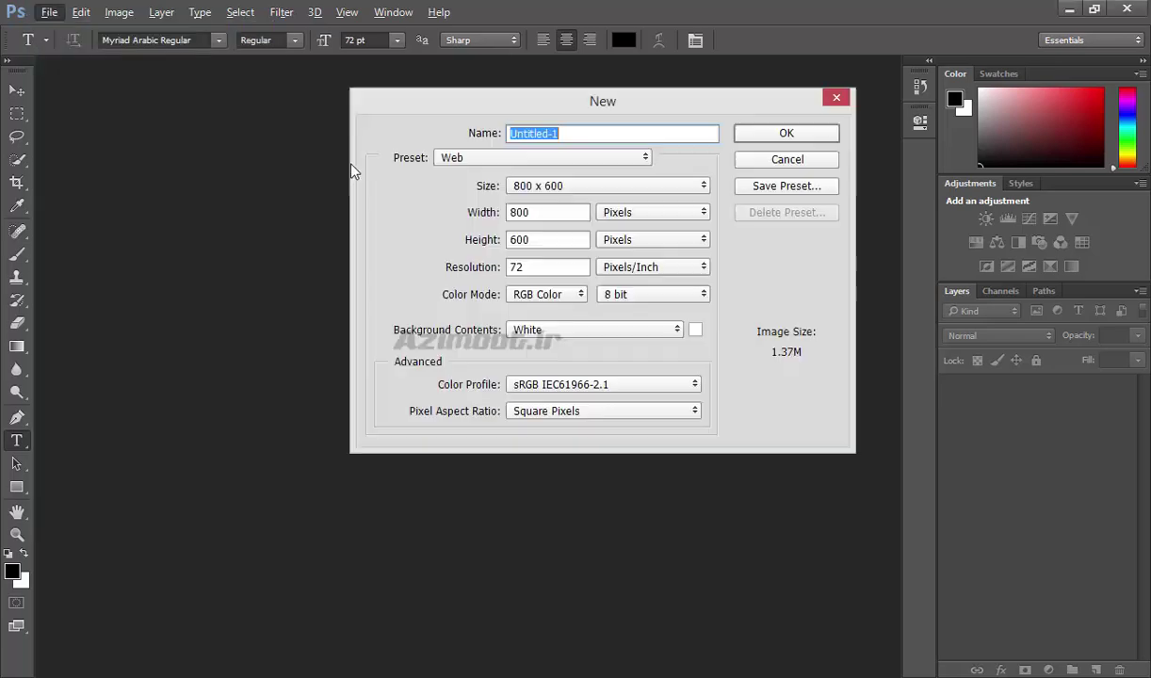
pyautogui.click(751, 134)
pyautogui.hotkey('ctrl', '0')
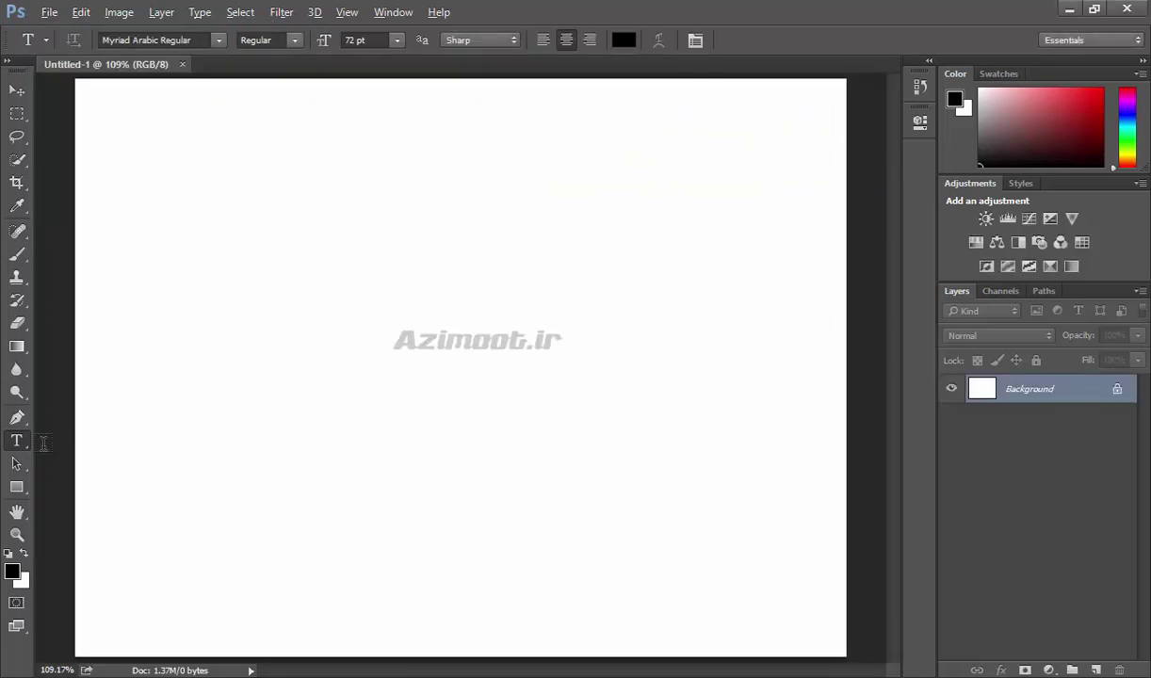
# Step: Add the text 'Azimoot' across the upper canvas and colour it red (ff0000)
pyautogui.moveTo(116, 202); pyautogui.dragTo(795, 526)
pyautogui.write('A')
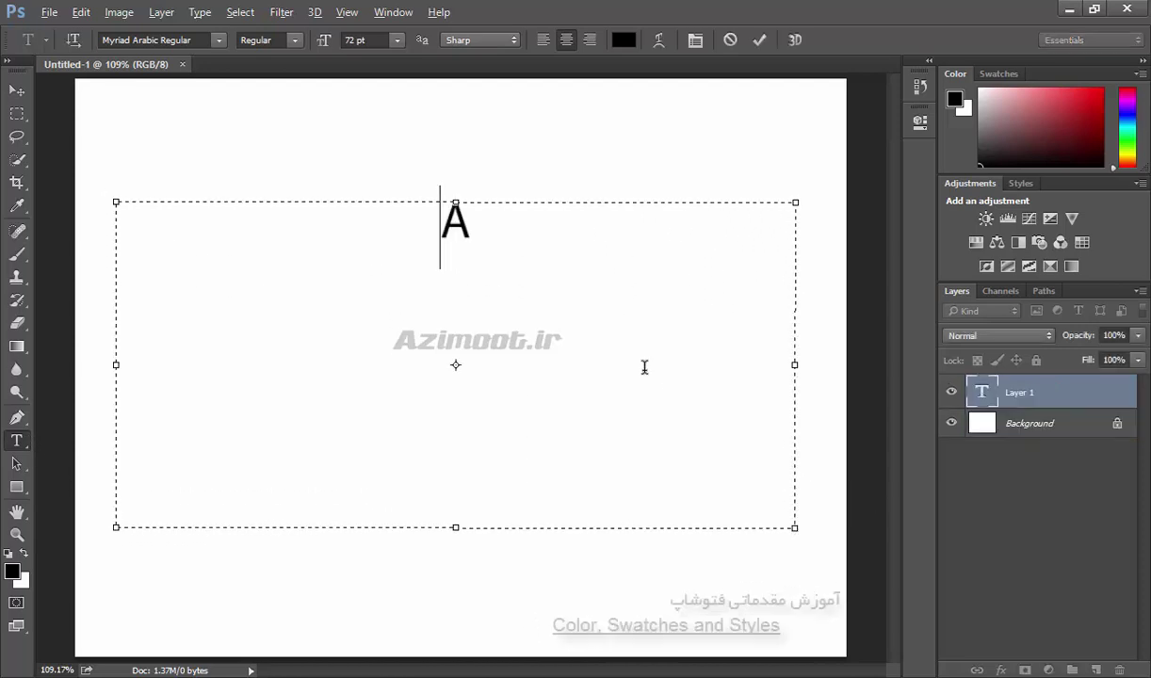
pyautogui.write('zimoot')
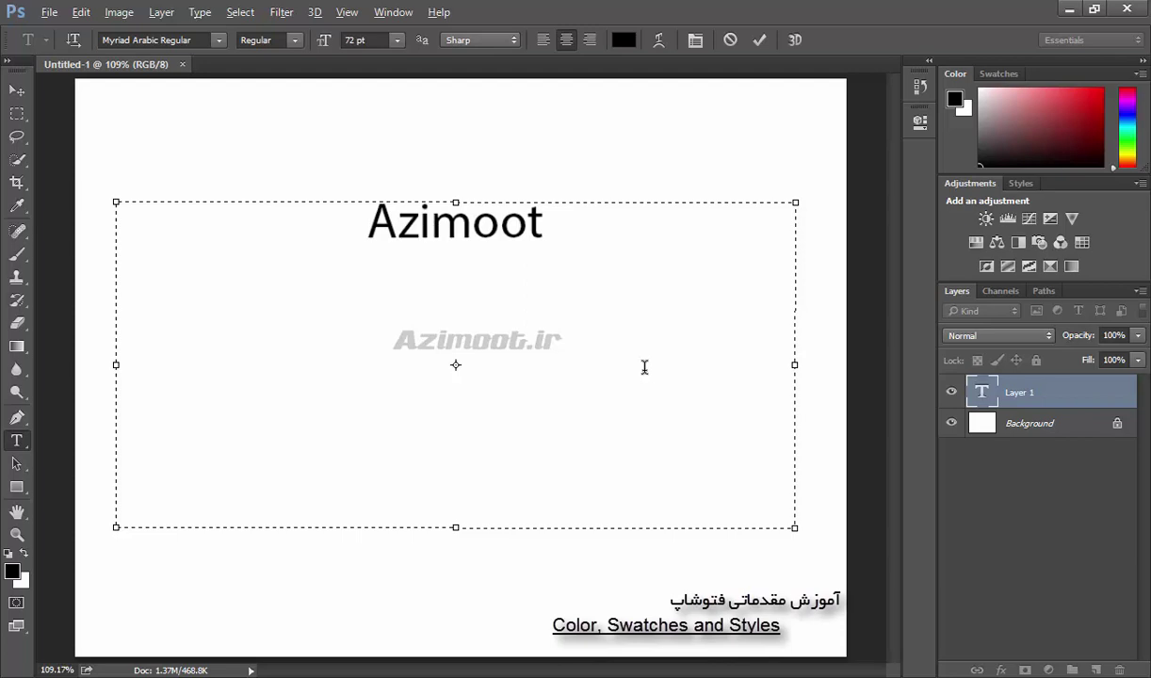
pyautogui.doubleClick(451, 212)
pyautogui.click(11, 570)
pyautogui.write('ff0000')
pyautogui.click(772, 139)
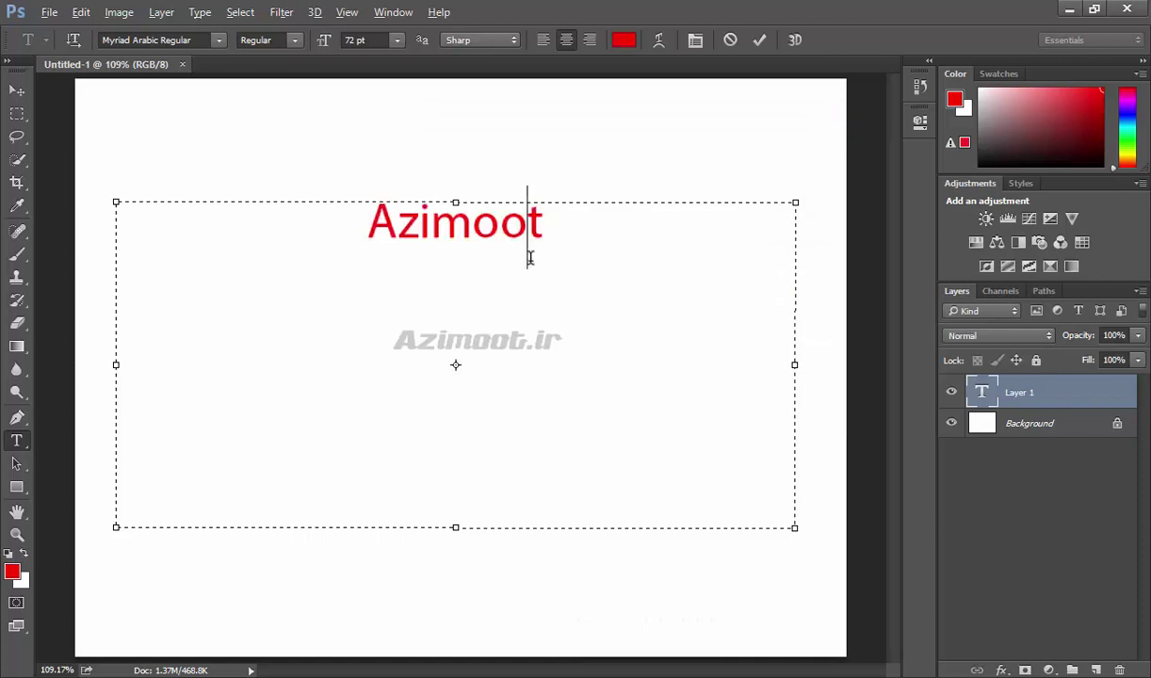
# Step: Recolour the Azimoot text blue using the Text Color picker
pyautogui.click(622, 42)
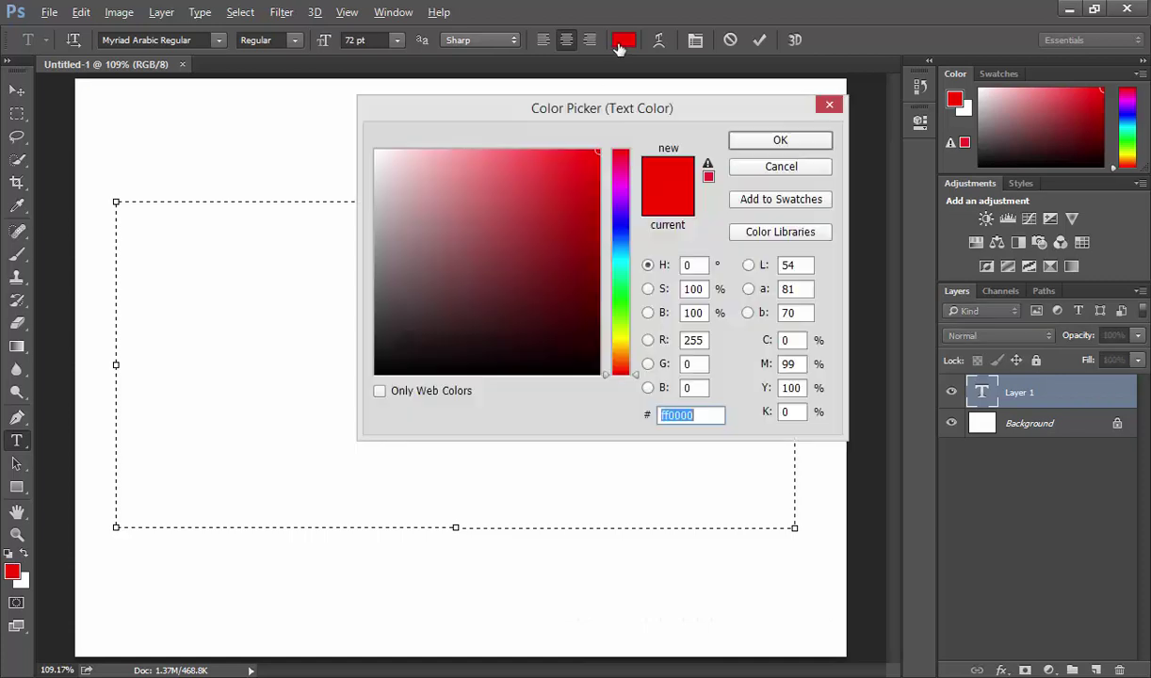
pyautogui.click(620, 226)
pyautogui.click(779, 140)
pyautogui.click(447, 211)
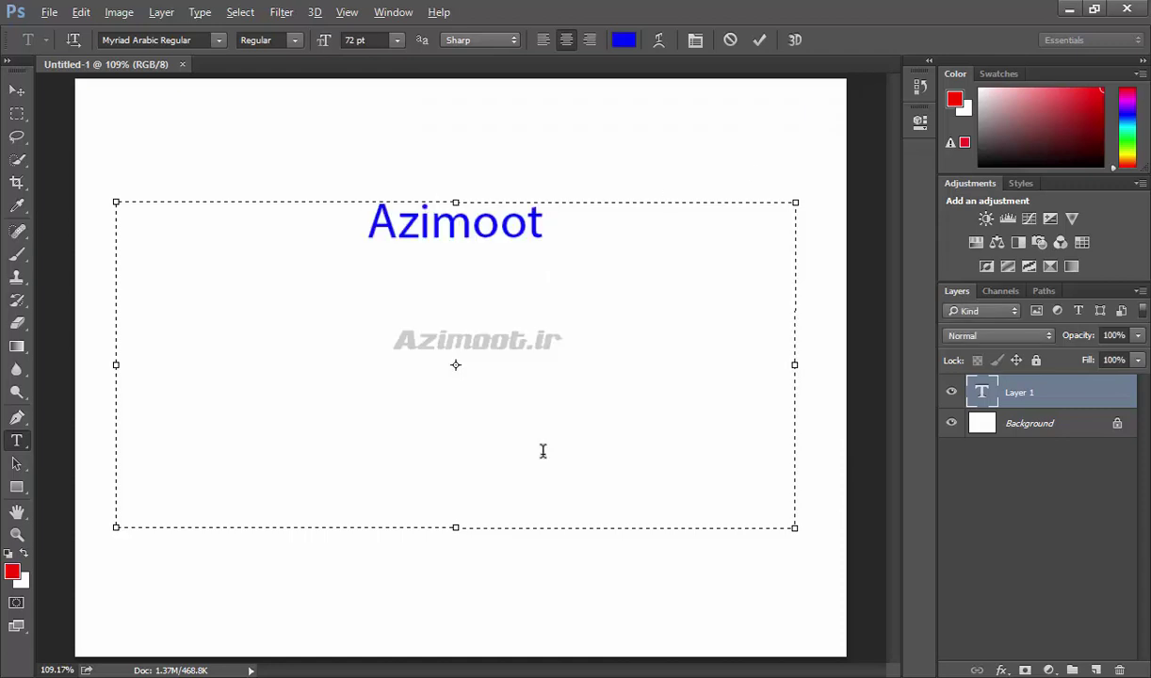
# Step: Reselect Azimoot and turn it green from the Color panel spectrum
pyautogui.doubleClick(502, 242)
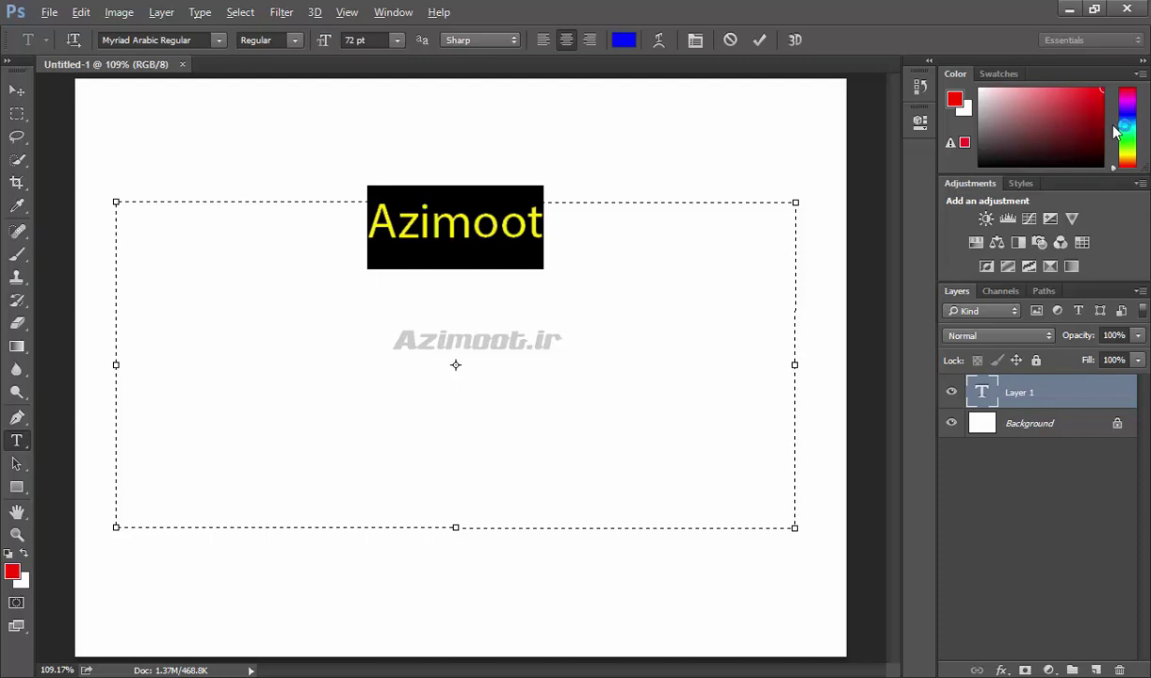
pyautogui.click(1128, 148)
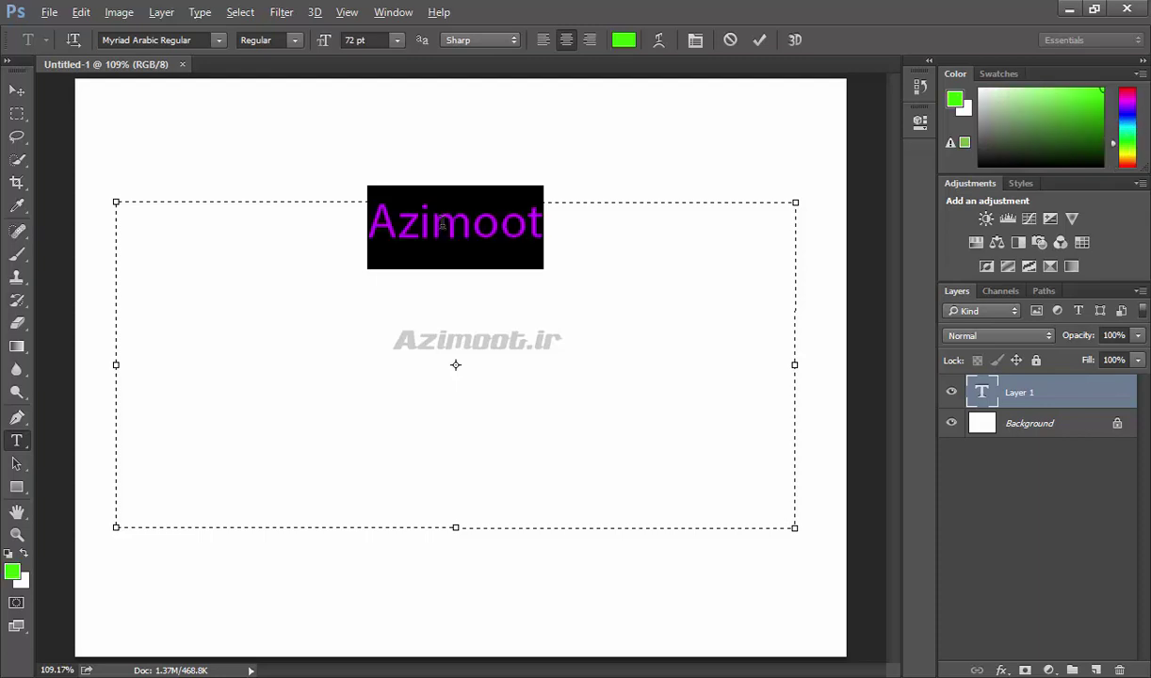
pyautogui.click(442, 223)
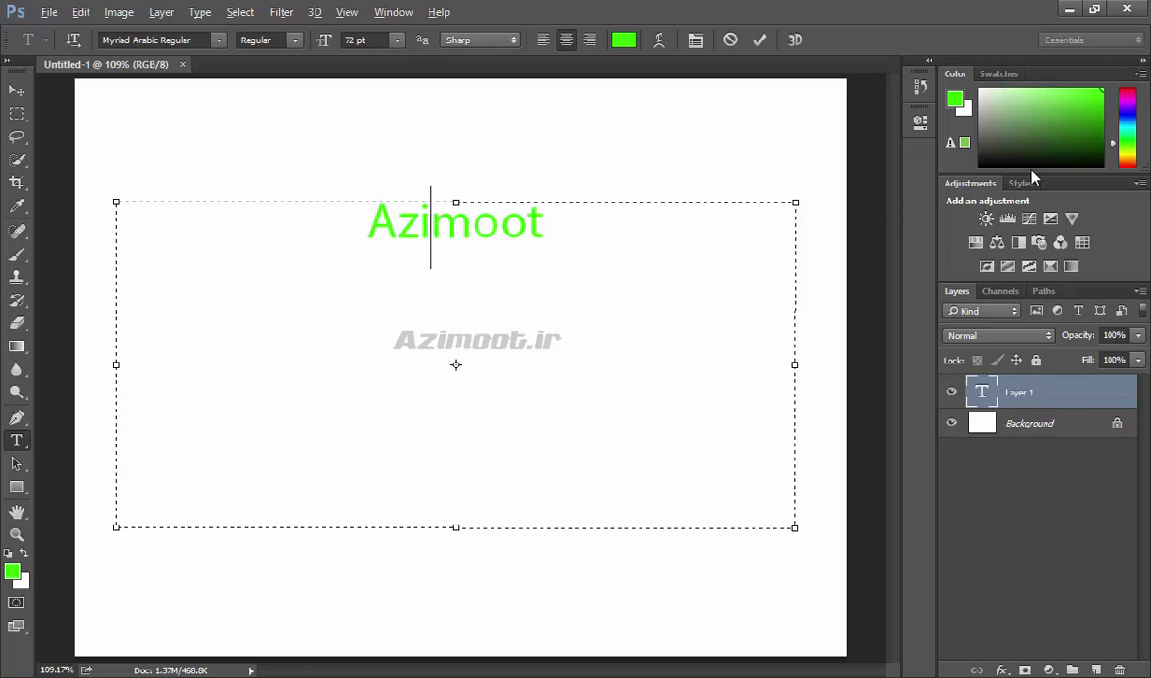
# Step: Switch the Color panel to the Brightness Cube spectrum
pyautogui.click(1141, 75)
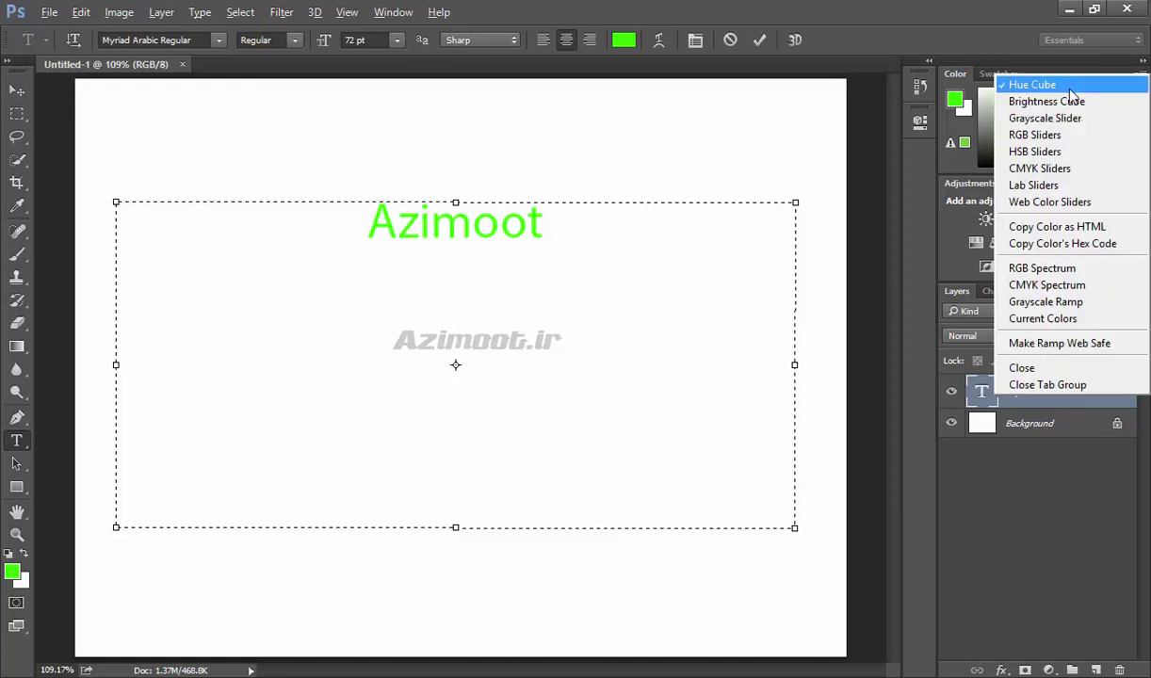
pyautogui.click(1071, 102)
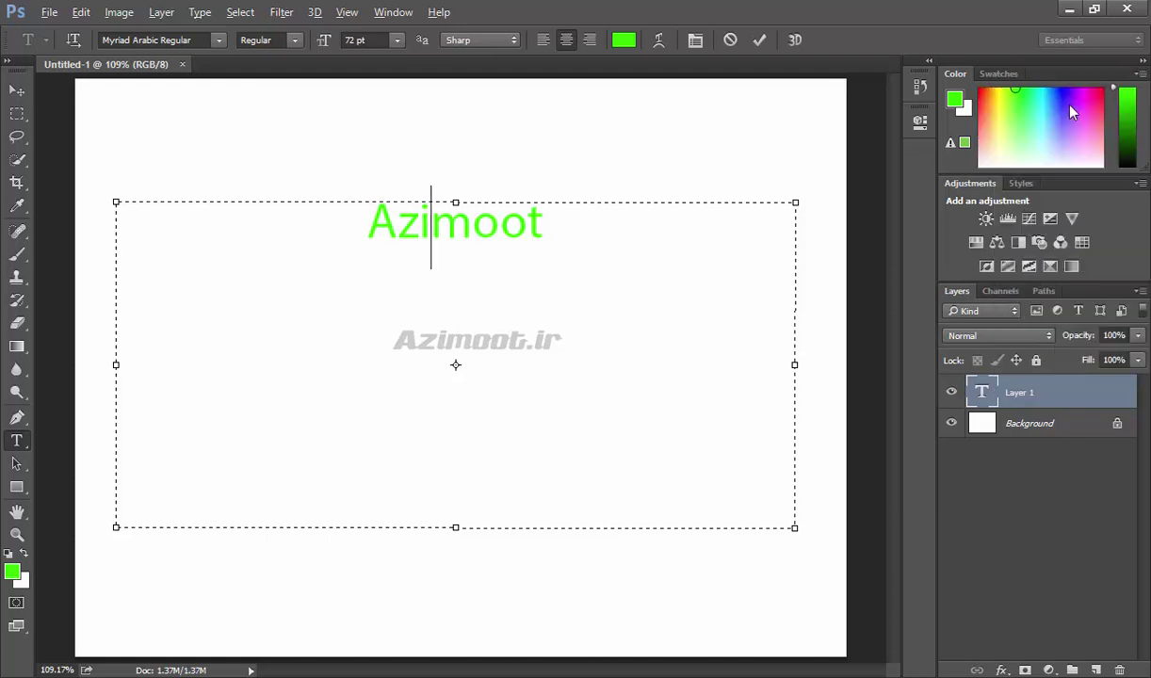
pyautogui.click(1062, 103)
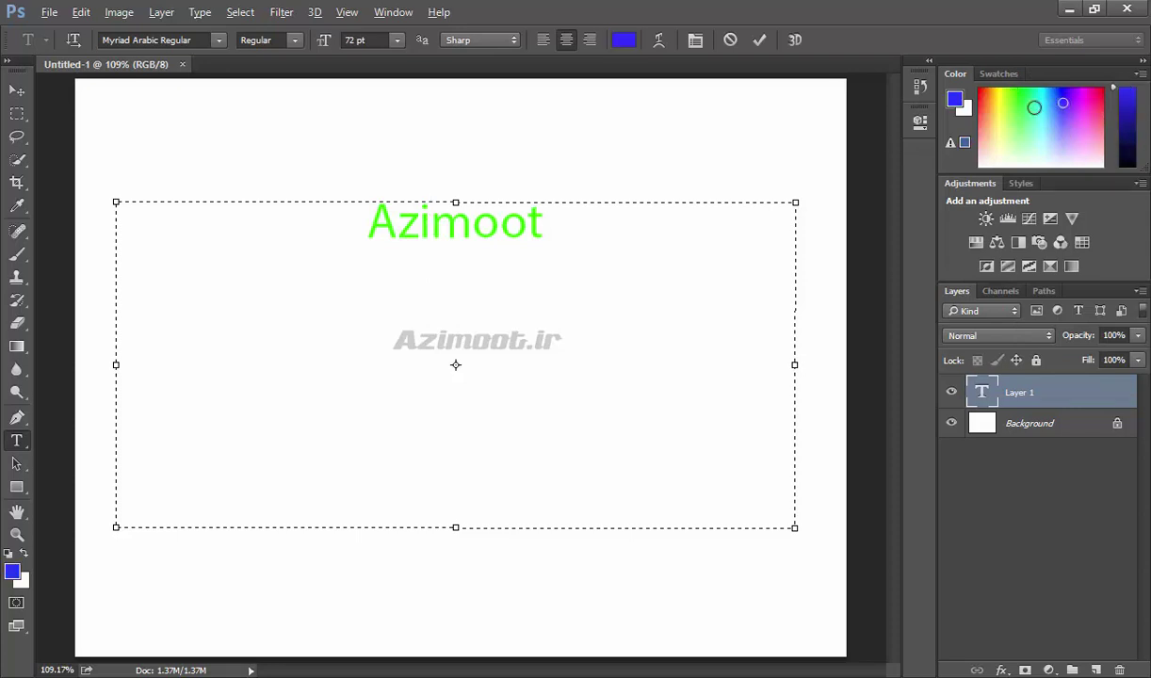
# Step: Colour the Azimoot text purple from the spectrum, then reselect the word
pyautogui.moveTo(367, 223); pyautogui.dragTo(561, 214)
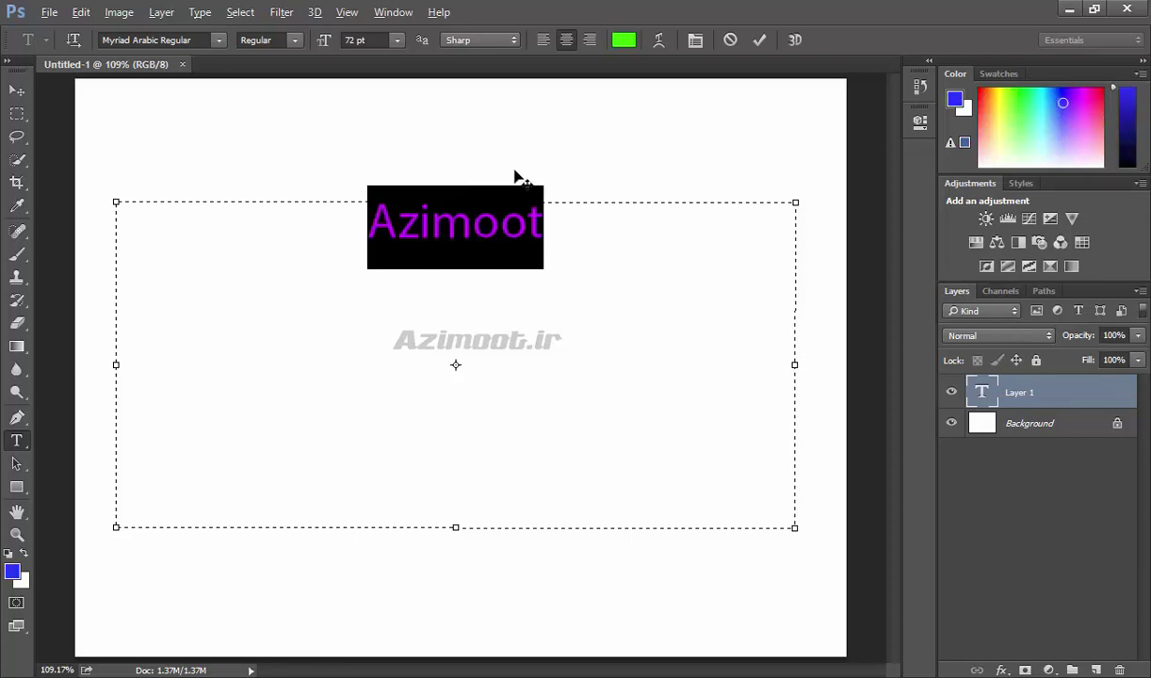
pyautogui.click(1074, 98)
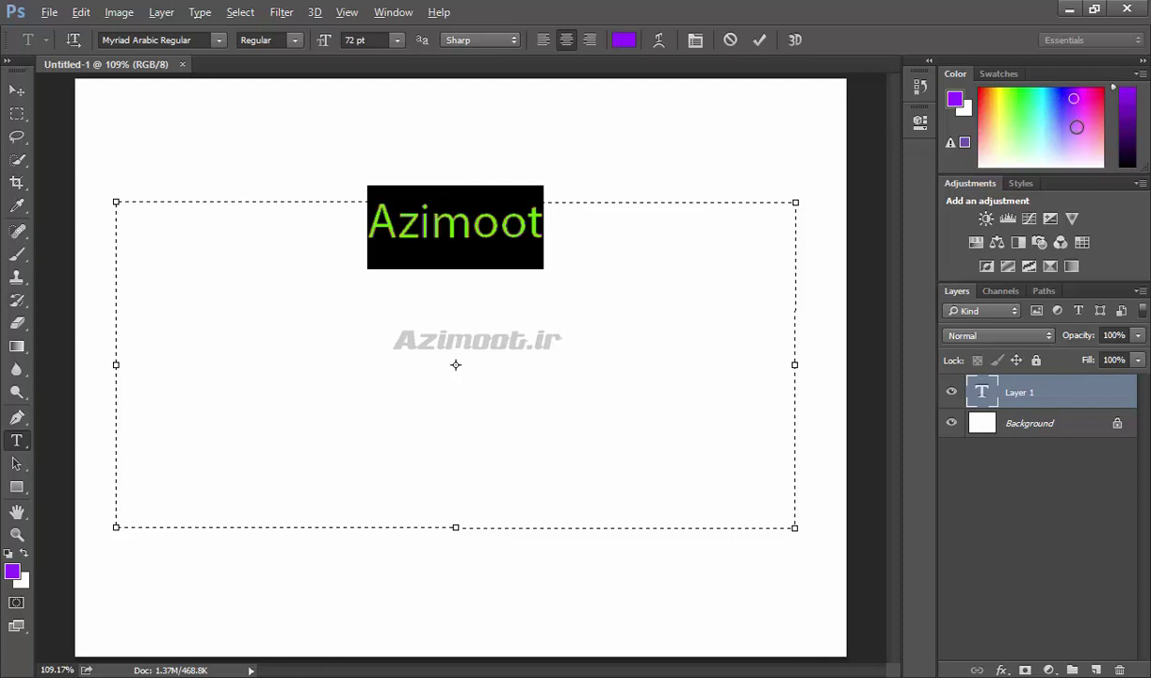
pyautogui.click(499, 216)
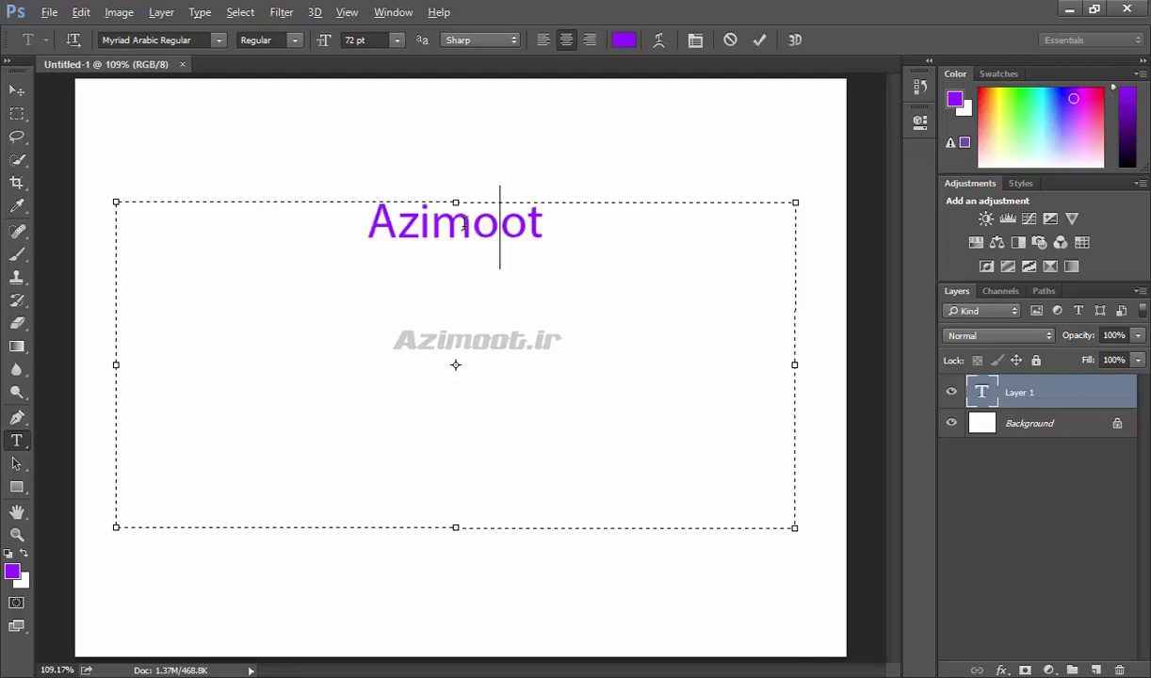
pyautogui.click(527, 221)
pyautogui.doubleClick(528, 221)
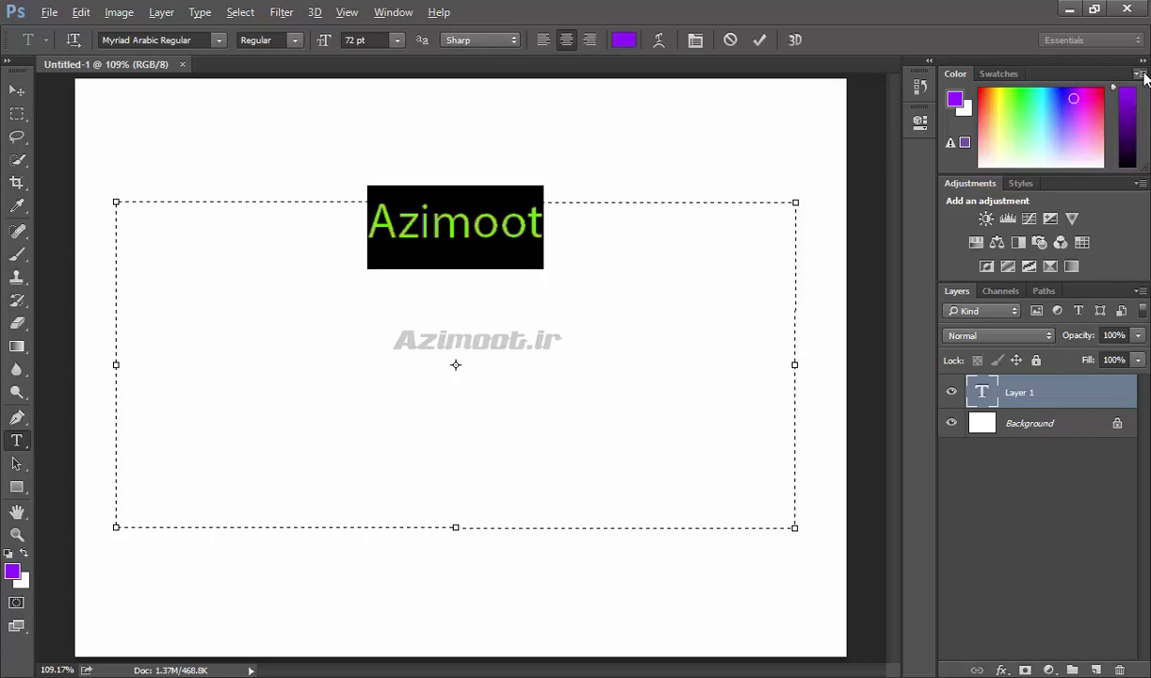
# Step: Switch the Color panel to Grayscale Slider, then to RGB Sliders
pyautogui.click(1144, 74)
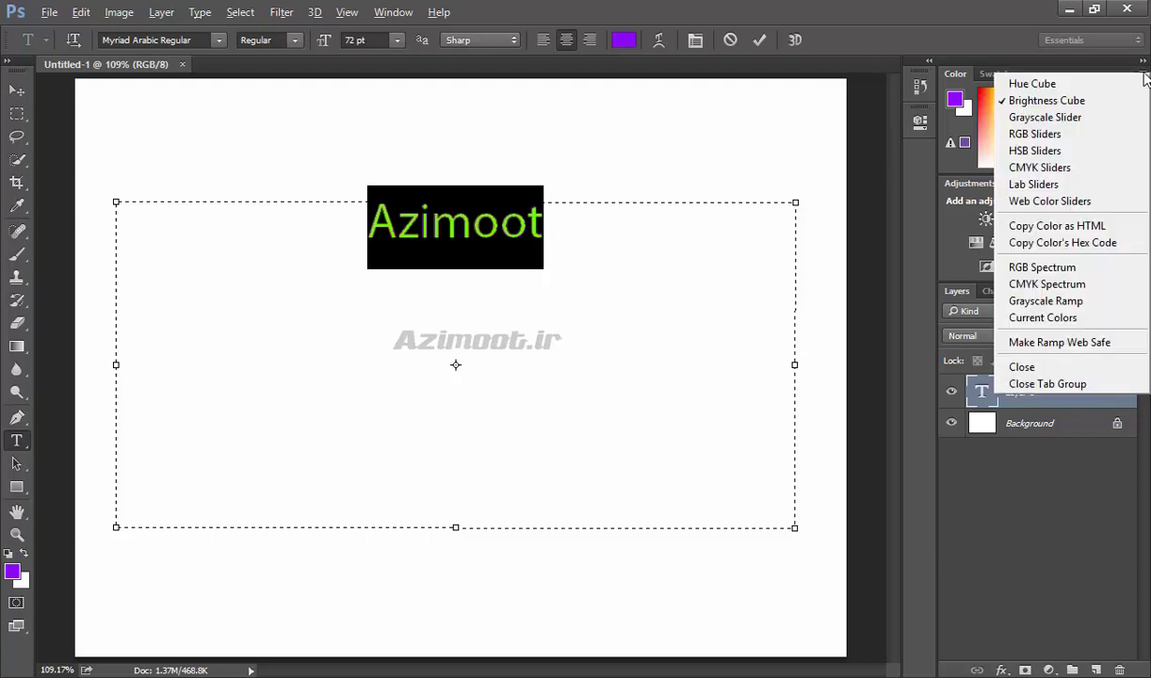
pyautogui.click(1081, 119)
pyautogui.click(1142, 74)
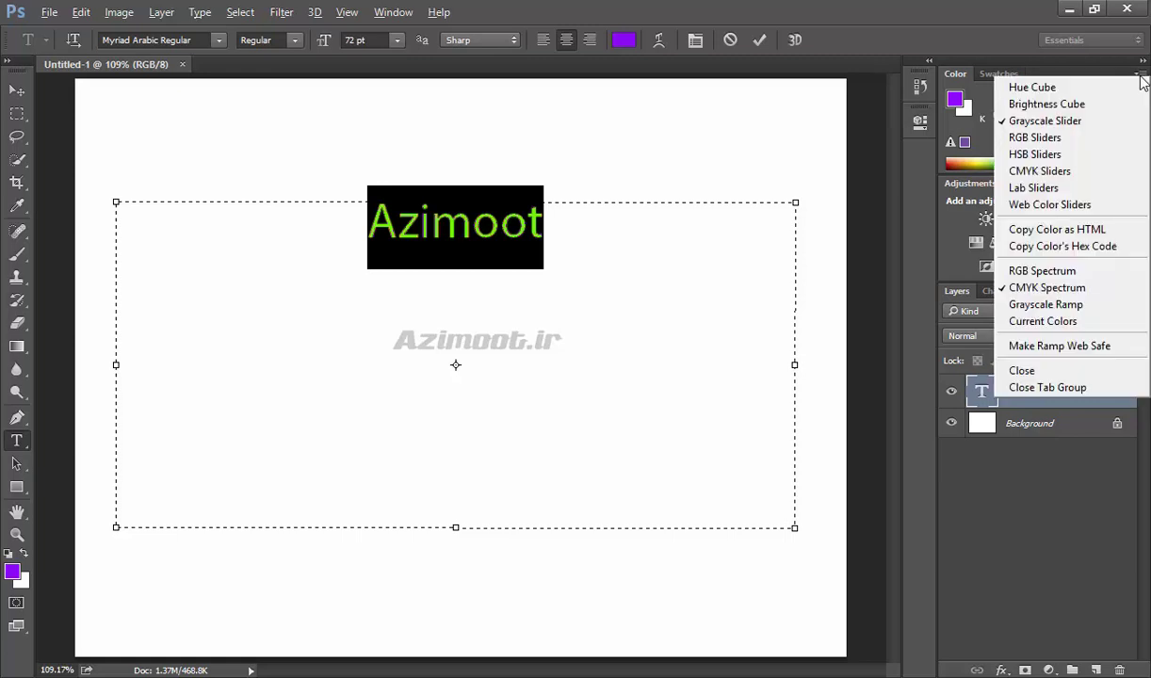
pyautogui.click(1078, 138)
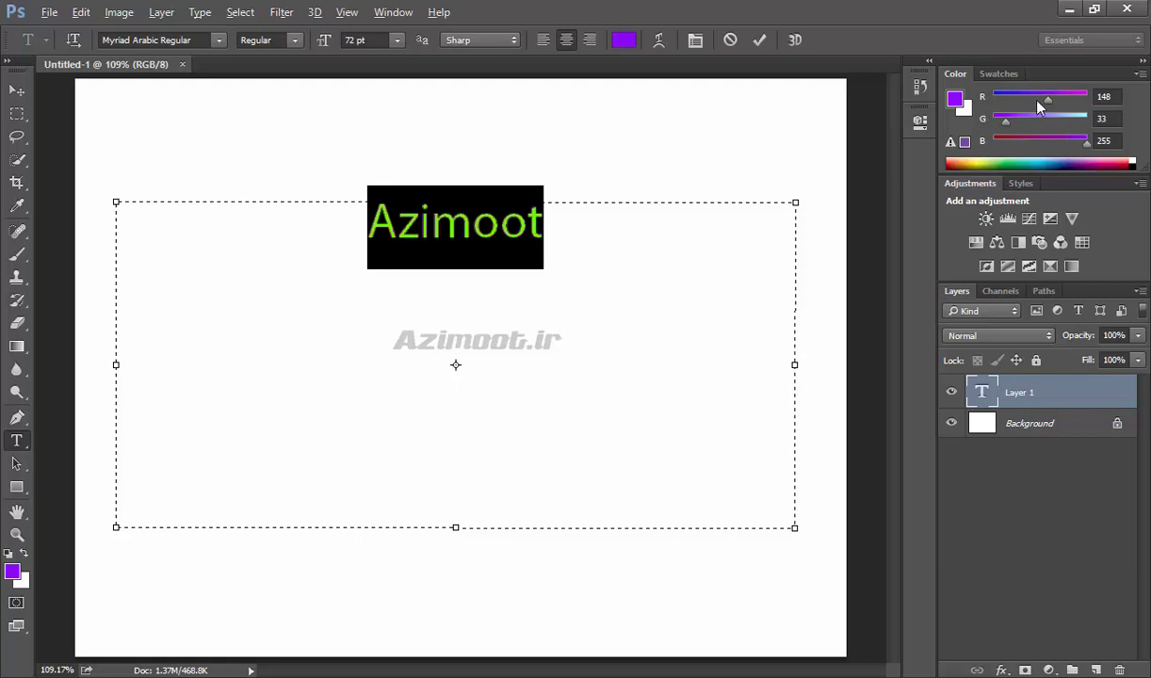
# Step: Set the selected text to RGB 84, 154, 111 and reselect the word
pyautogui.moveTo(1047, 100); pyautogui.dragTo(1024, 100)
pyautogui.moveTo(1005, 122); pyautogui.dragTo(1051, 123)
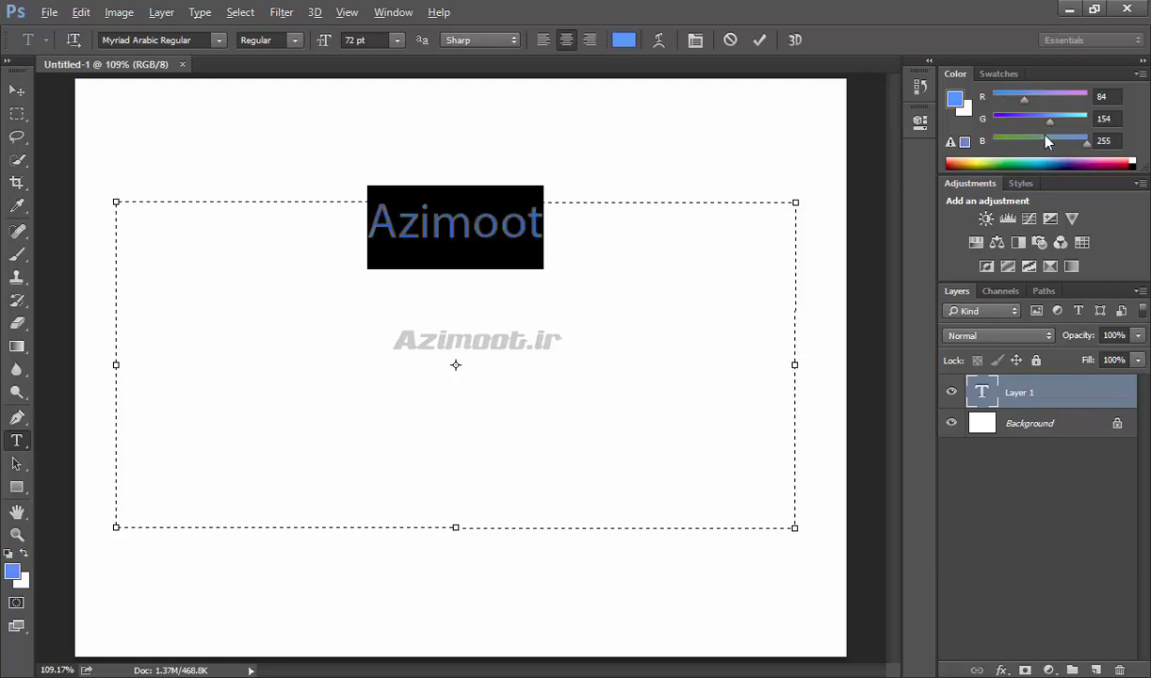
pyautogui.click(1033, 142)
pyautogui.click(499, 226)
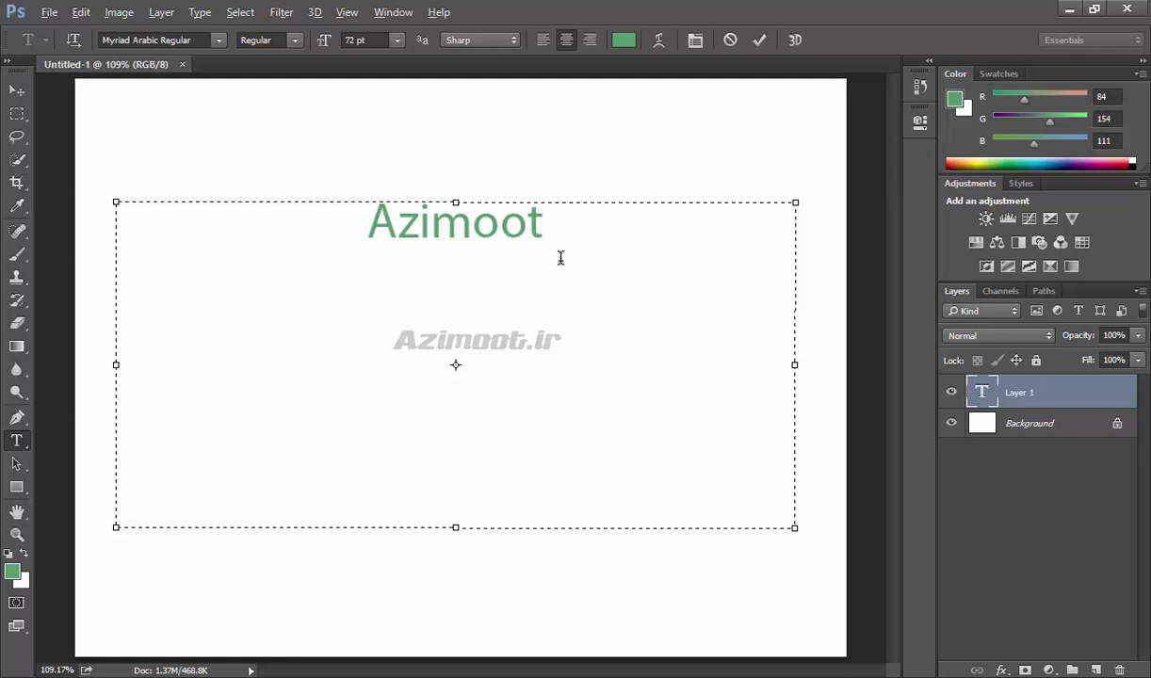
pyautogui.doubleClick(475, 223)
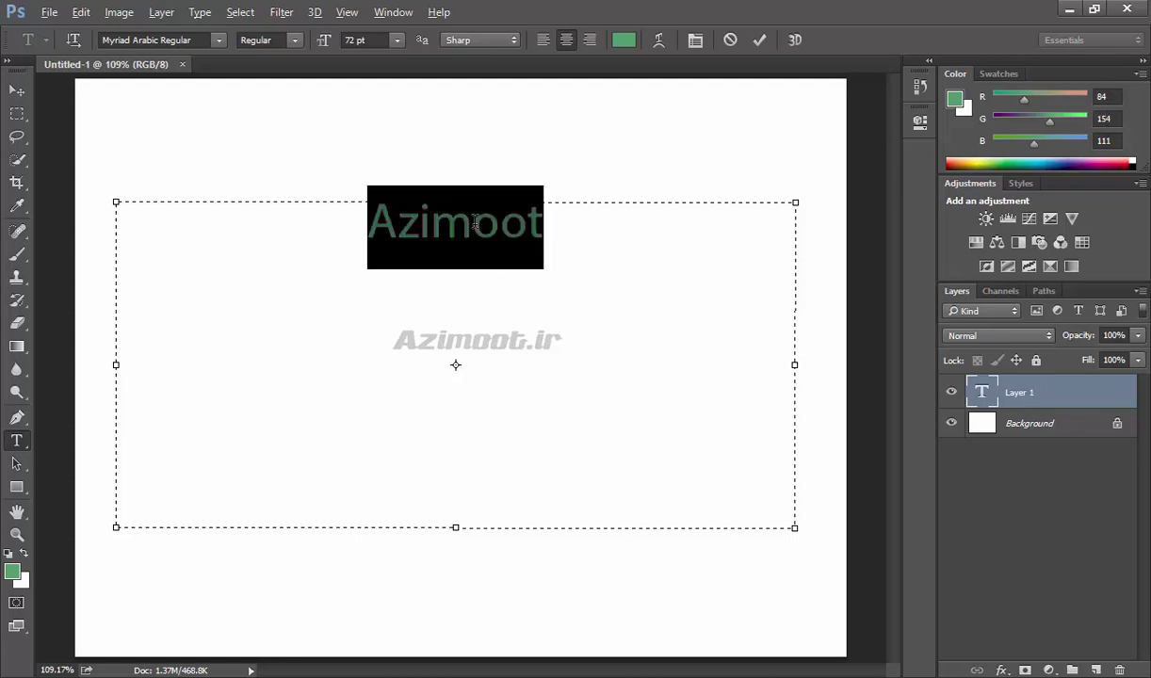
# Step: Show HSB sliders (H 143, S 45, B 60) and reselect all the text
pyautogui.click(1140, 75)
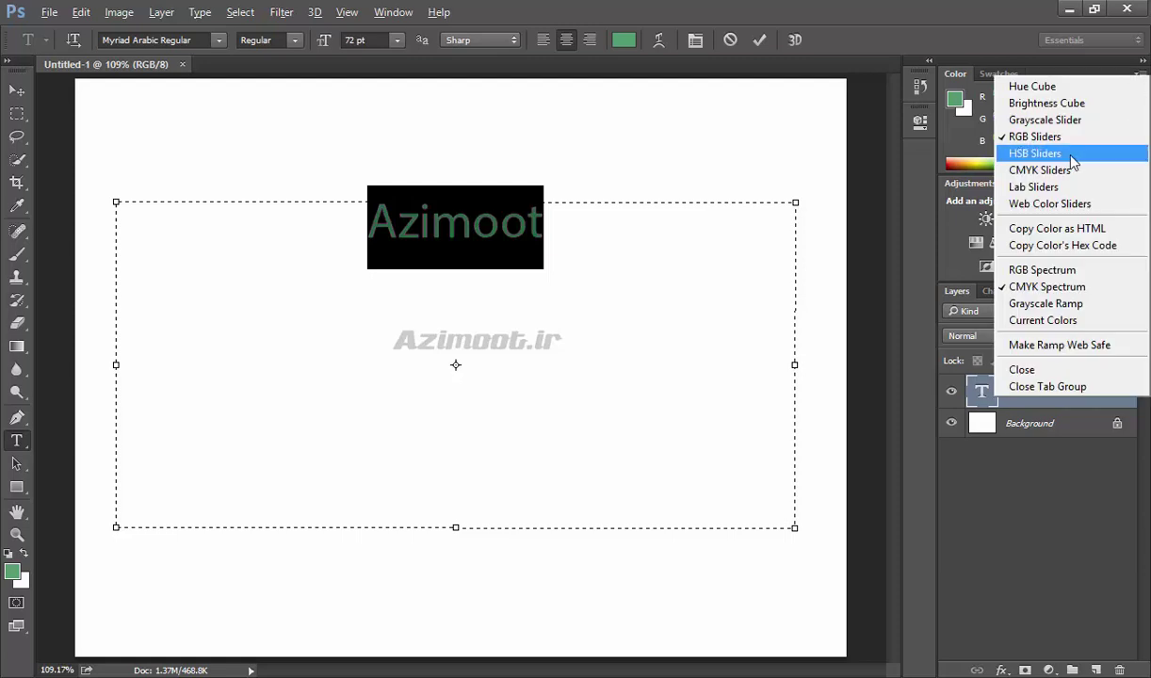
pyautogui.click(1029, 158)
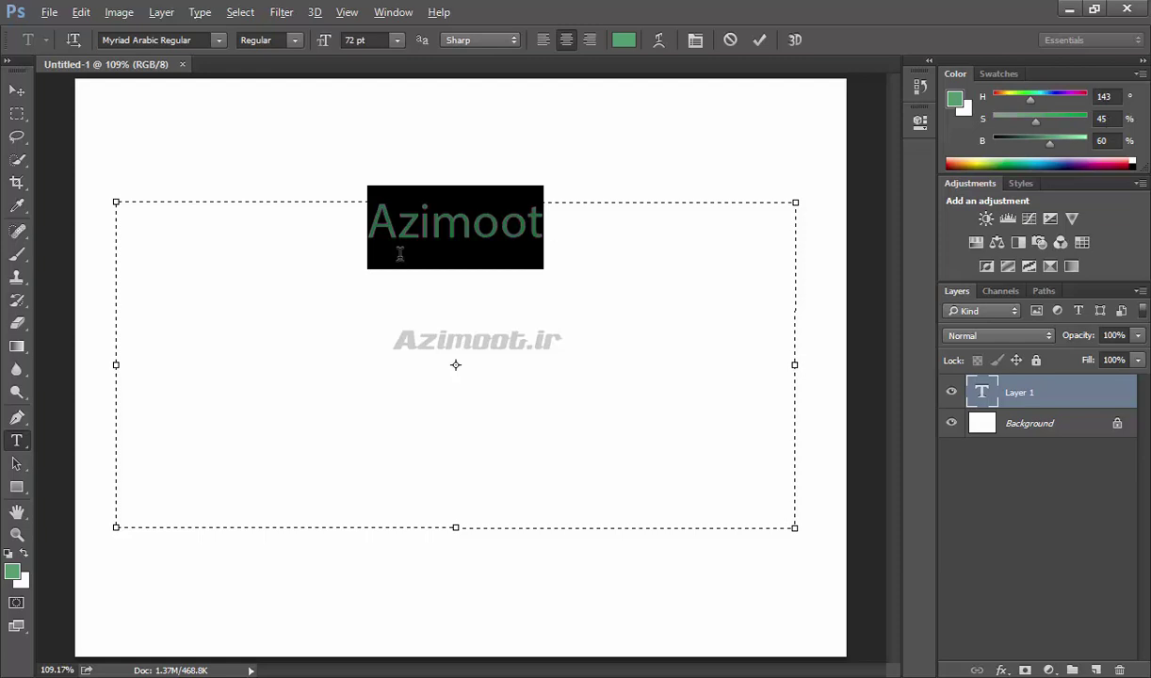
pyautogui.click(456, 212)
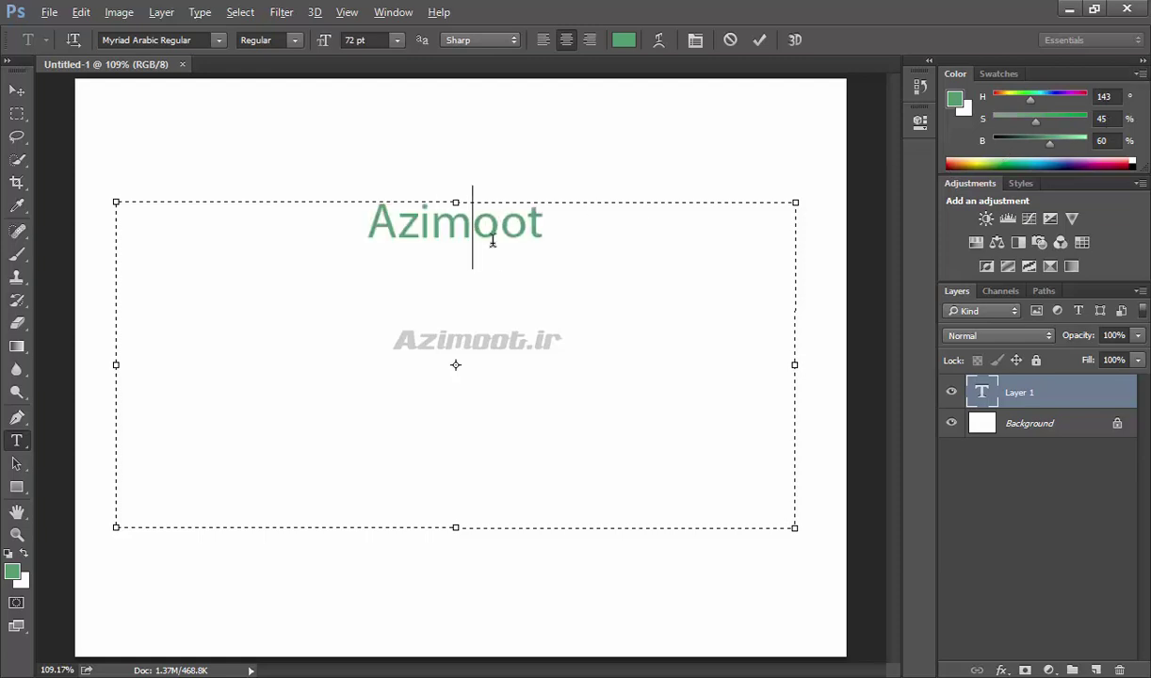
pyautogui.hotkey('ctrl', 'a')
pyautogui.click(1142, 73)
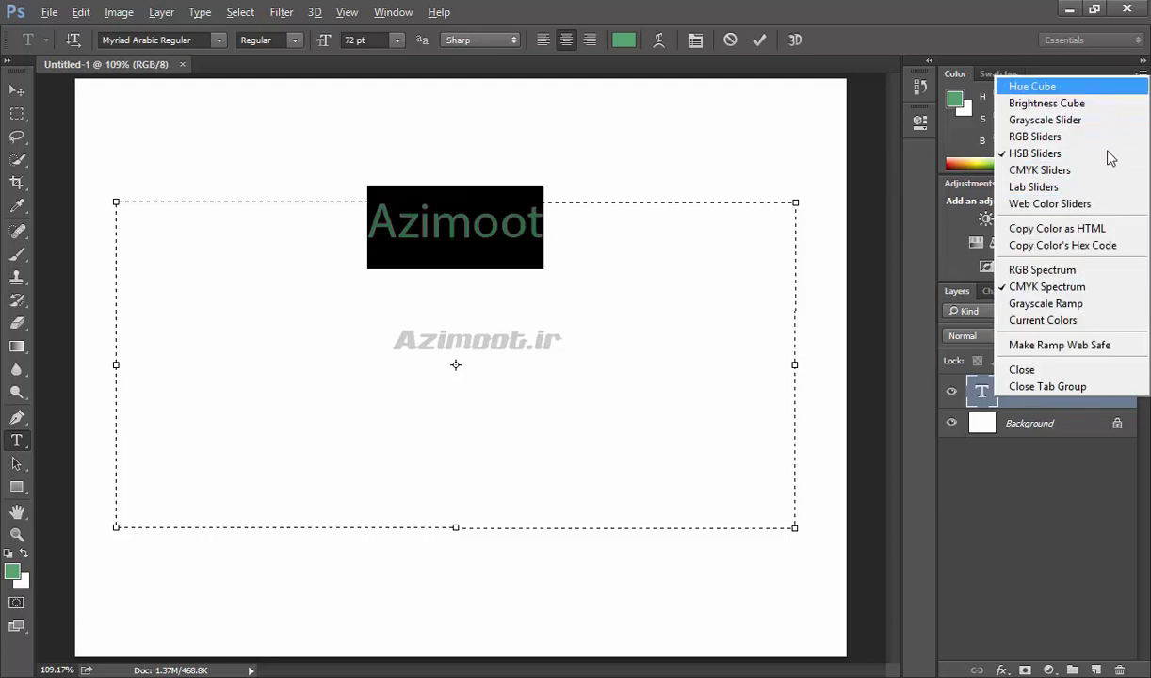
# Step: Twice close the Color/Swatches tab group and reopen the Color panel from the Window menu
pyautogui.click(1038, 373)
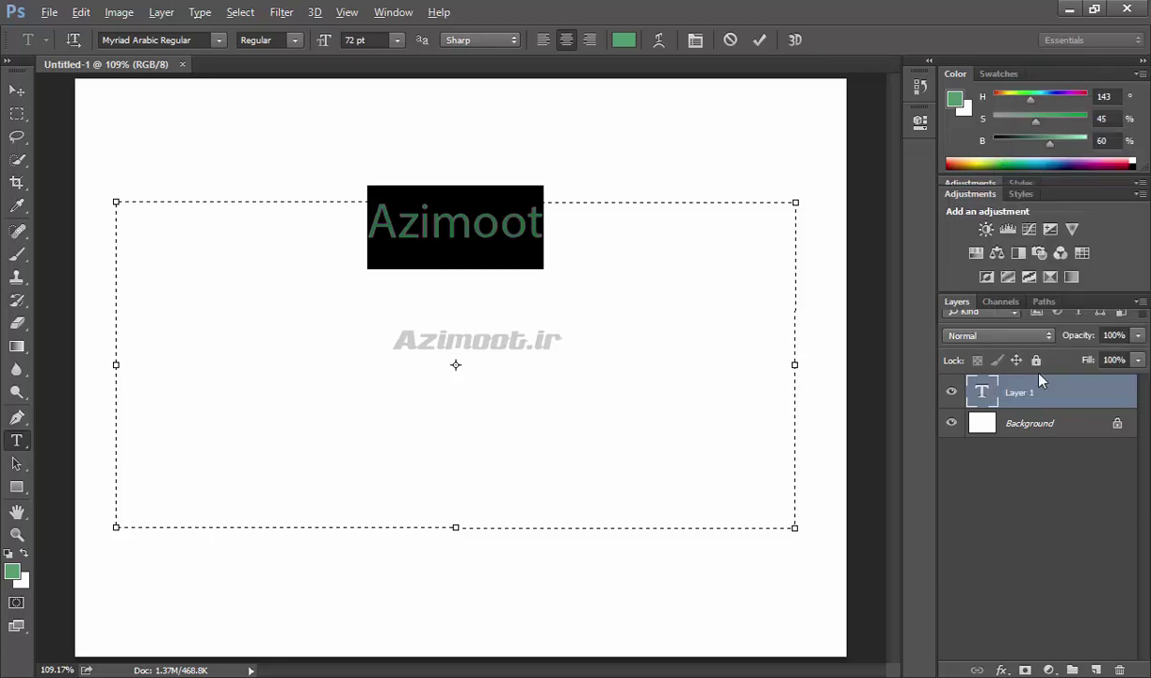
pyautogui.click(394, 12)
pyautogui.click(433, 252)
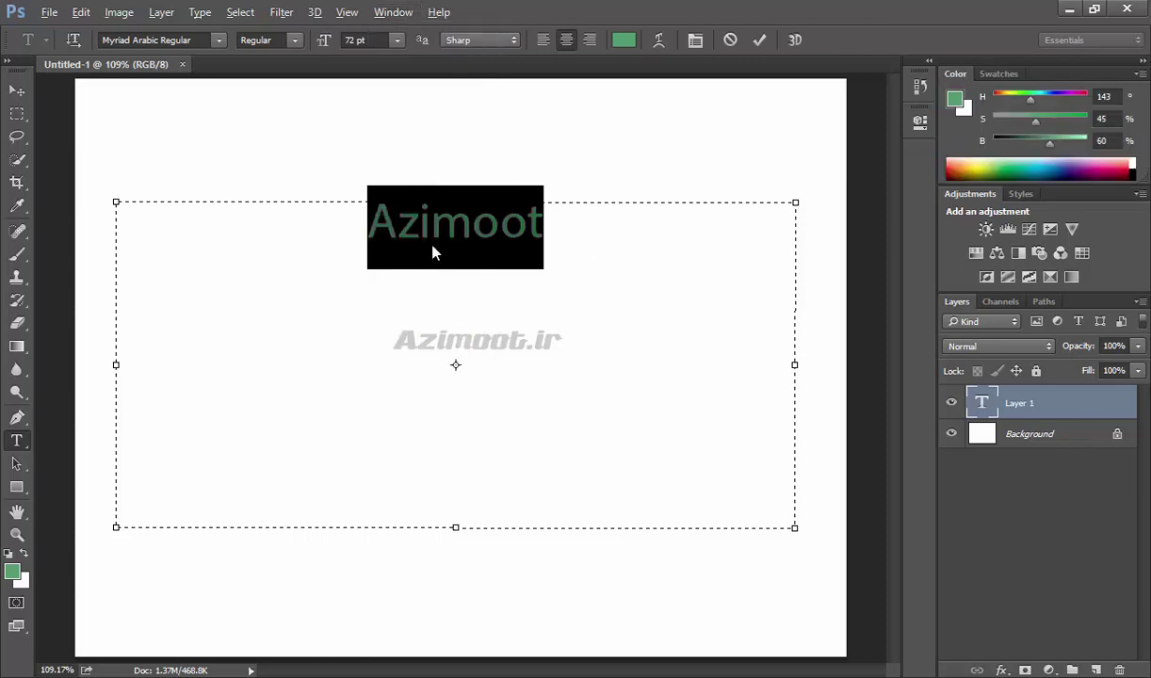
pyautogui.click(1140, 75)
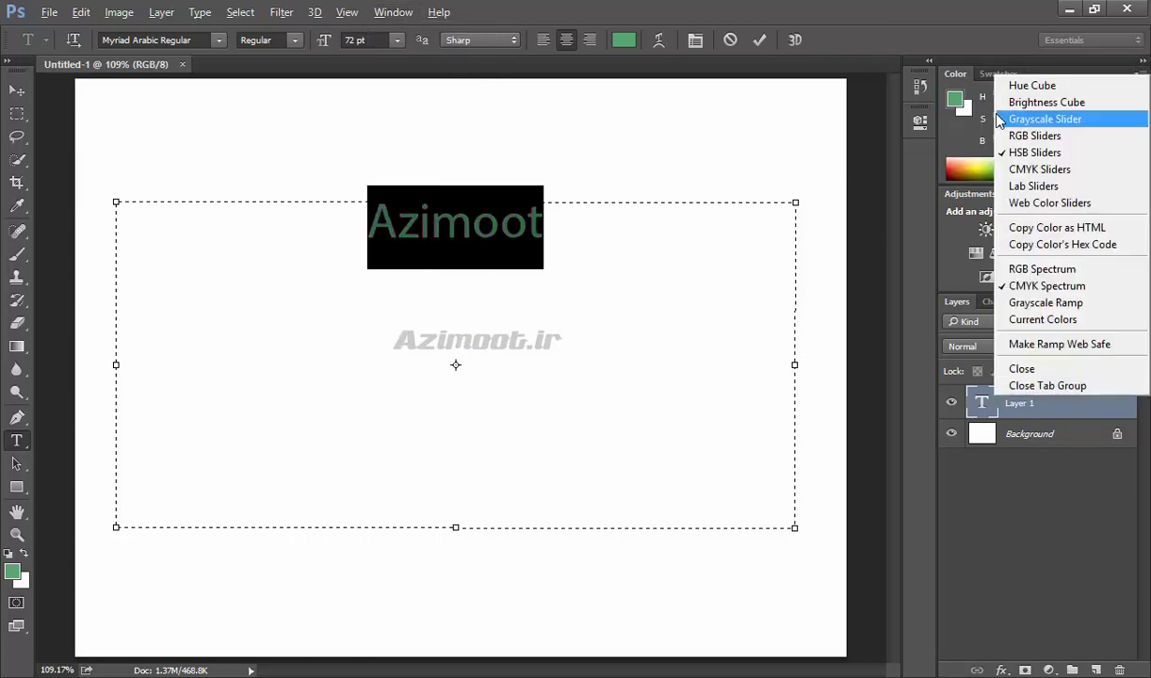
pyautogui.click(1056, 385)
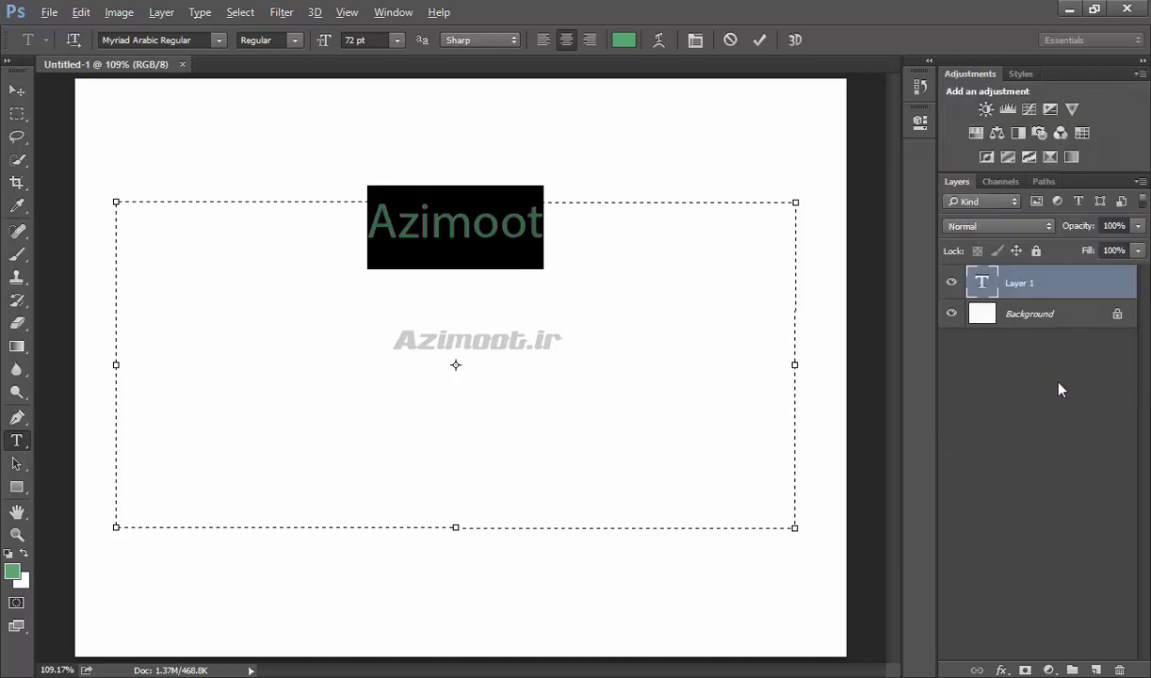
pyautogui.click(392, 11)
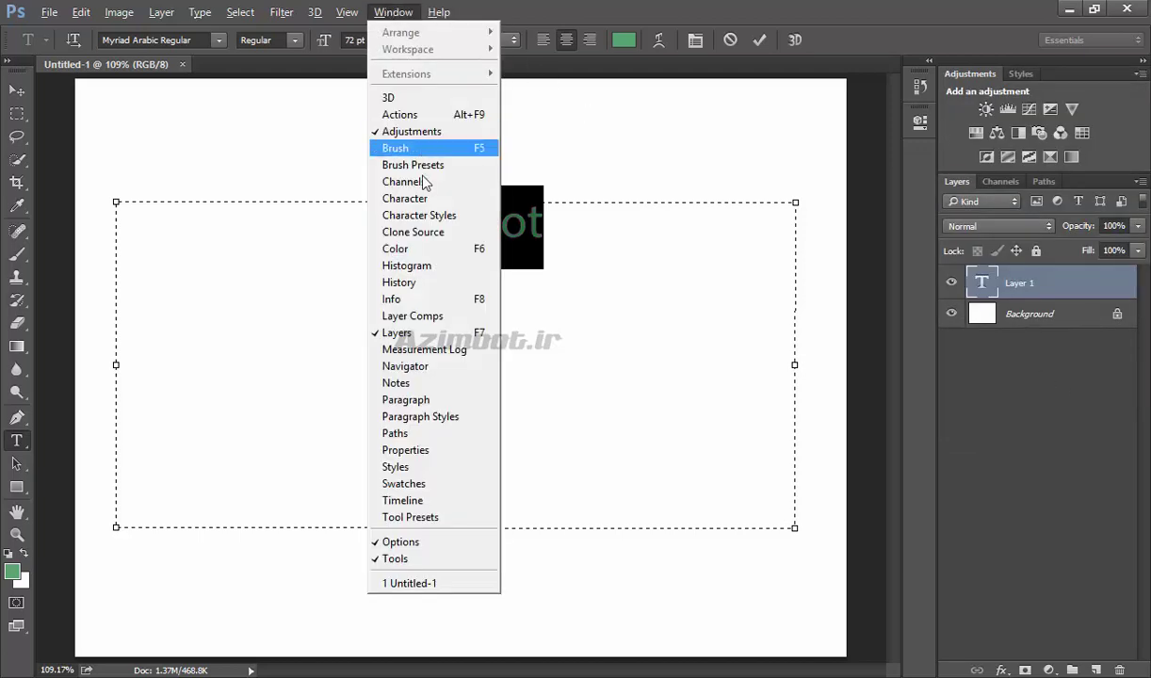
pyautogui.click(414, 248)
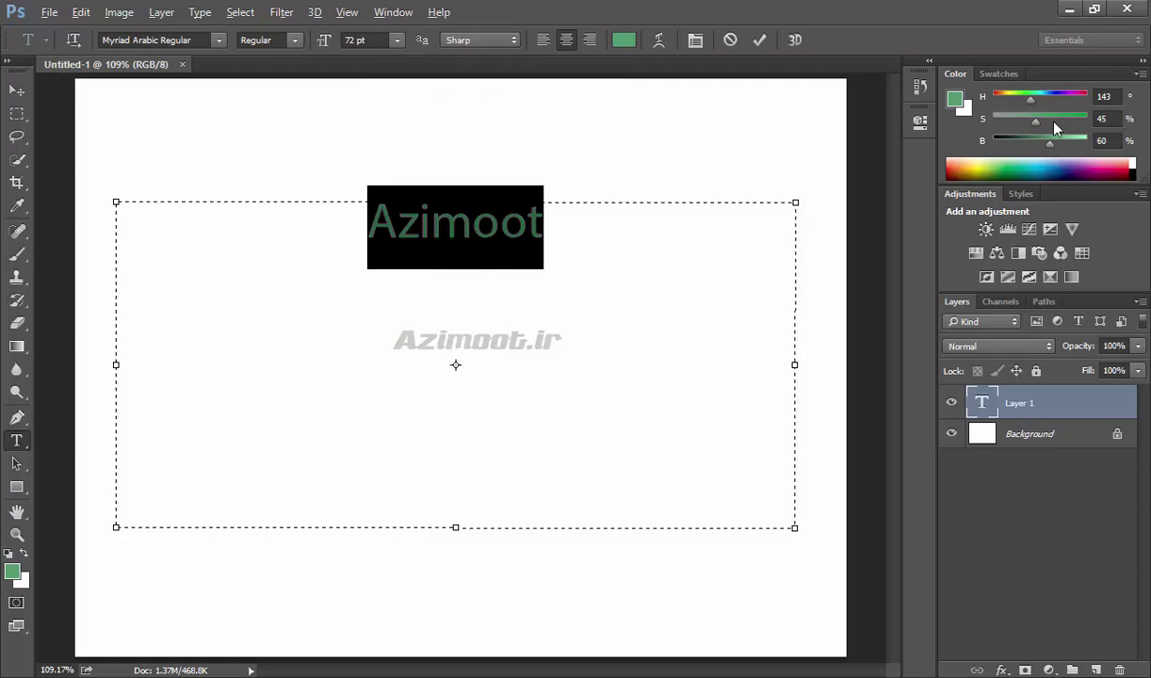
pyautogui.click(1004, 75)
# Step: Select Azimoot and colour it cyan from the Swatches panel
pyautogui.click(962, 74)
pyautogui.click(438, 231)
pyautogui.doubleClick(459, 214)
pyautogui.click(1004, 79)
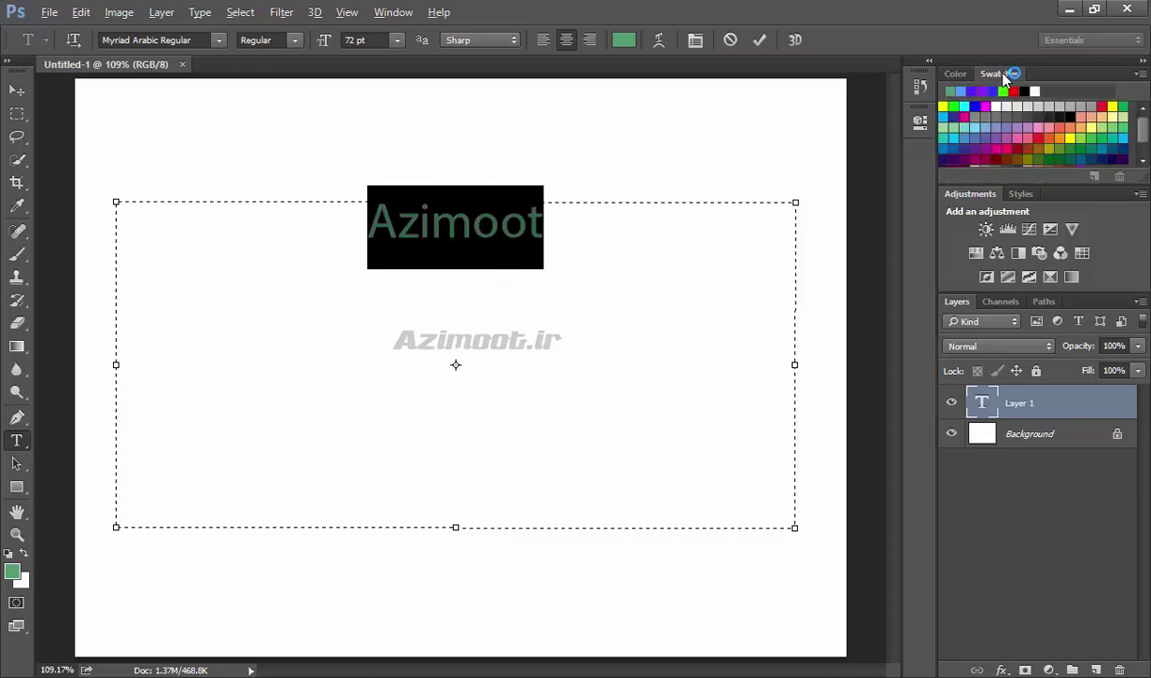
pyautogui.click(1126, 139)
pyautogui.click(471, 230)
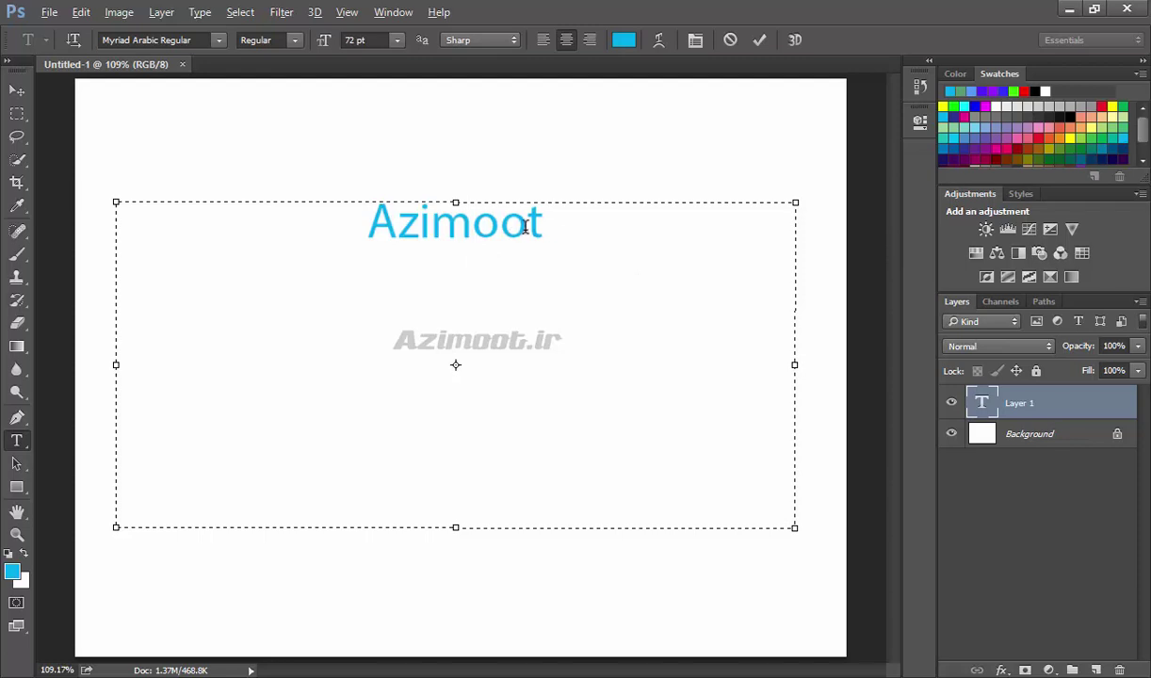
# Step: Reselect Azimoot and colour it pink (H 340, S 92, B 93) from the swatches
pyautogui.doubleClick(517, 226)
pyautogui.click(1013, 145)
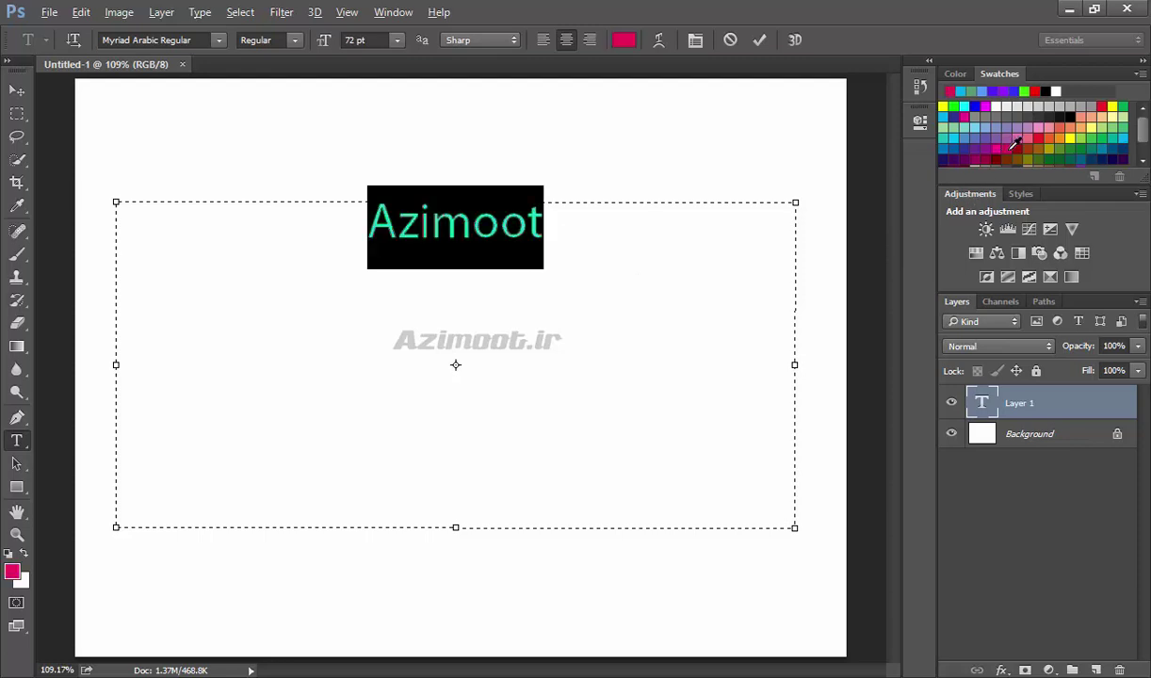
pyautogui.click(512, 241)
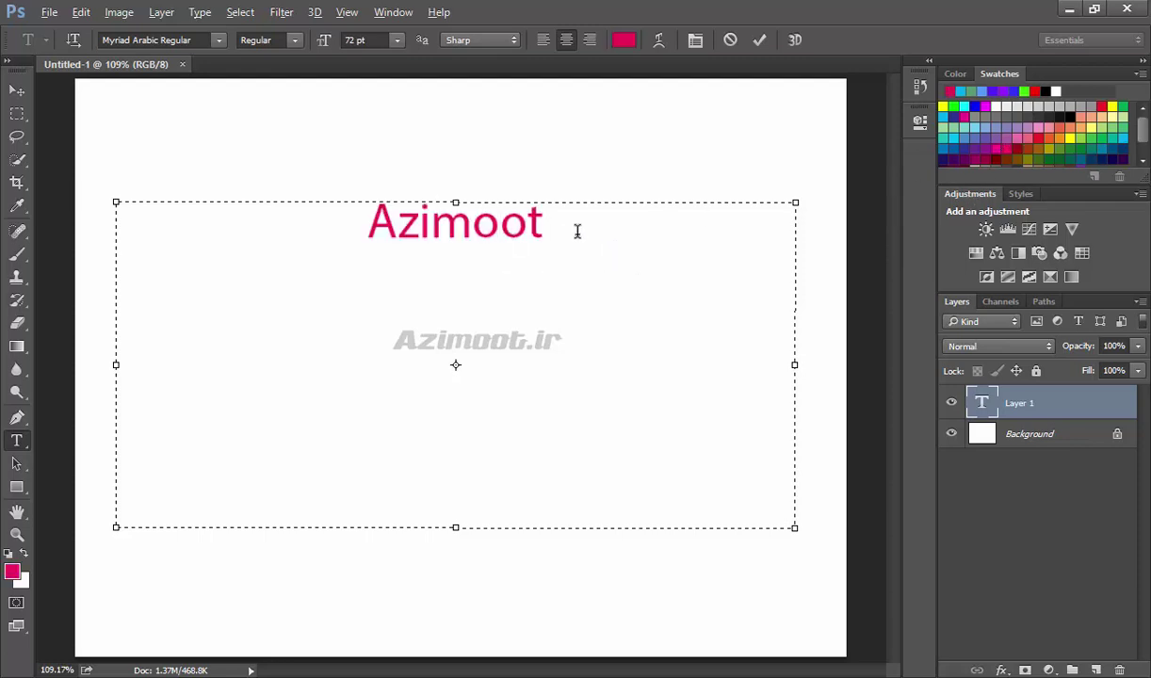
pyautogui.doubleClick(513, 222)
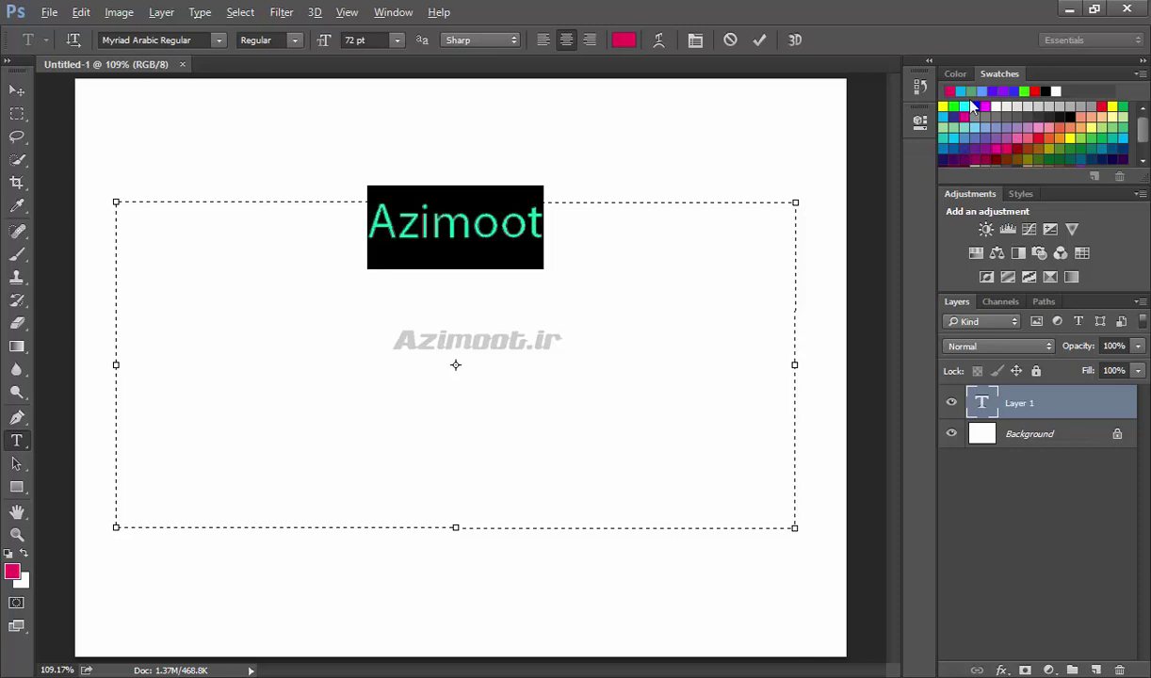
pyautogui.click(955, 73)
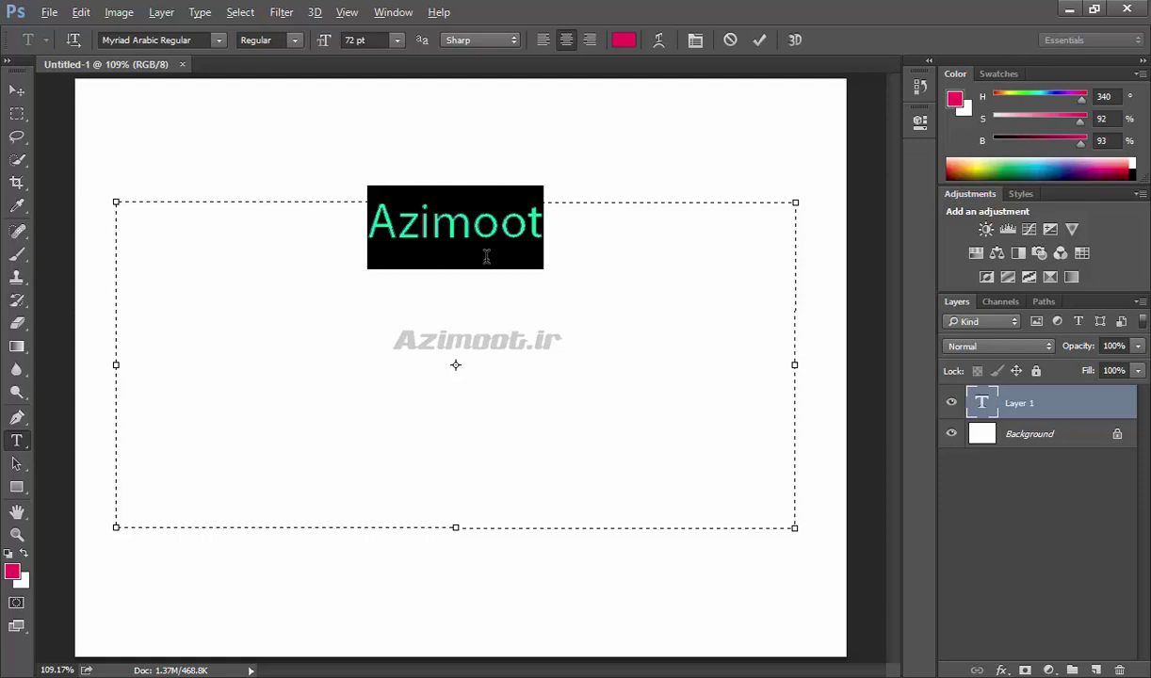
pyautogui.click(486, 256)
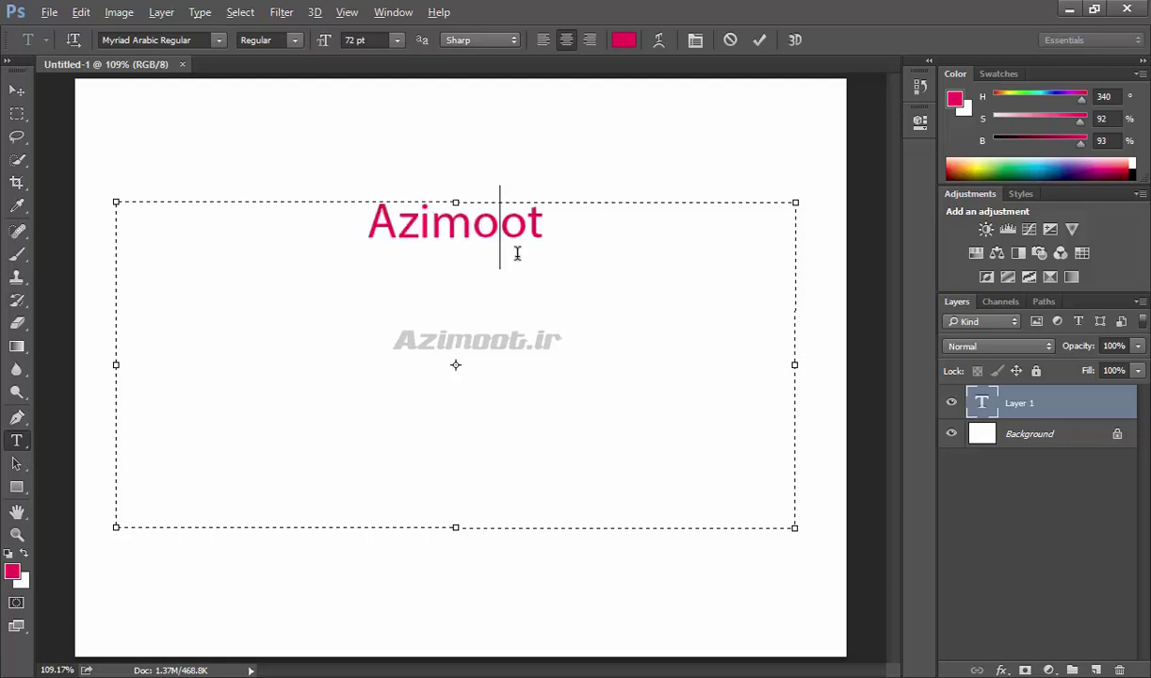
# Step: Show the Styles presets and commit the Azimoot text
pyautogui.click(1019, 194)
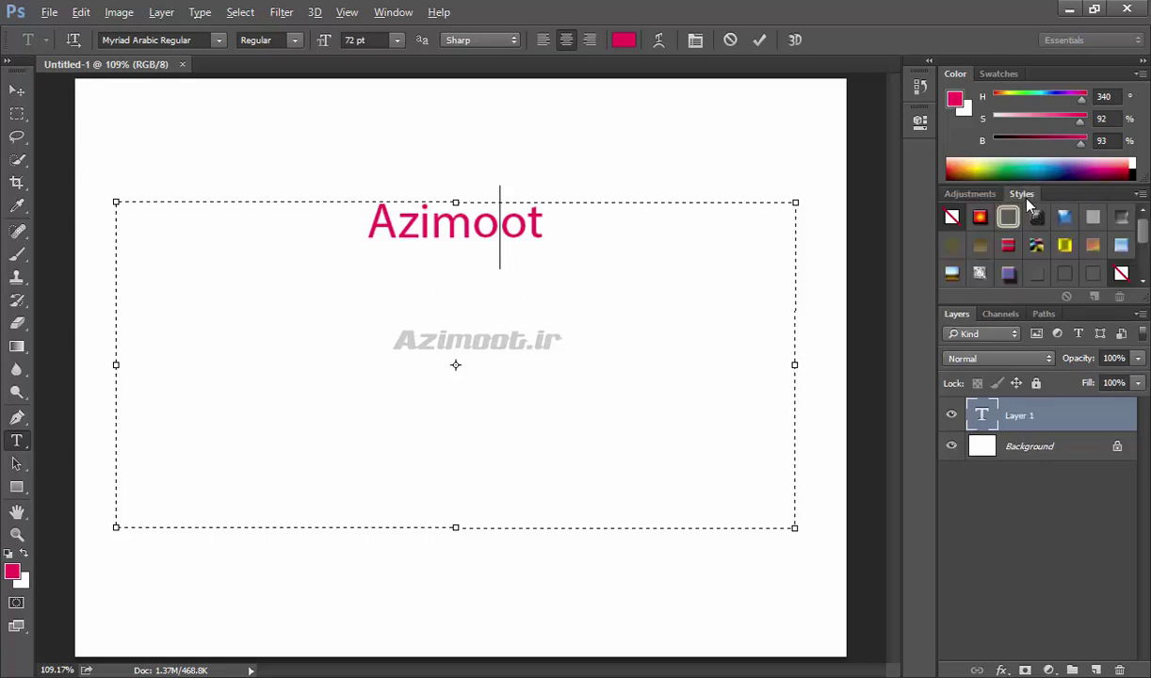
pyautogui.doubleClick(506, 228)
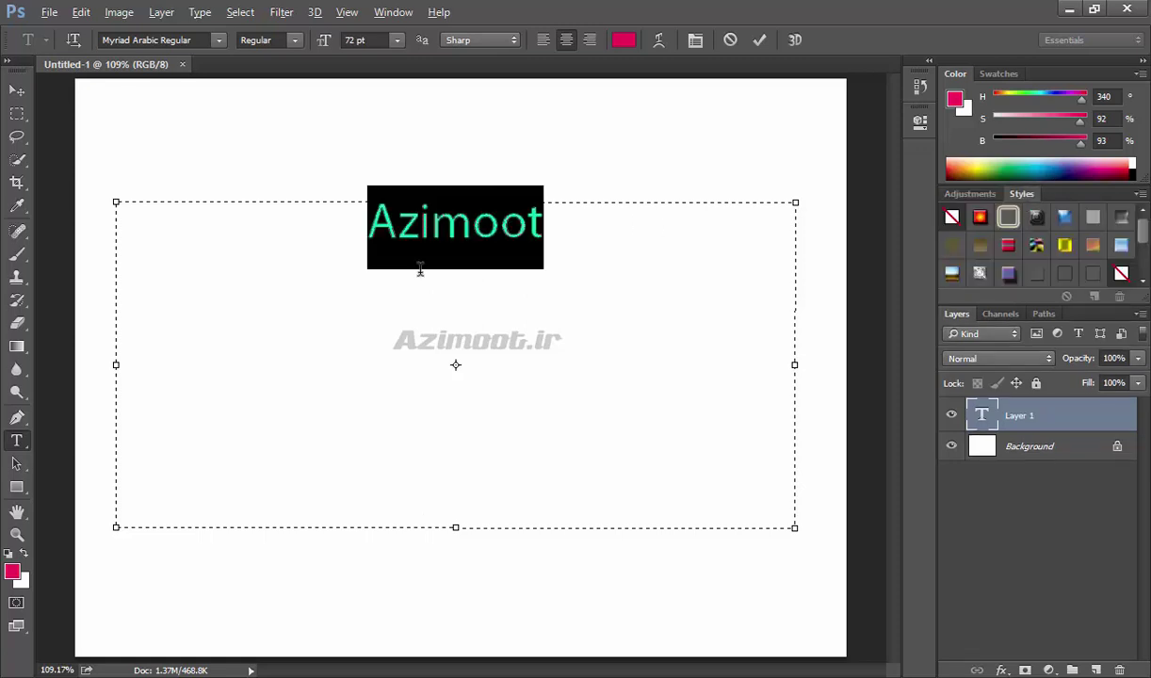
pyautogui.click(1035, 250)
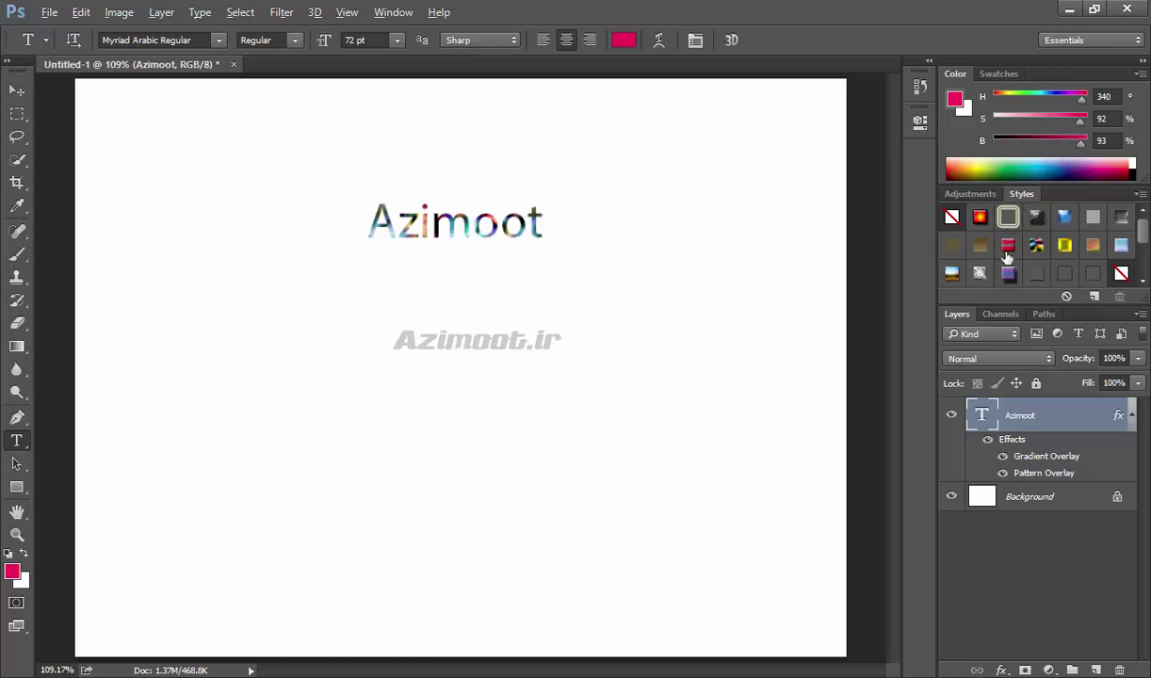
# Step: Try several preset styles, ending on the dark blue bevelled, glowing overlay style
pyautogui.click(953, 277)
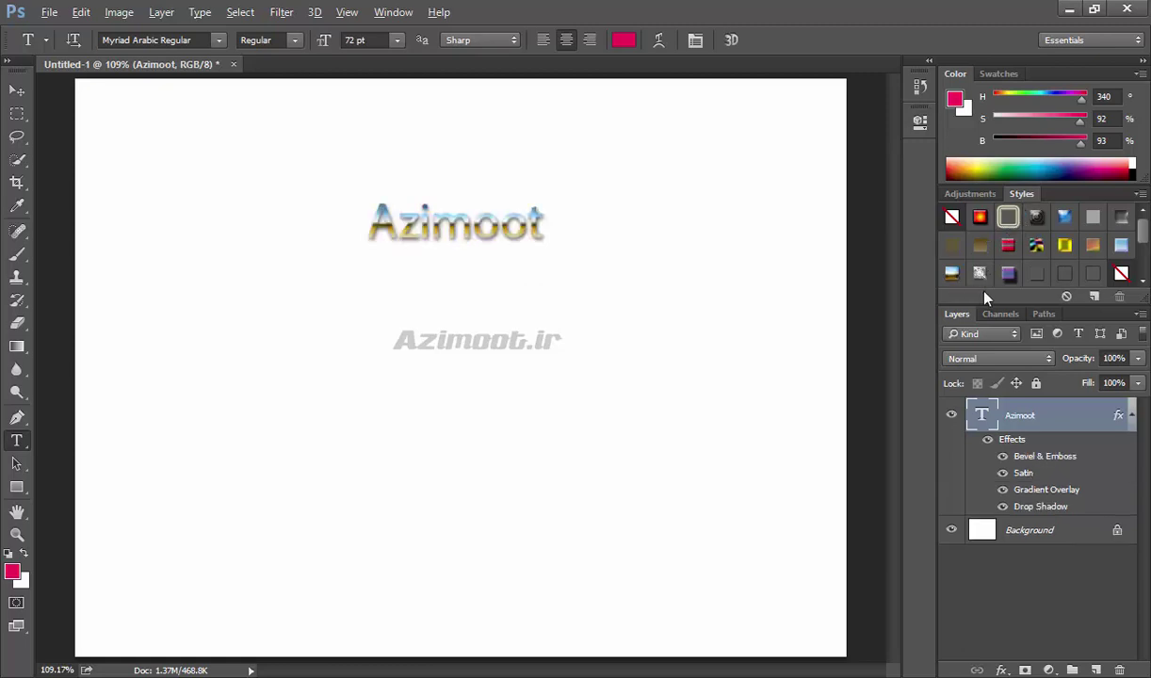
pyautogui.click(1008, 273)
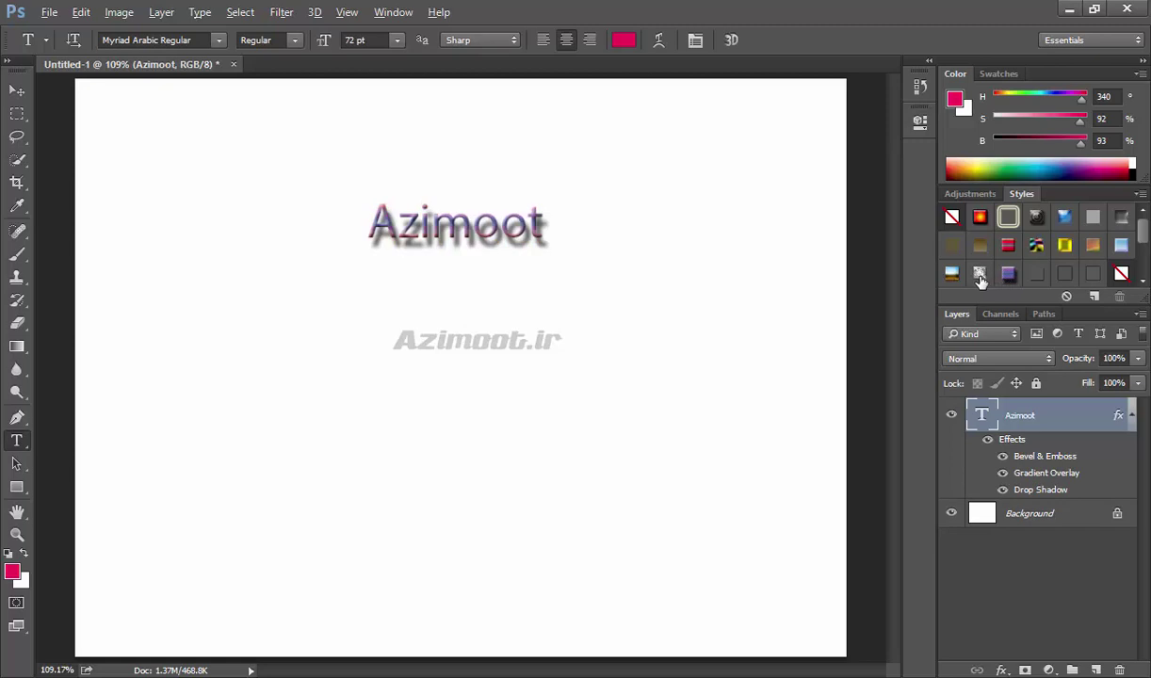
pyautogui.click(1009, 275)
pyautogui.click(1066, 225)
pyautogui.click(1063, 218)
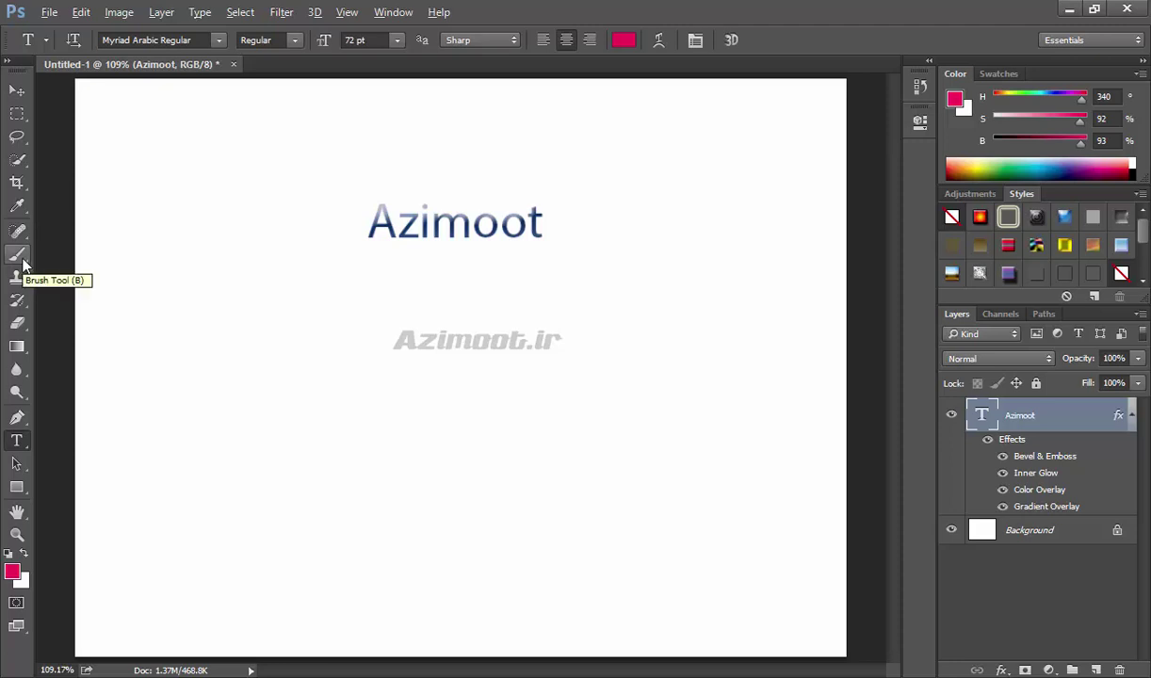
# Step: Cancel Load Styles, then reopen the Styles flyout to view libraries such as Abstract Styles and Buttons
pyautogui.click(1140, 195)
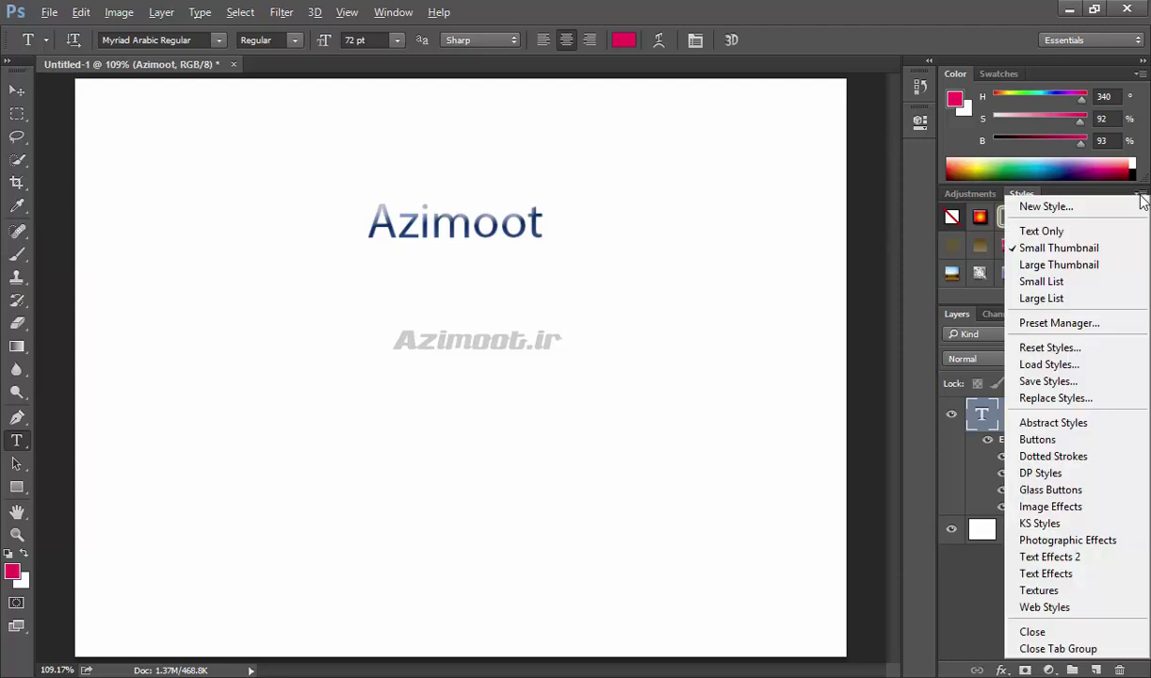
pyautogui.click(1071, 372)
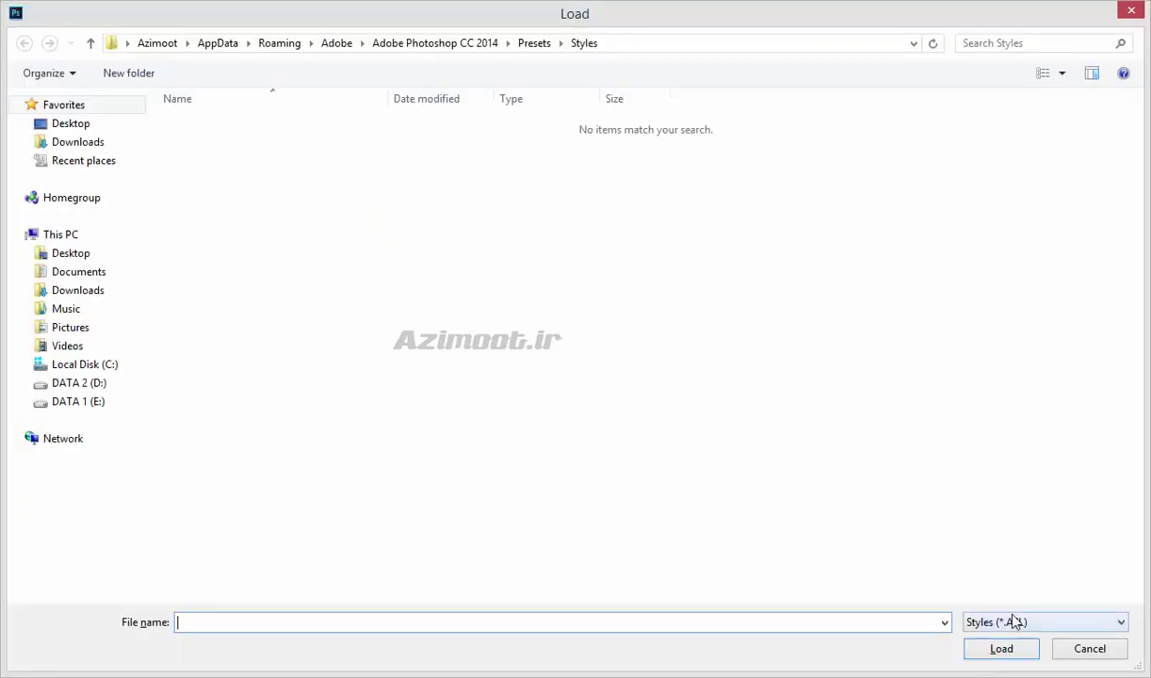
pyautogui.click(1069, 646)
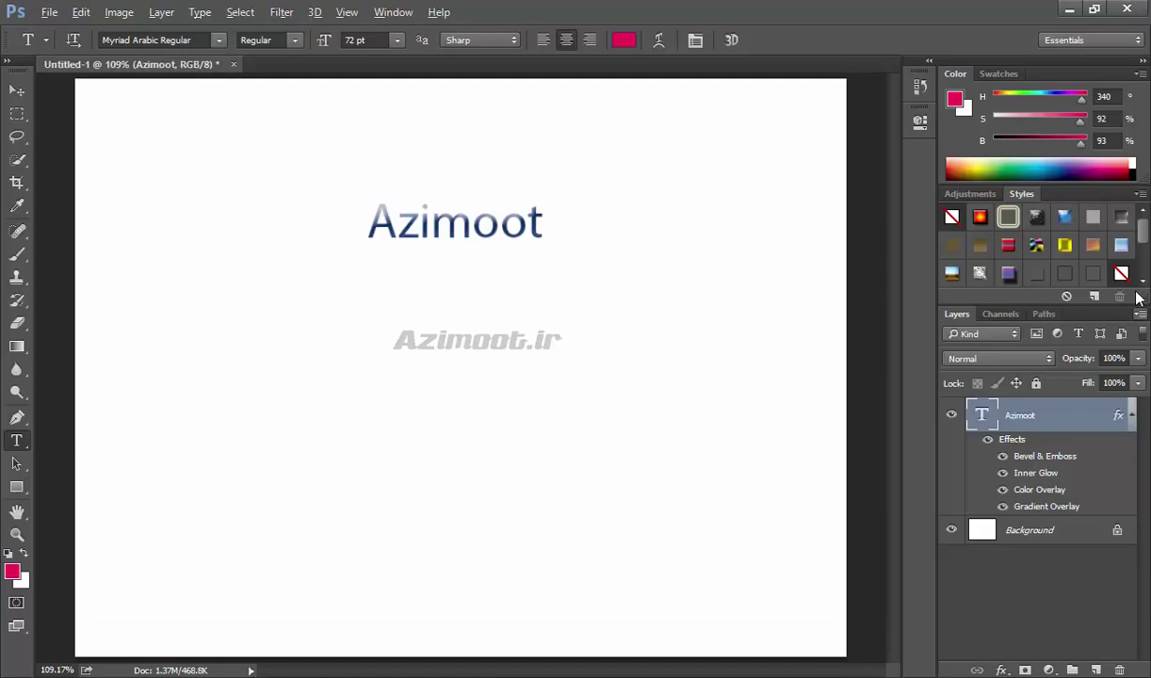
pyautogui.click(1140, 194)
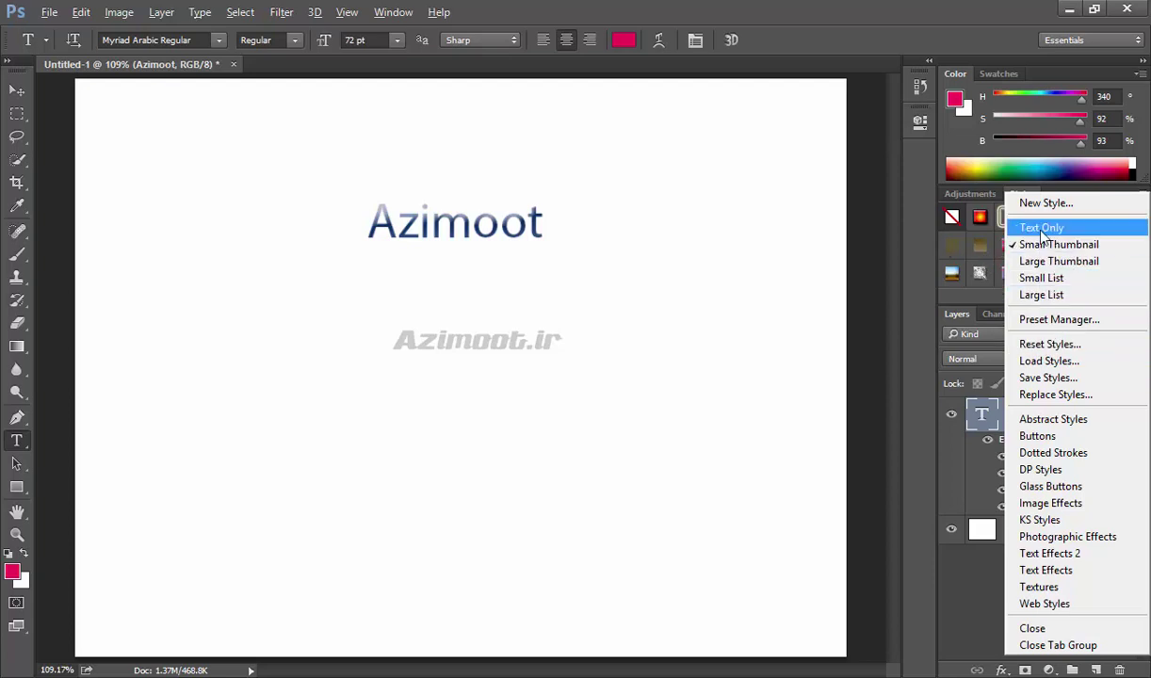
# Step: Switch the Styles panel display to Text Only, then Small Thumbnail, then Large Thumbnail
pyautogui.click(996, 227)
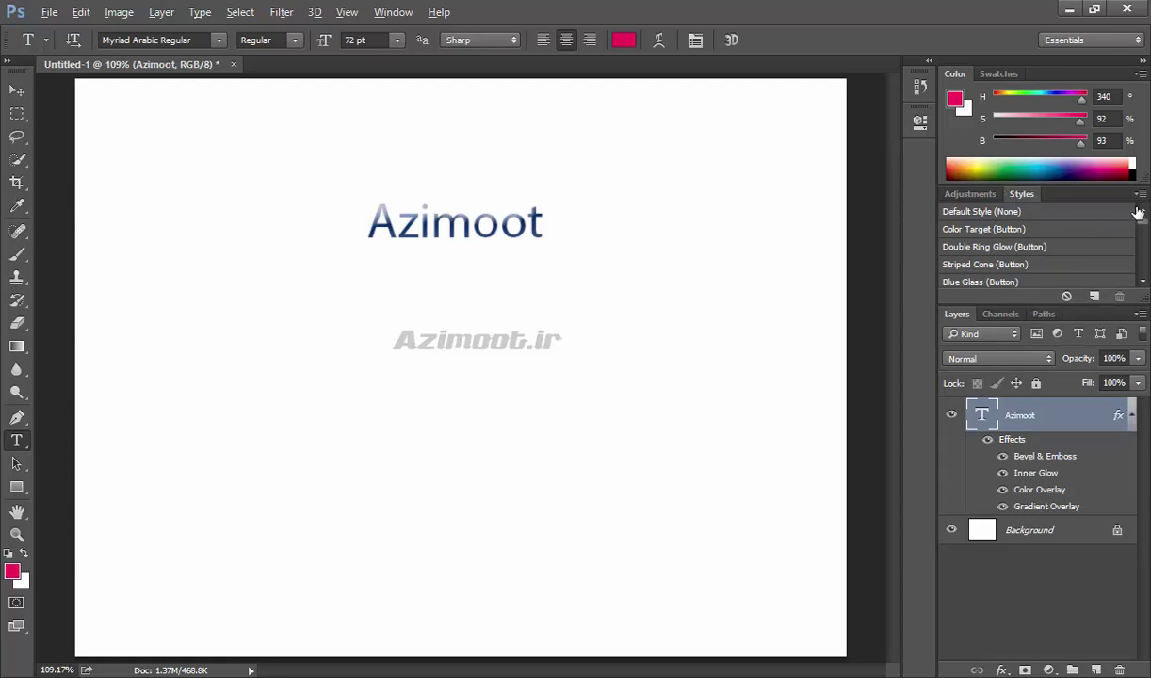
pyautogui.moveTo(1142, 238); pyautogui.dragTo(1139, 237)
pyautogui.click(1140, 194)
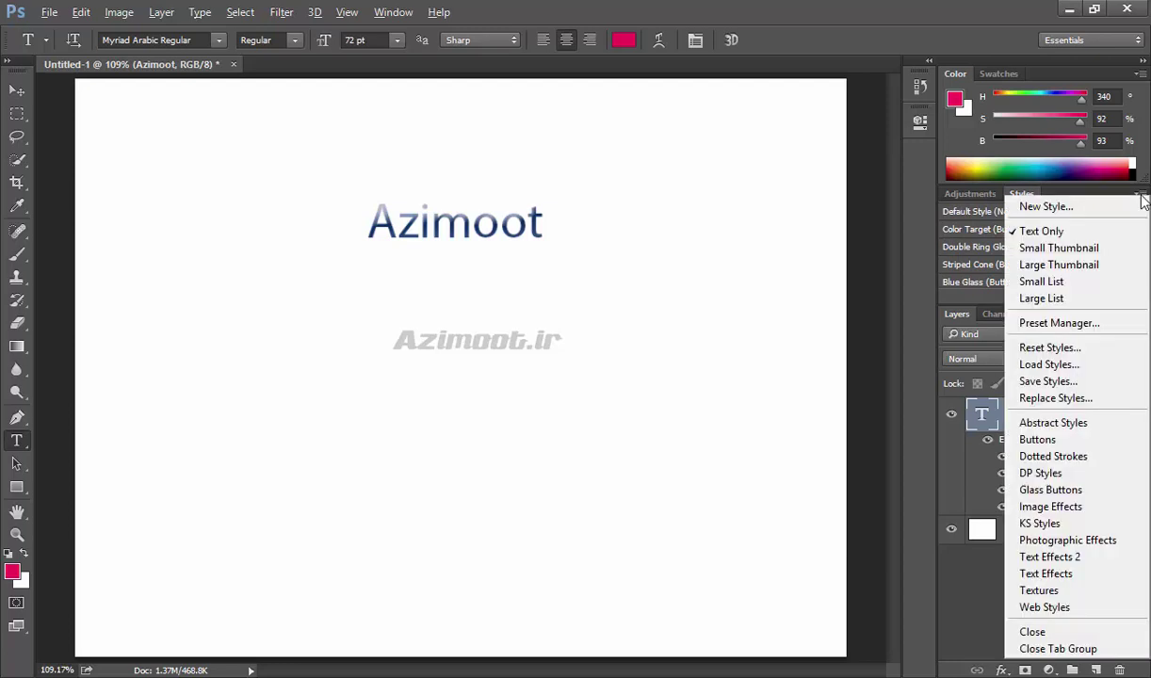
pyautogui.click(1090, 254)
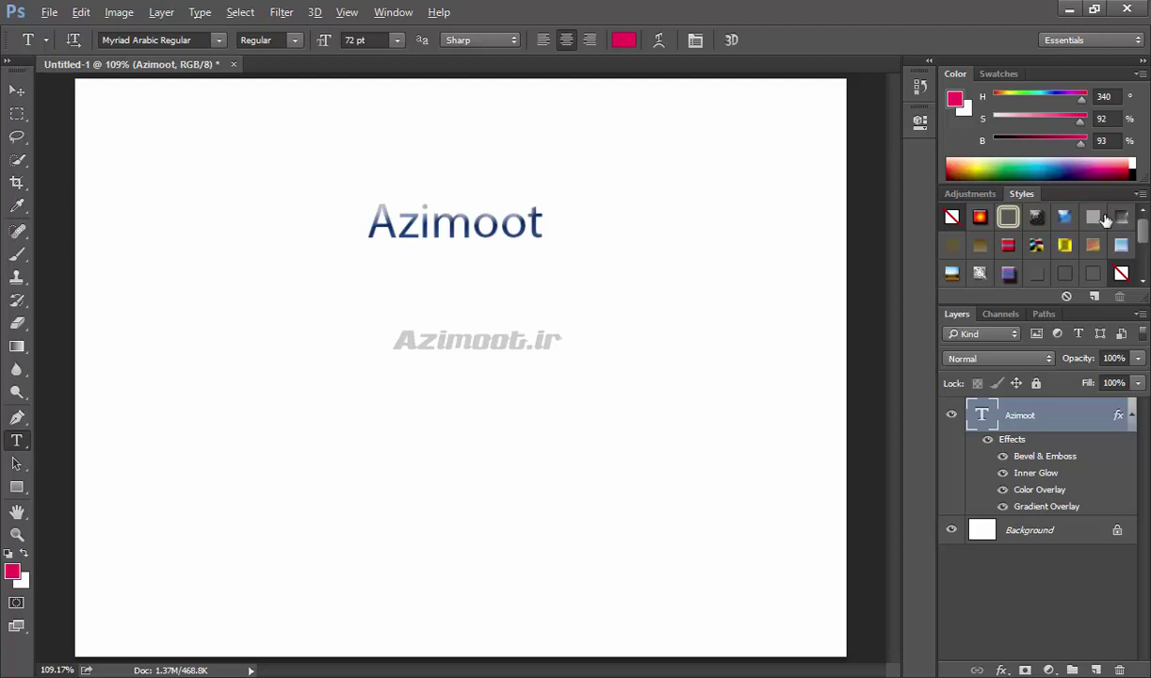
pyautogui.click(1141, 194)
pyautogui.click(1097, 261)
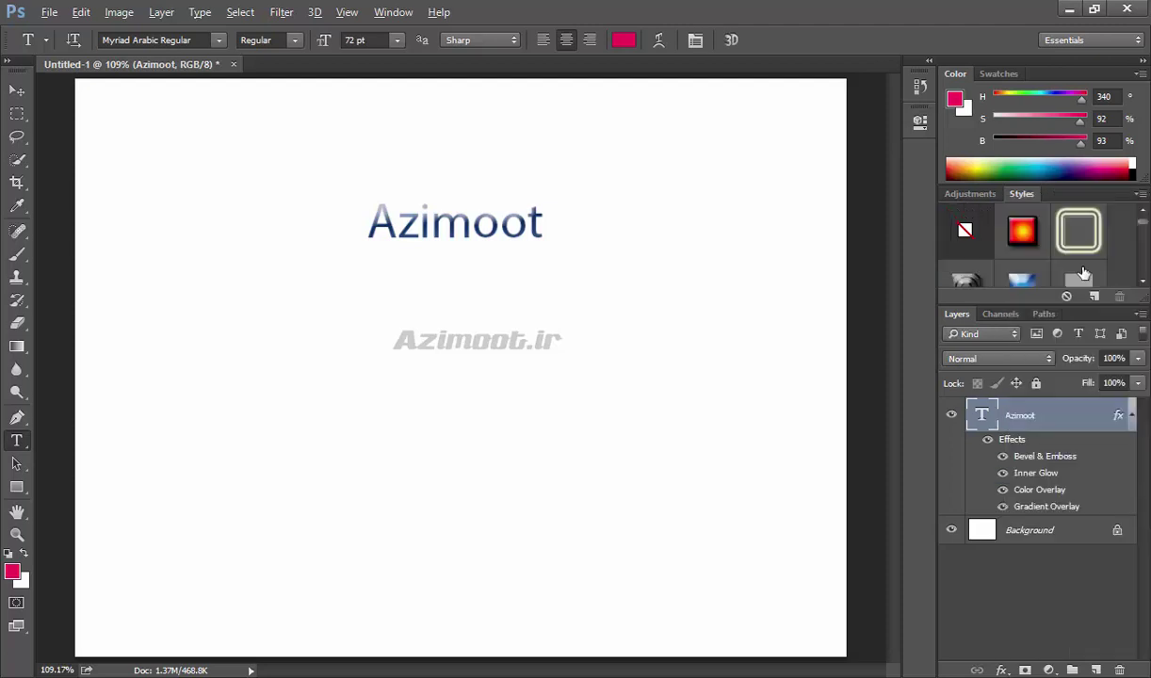
# Step: Show the styles as Small List and Large List, then return to Small Thumbnail
pyautogui.click(1140, 194)
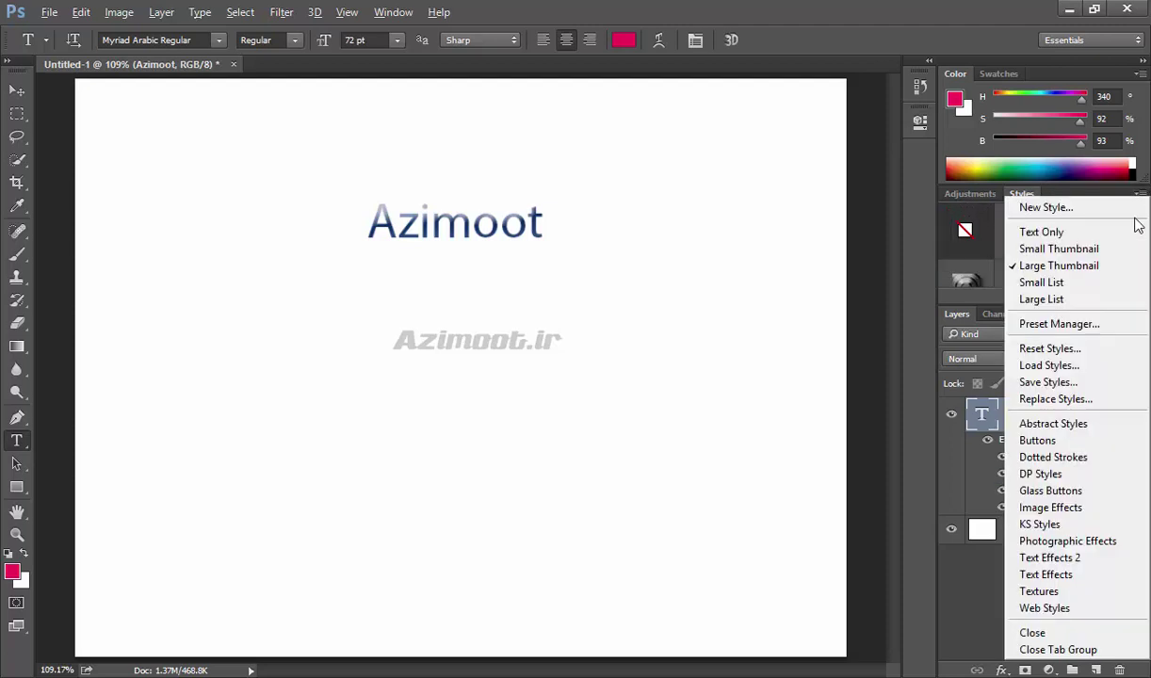
pyautogui.click(1053, 284)
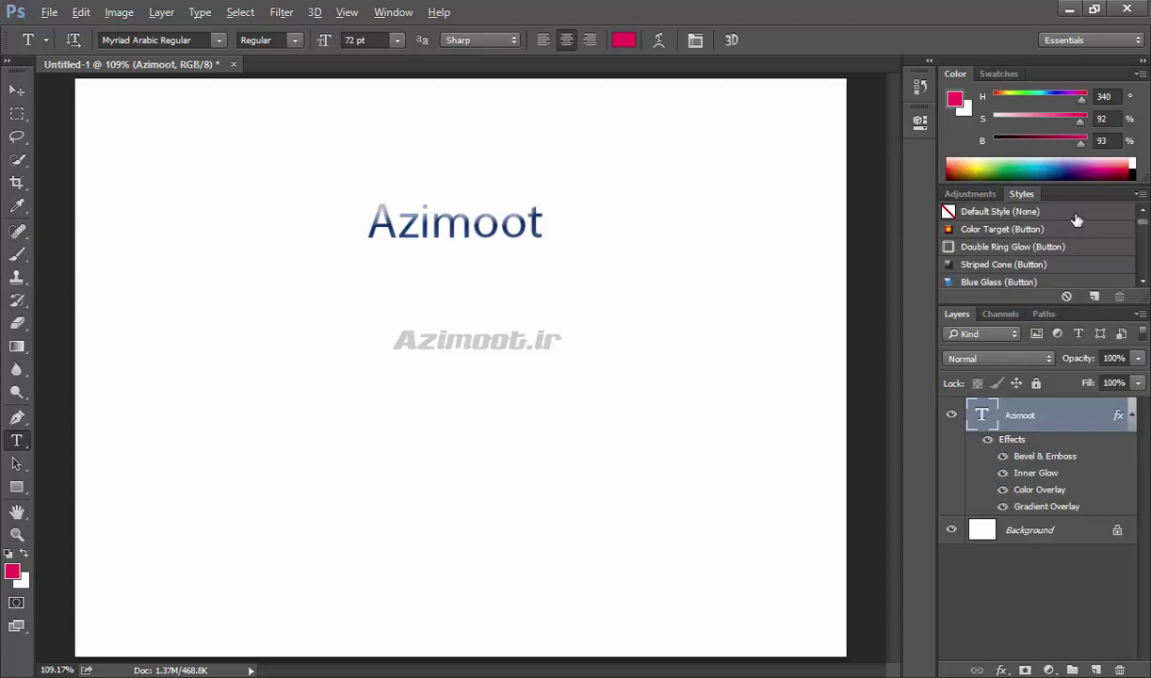
pyautogui.click(1141, 194)
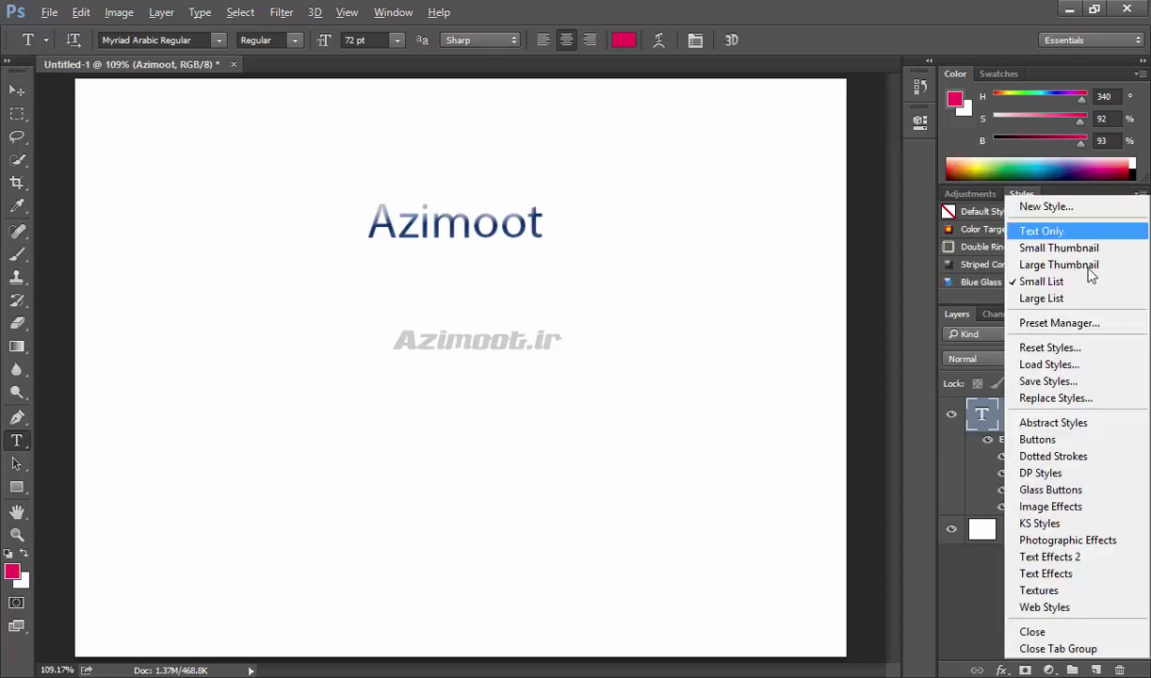
pyautogui.click(1042, 299)
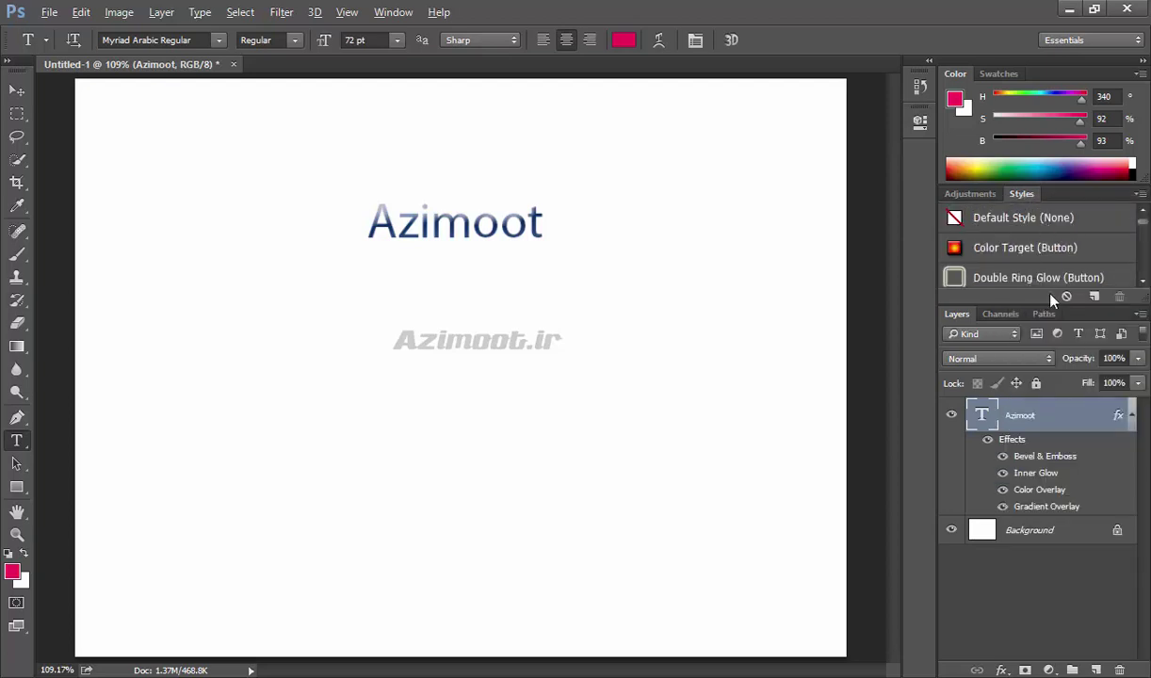
pyautogui.click(1140, 194)
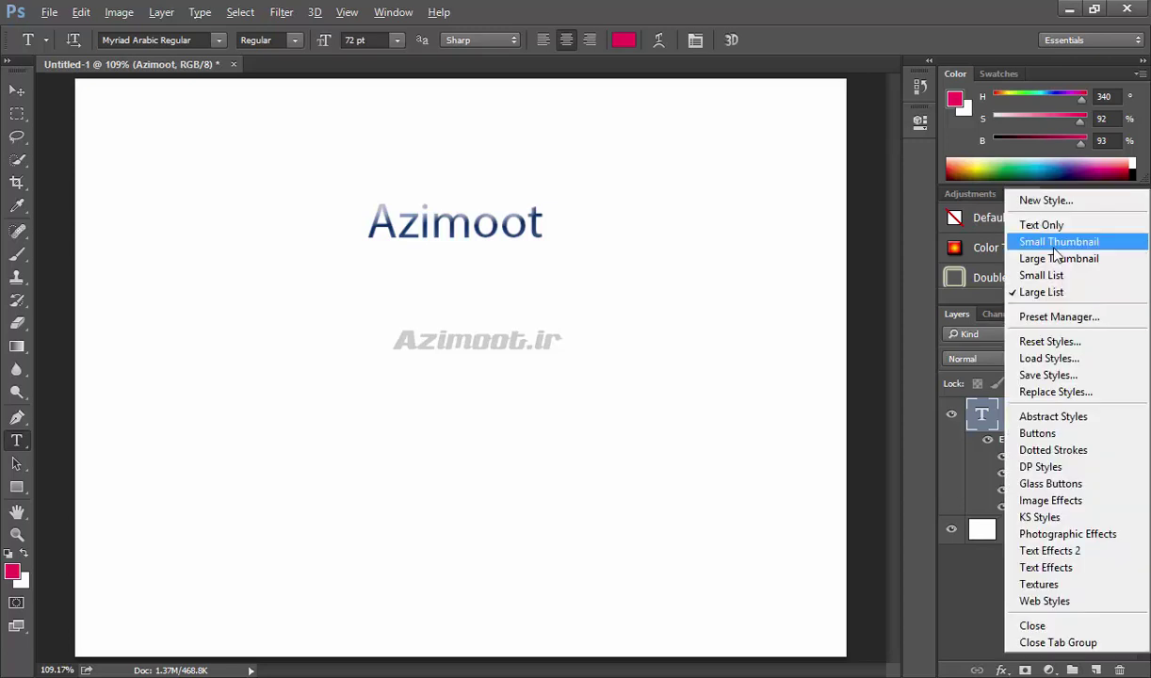
pyautogui.click(1055, 243)
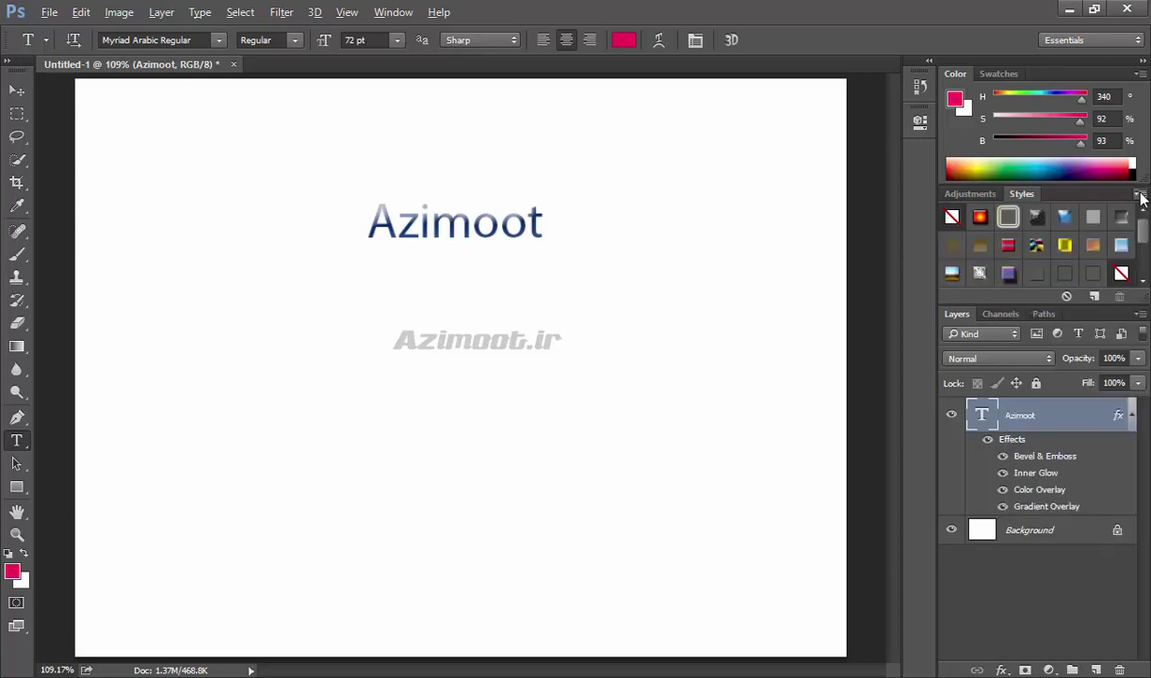
pyautogui.click(1142, 195)
# Step: Move a style thumbnail to a new spot in the styles Preset Manager, then close it
pyautogui.click(1088, 320)
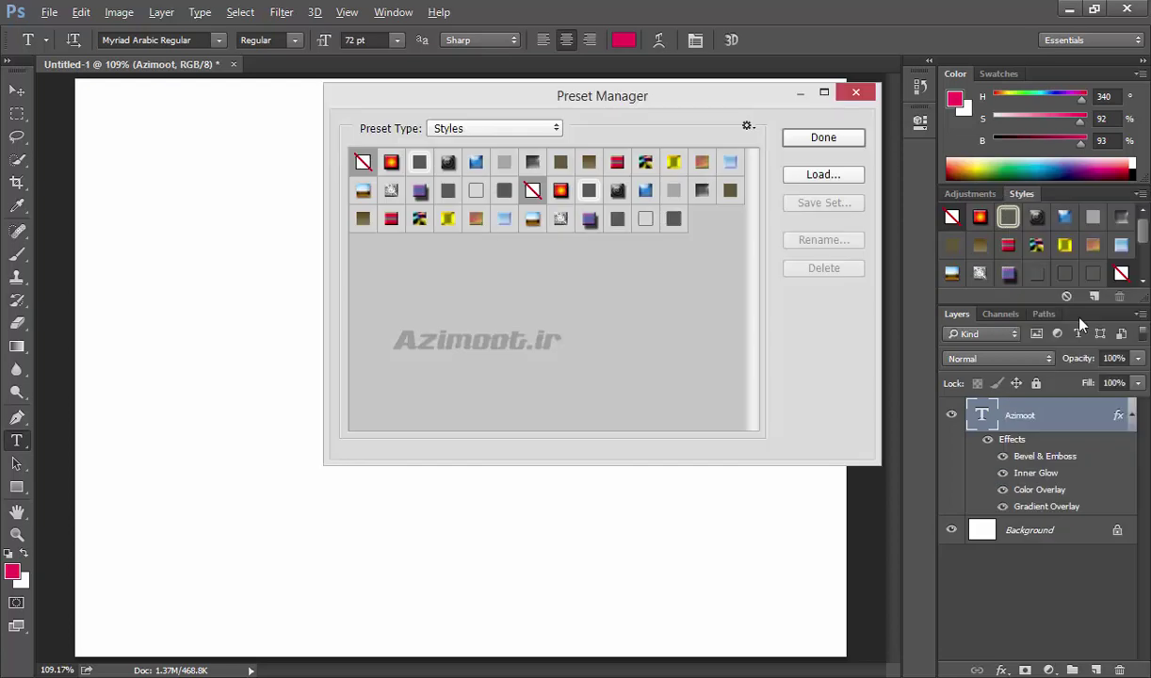
pyautogui.moveTo(447, 218)
pyautogui.mouseDown()
pyautogui.moveTo(721, 246)
pyautogui.moveTo(504, 162)
pyautogui.mouseUp()
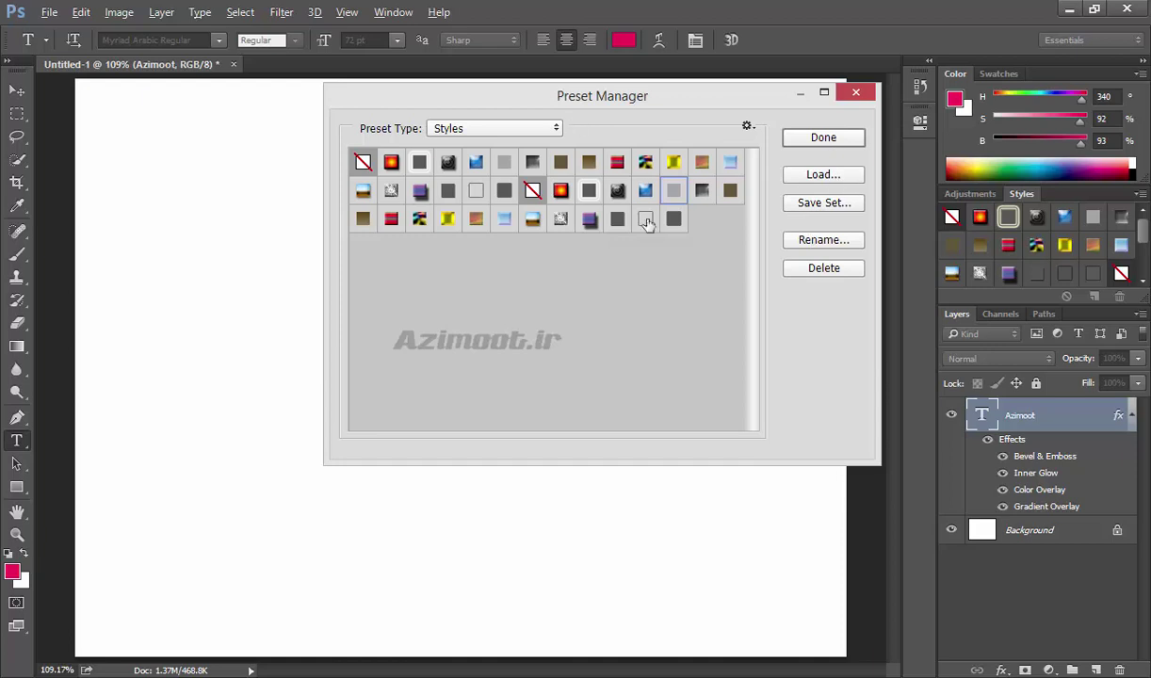
pyautogui.click(855, 91)
pyautogui.click(1141, 194)
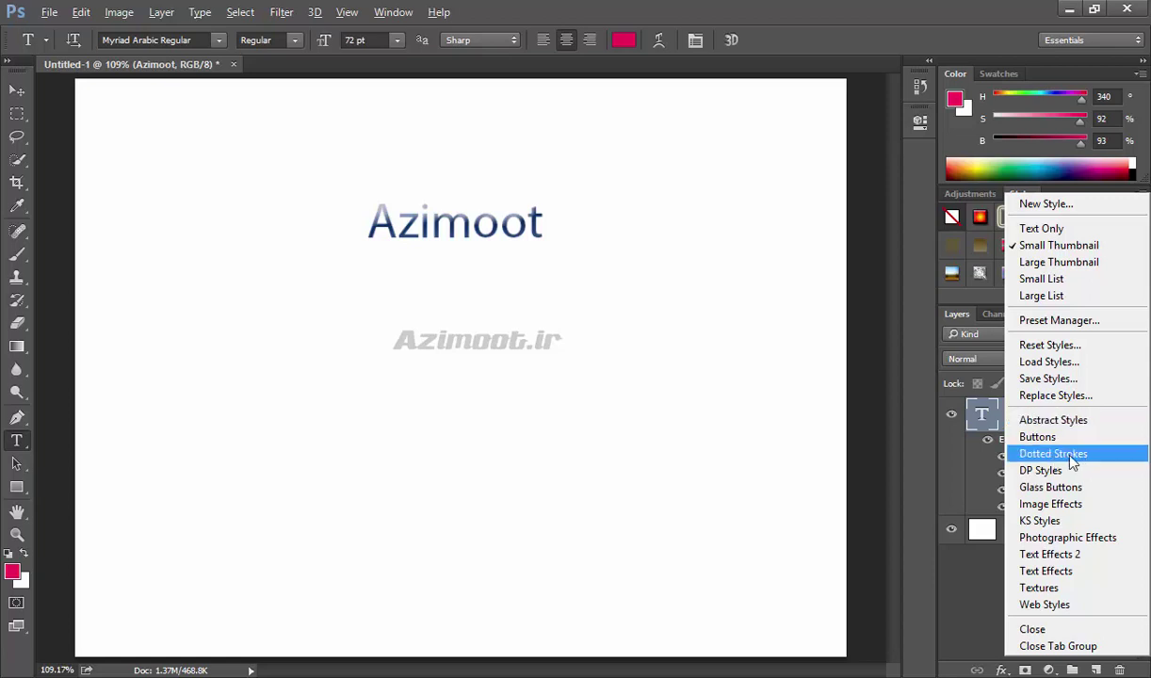
# Step: Replace the current styles with the Abstract Styles set without saving, and try two Abstract styles on the text
pyautogui.click(1072, 421)
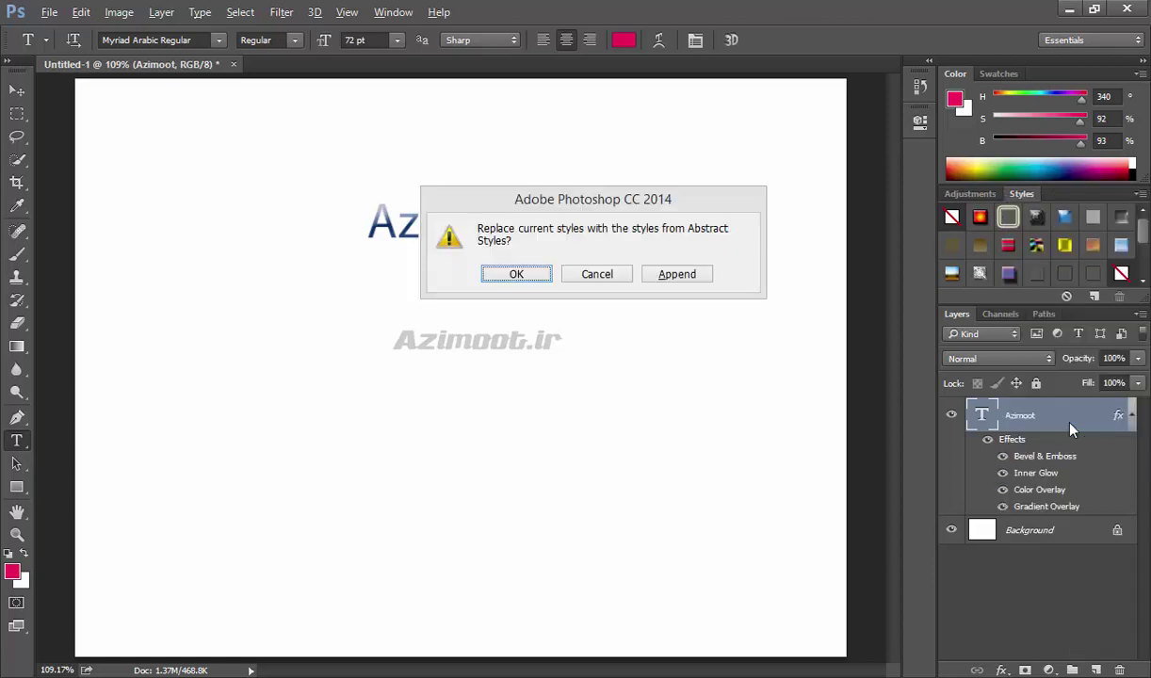
pyautogui.click(537, 274)
pyautogui.click(585, 273)
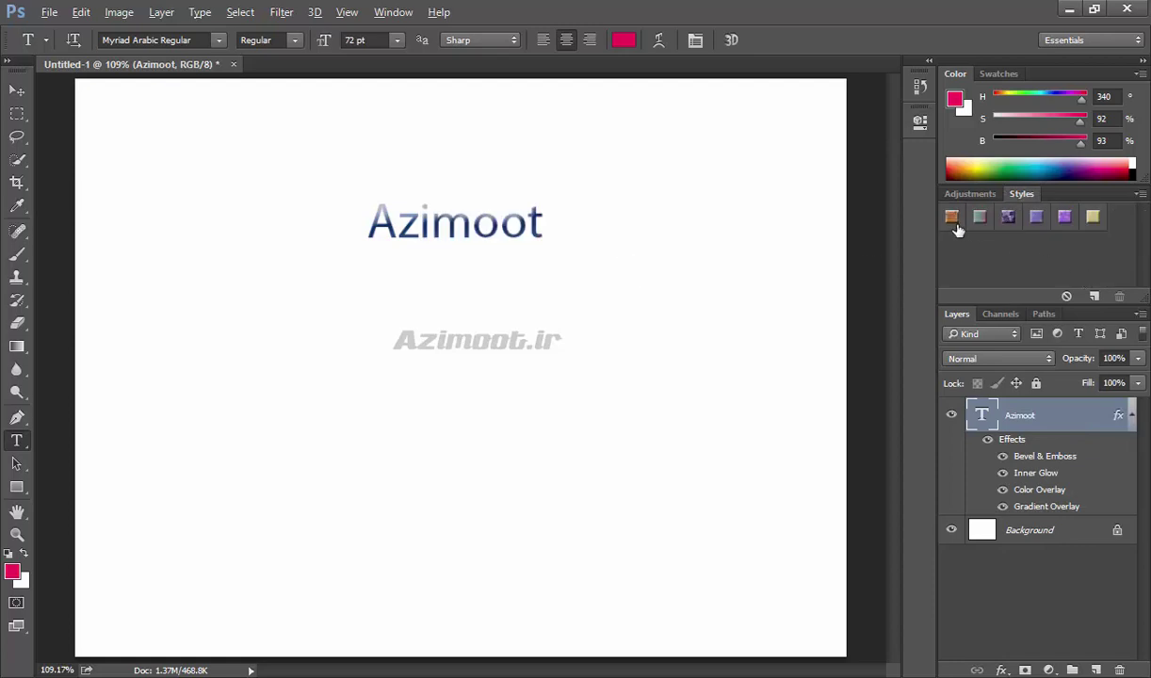
pyautogui.click(953, 224)
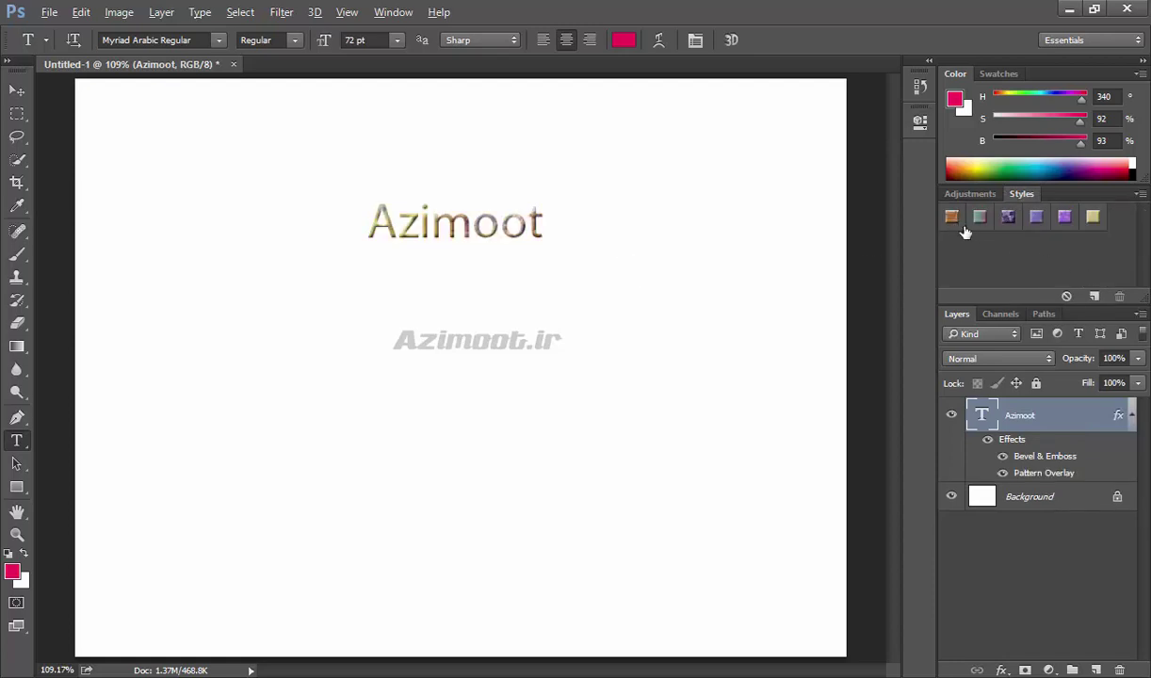
pyautogui.click(1005, 224)
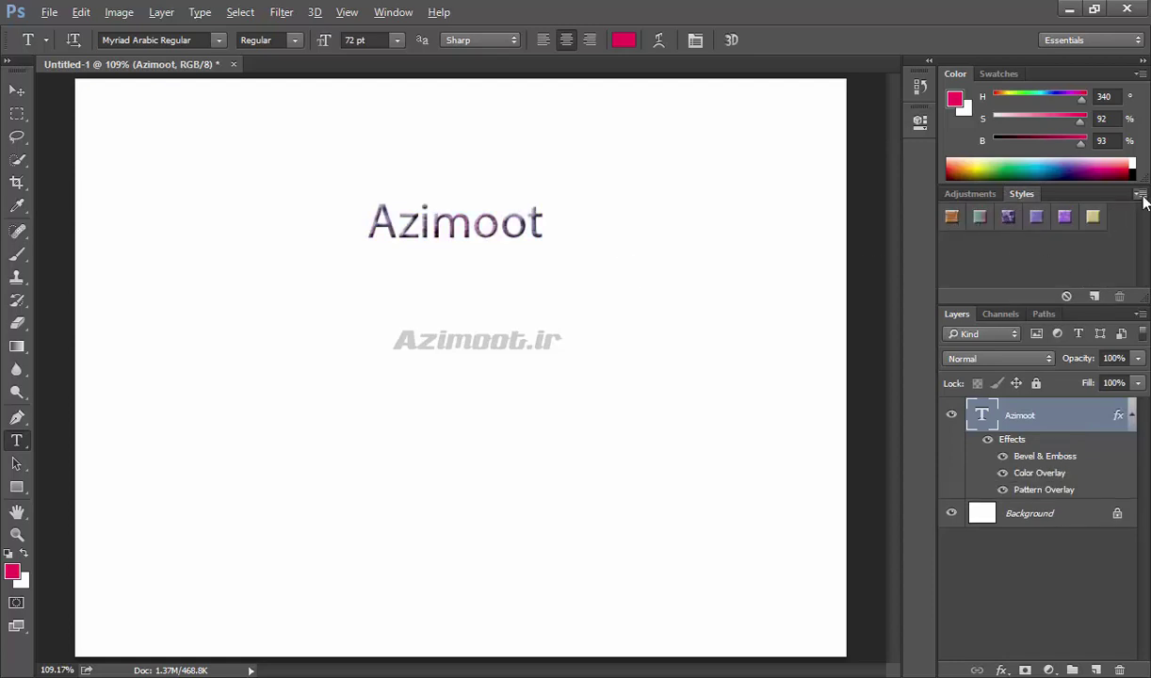
# Step: Load the Text Effects 2 style set and apply a silver style to the Azimoot text
pyautogui.click(1140, 193)
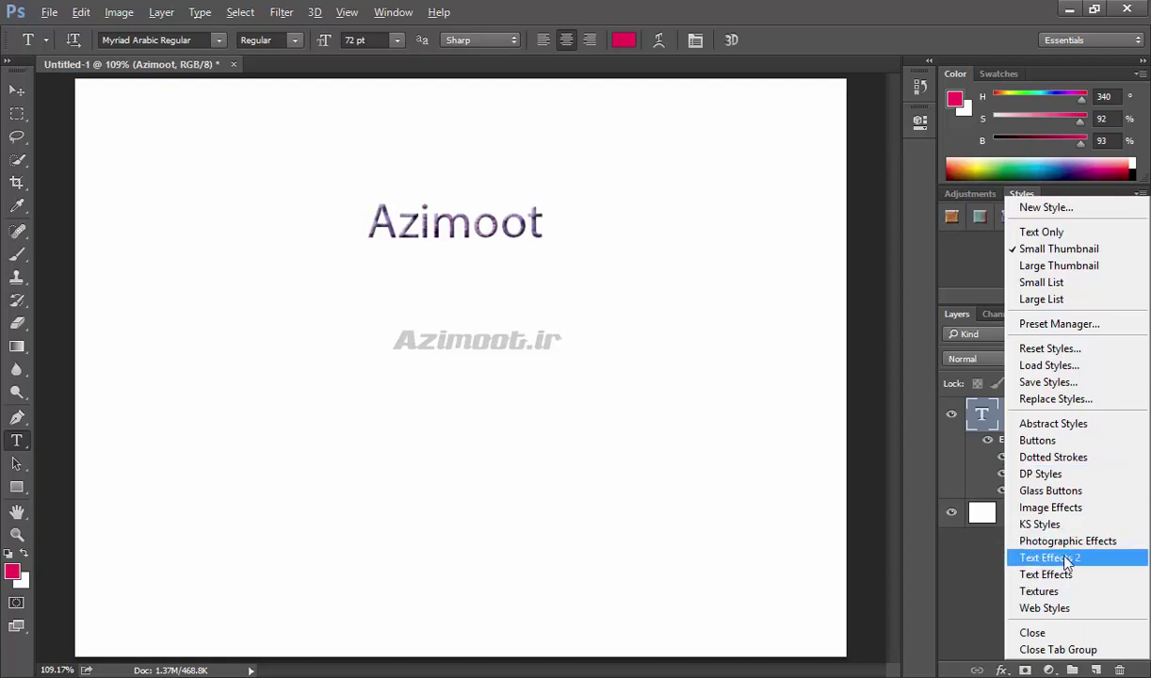
pyautogui.click(1050, 557)
pyautogui.click(521, 272)
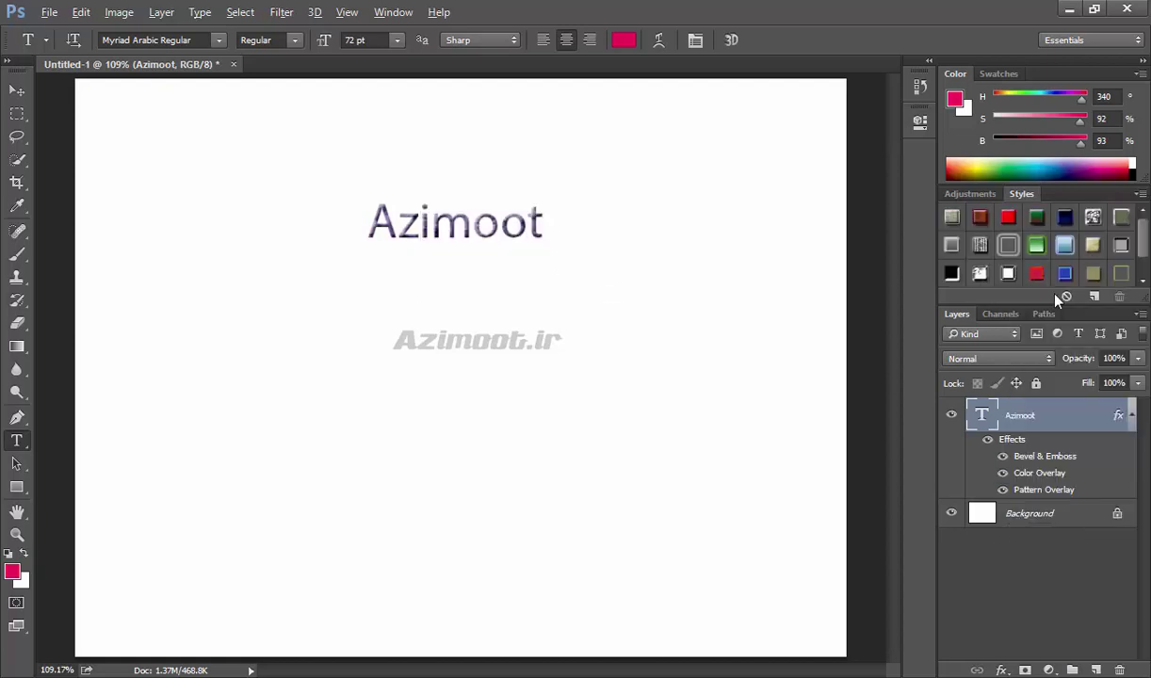
pyautogui.click(1007, 245)
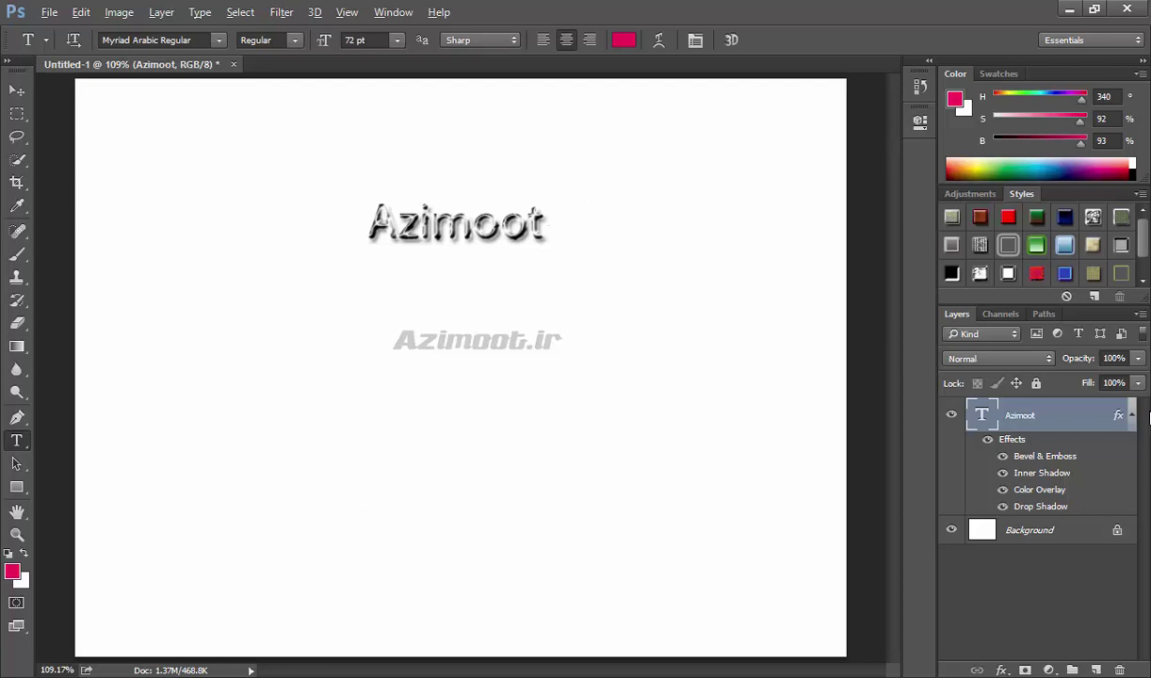
# Step: Apply textured and chrome Text Effects 2 styles, then delete the text's Pattern Overlay effect
pyautogui.click(1092, 217)
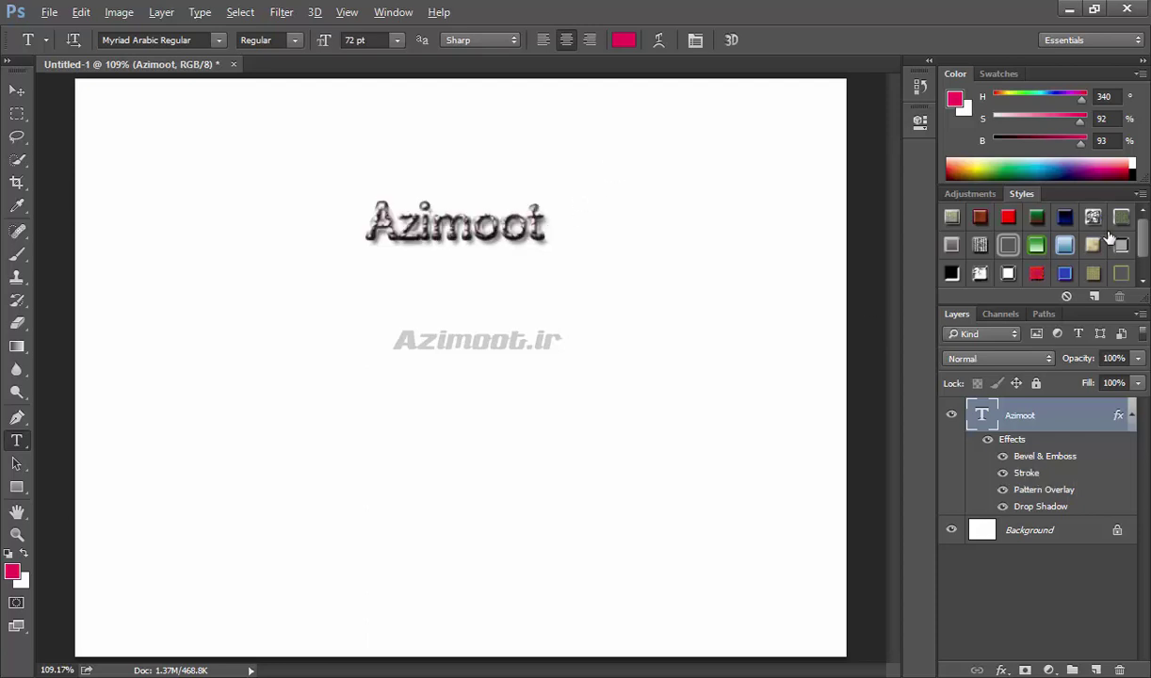
pyautogui.moveTo(1141, 241); pyautogui.dragTo(1141, 272)
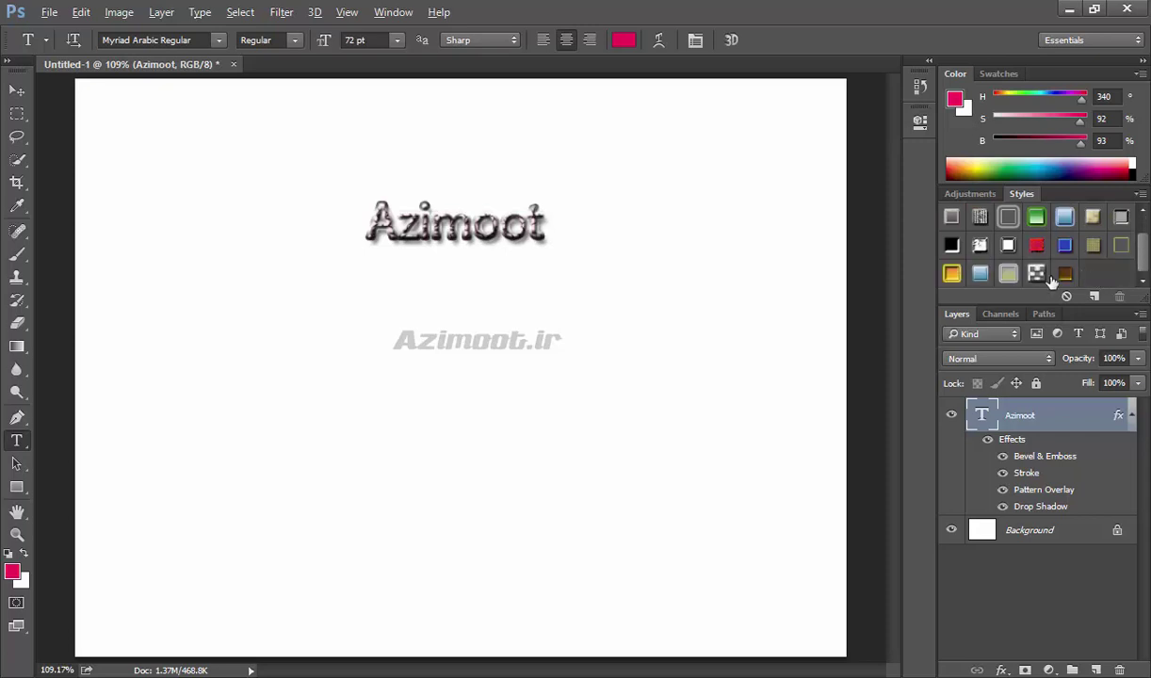
pyautogui.click(1037, 273)
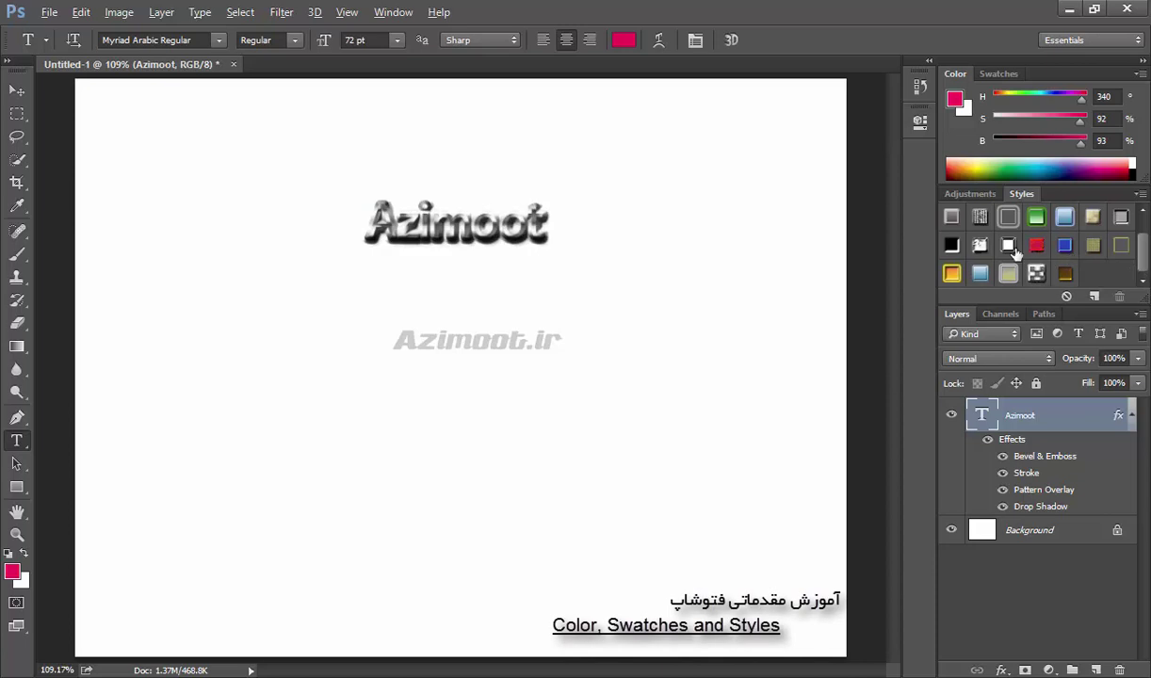
pyautogui.moveTo(1069, 267); pyautogui.dragTo(444, 212)
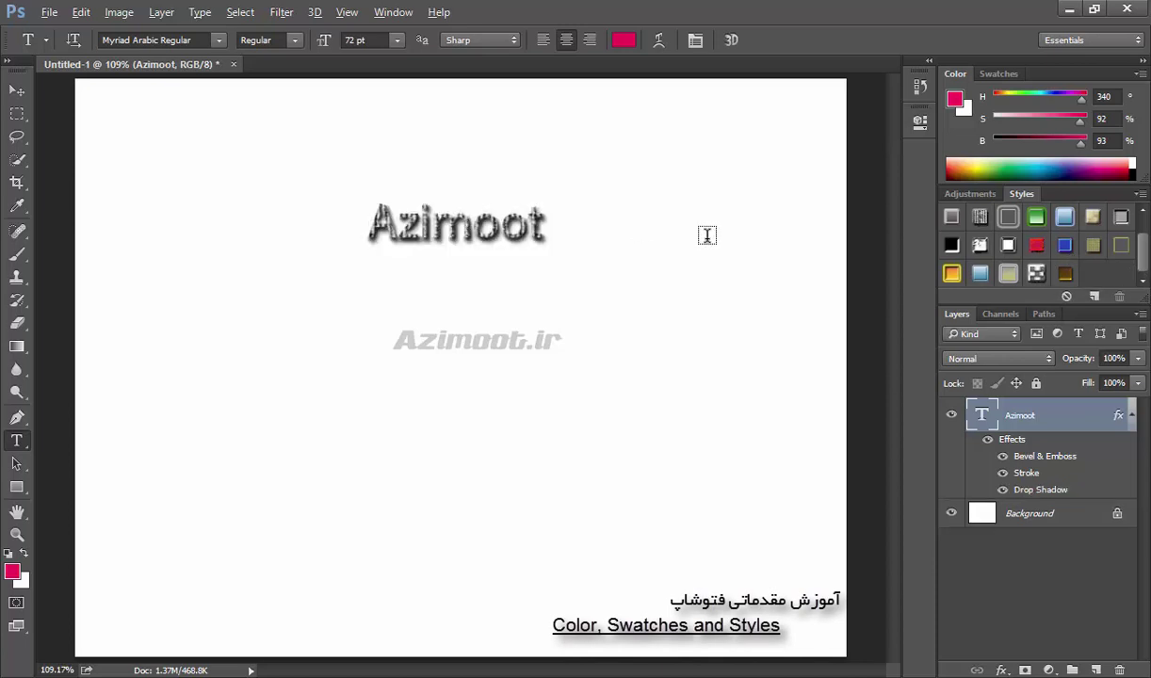
pyautogui.click(1137, 195)
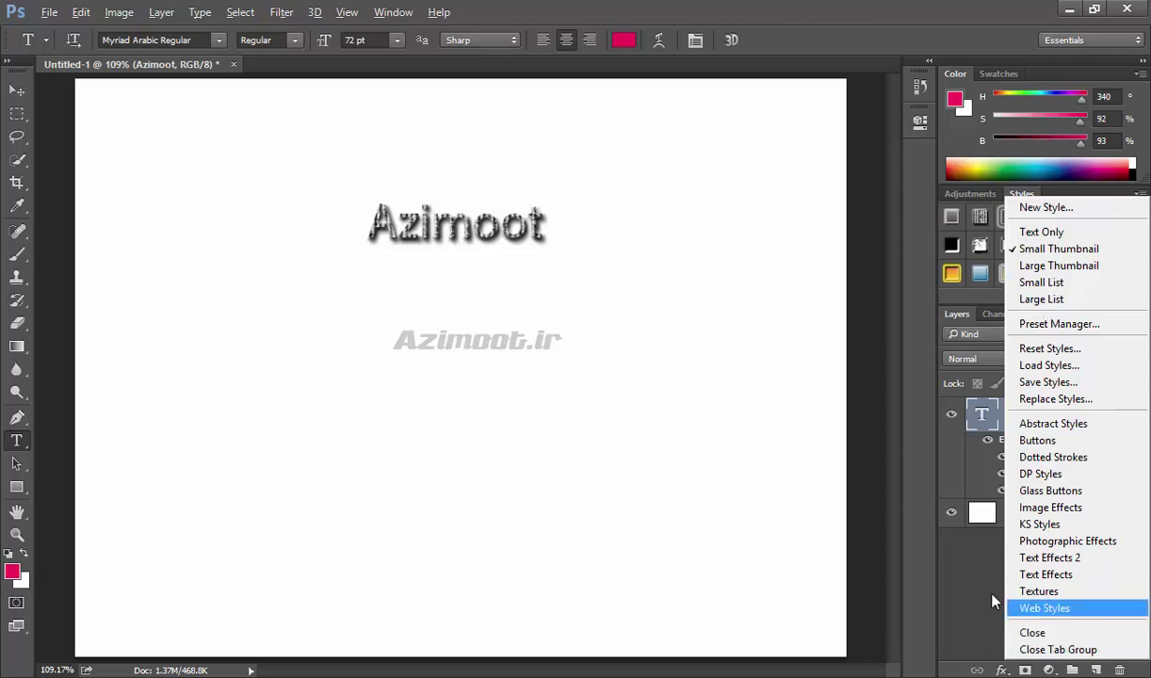
pyautogui.click(981, 597)
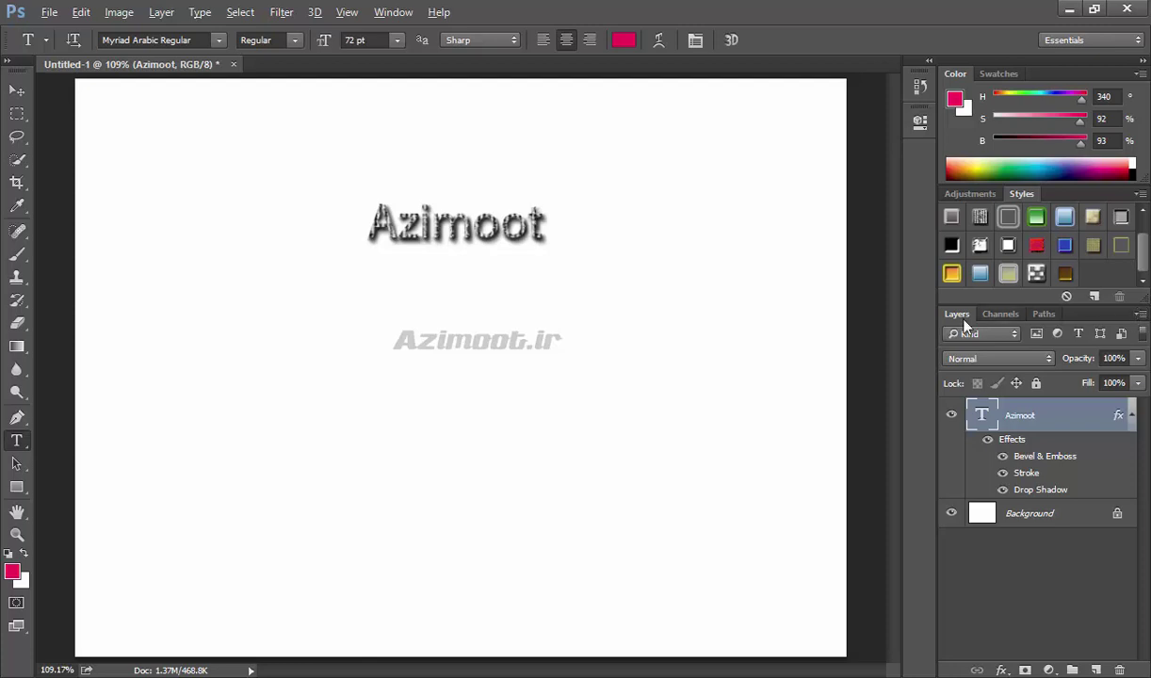
# Step: Create a new layer named Azimoot with Red colour tag, Multiply mode and 45% opacity
pyautogui.click(1139, 314)
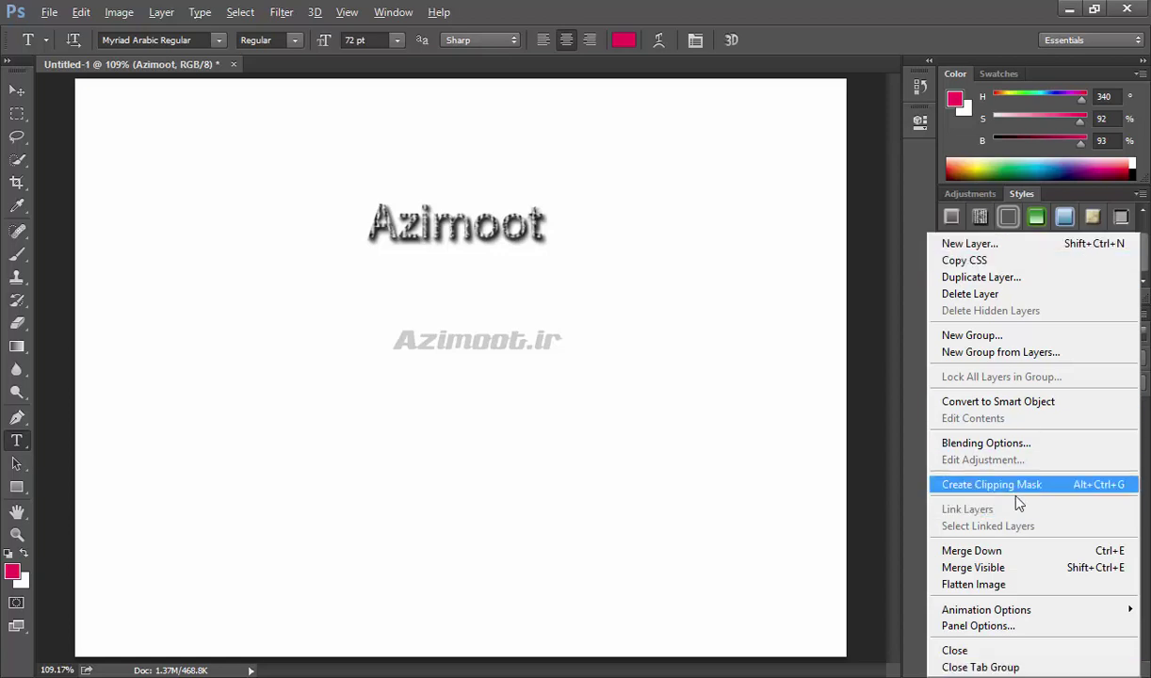
pyautogui.click(984, 246)
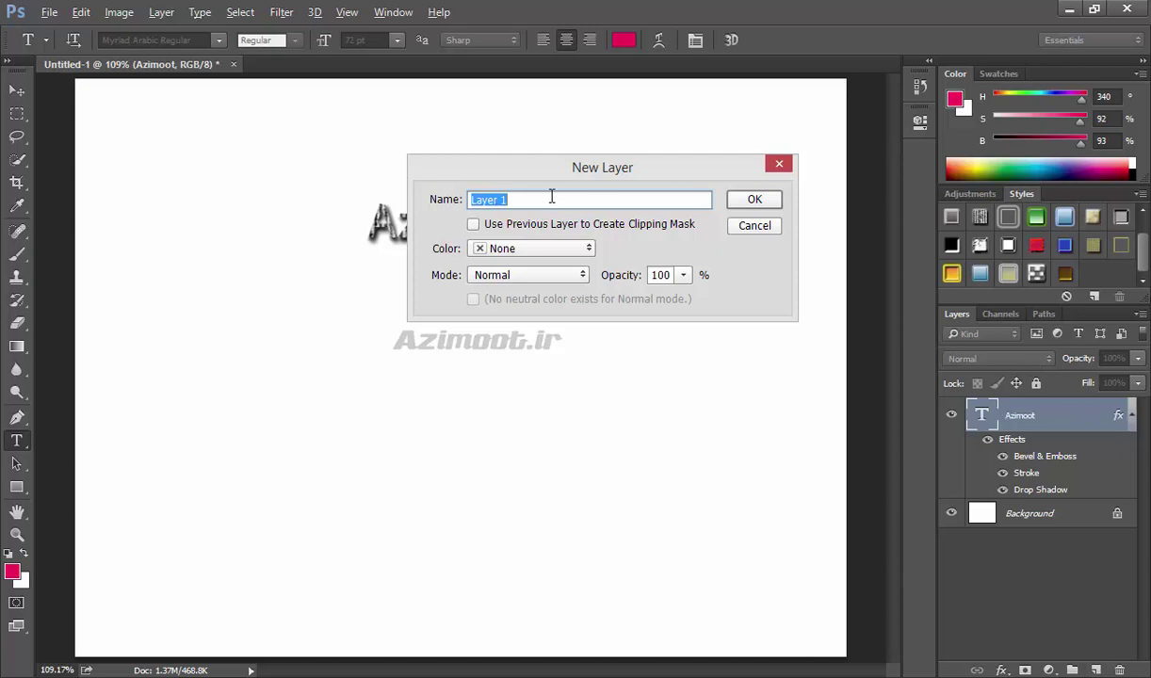
pyautogui.write('Az')
pyautogui.click(519, 243)
pyautogui.click(499, 300)
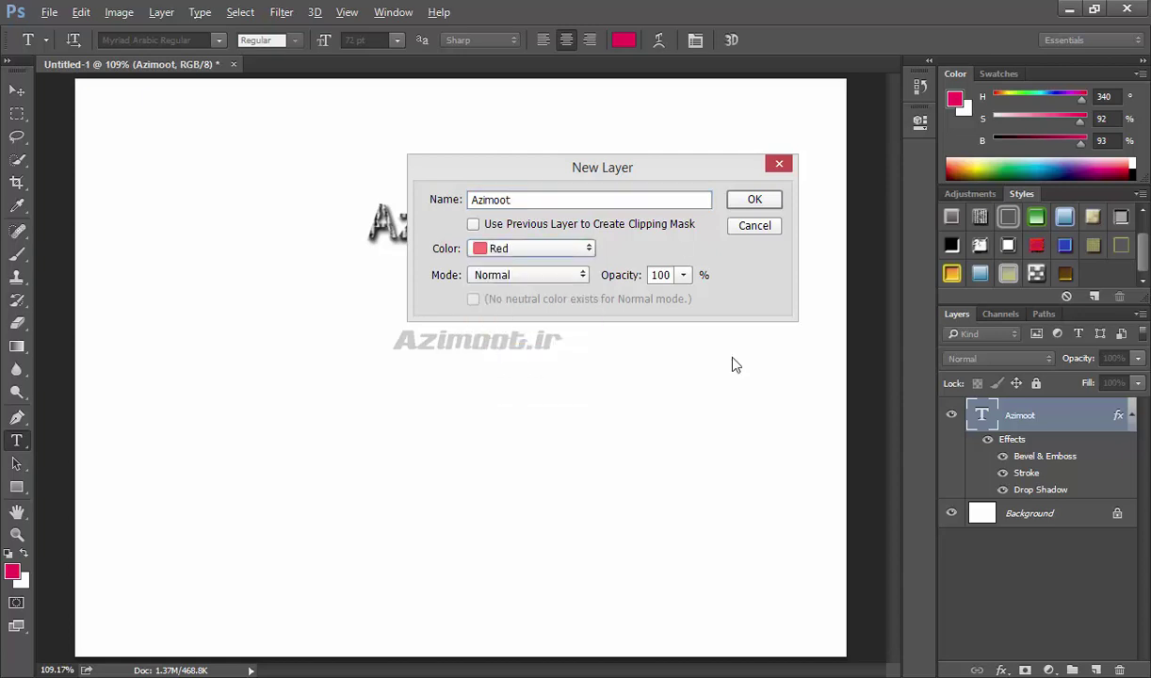
pyautogui.click(549, 275)
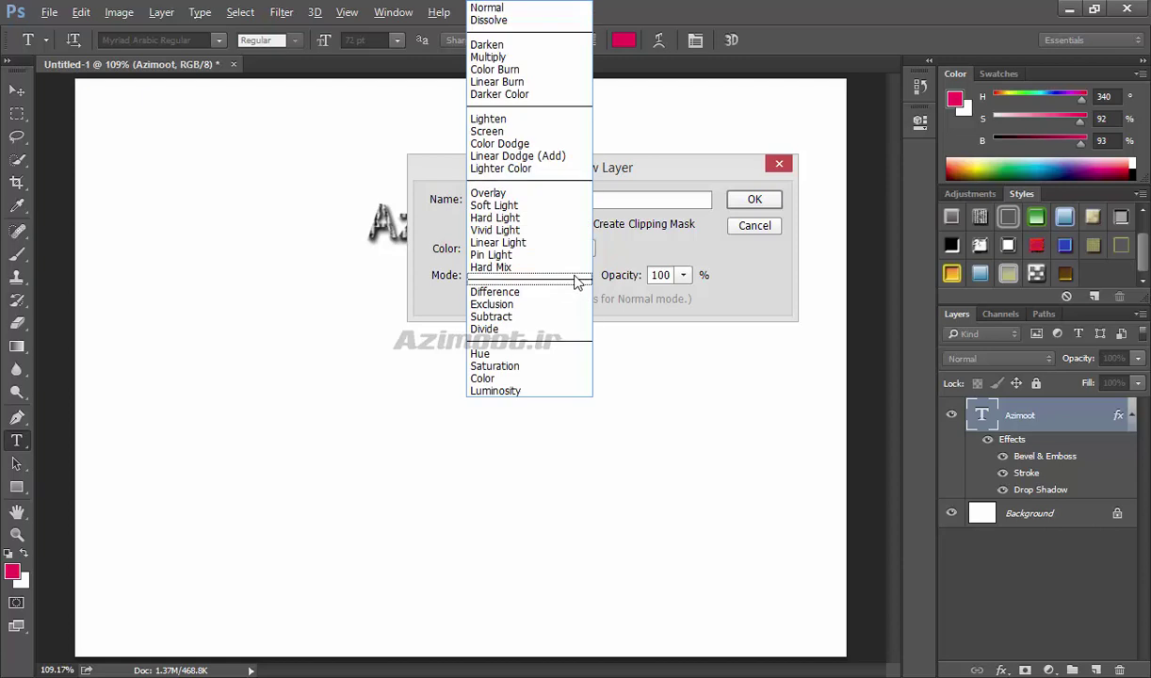
pyautogui.click(490, 56)
pyautogui.moveTo(684, 280); pyautogui.dragTo(634, 320)
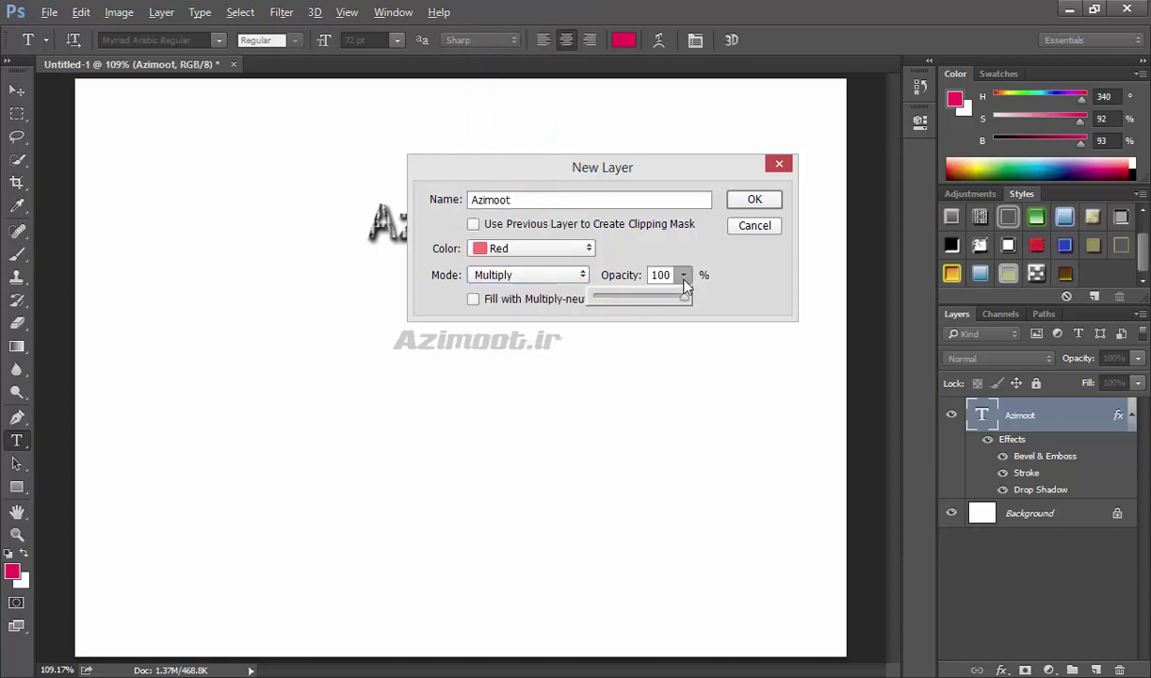
pyautogui.click(755, 199)
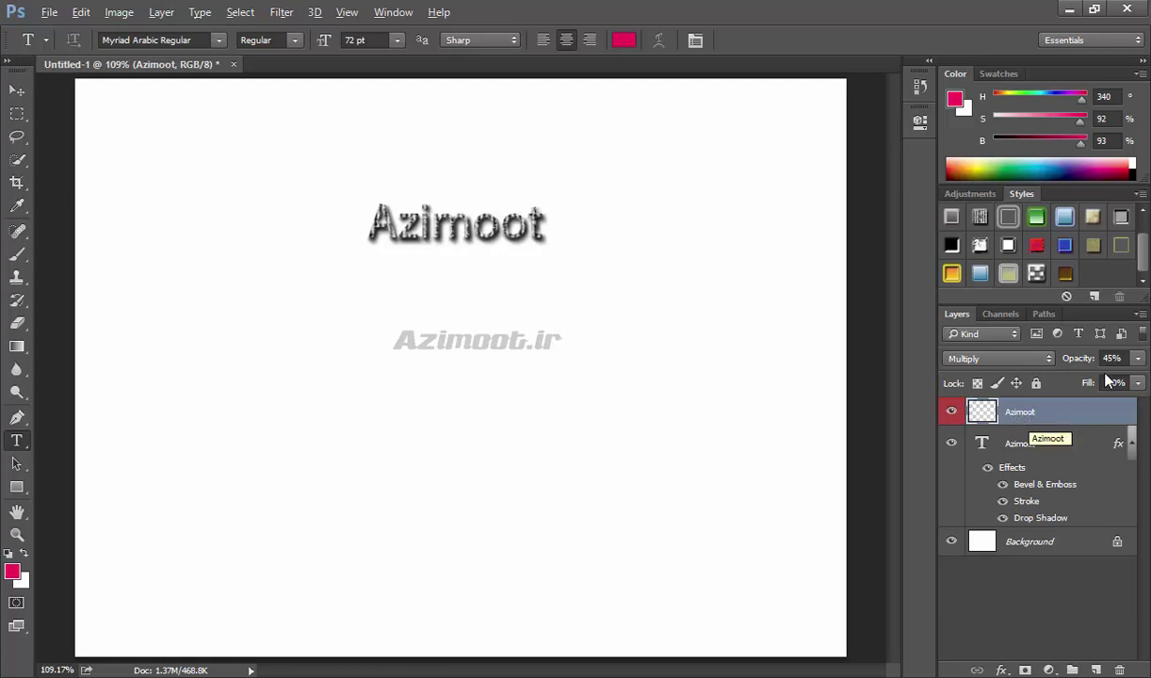
# Step: Duplicate the empty Azimoot layer by dragging it onto the New Layer button
pyautogui.click(1139, 317)
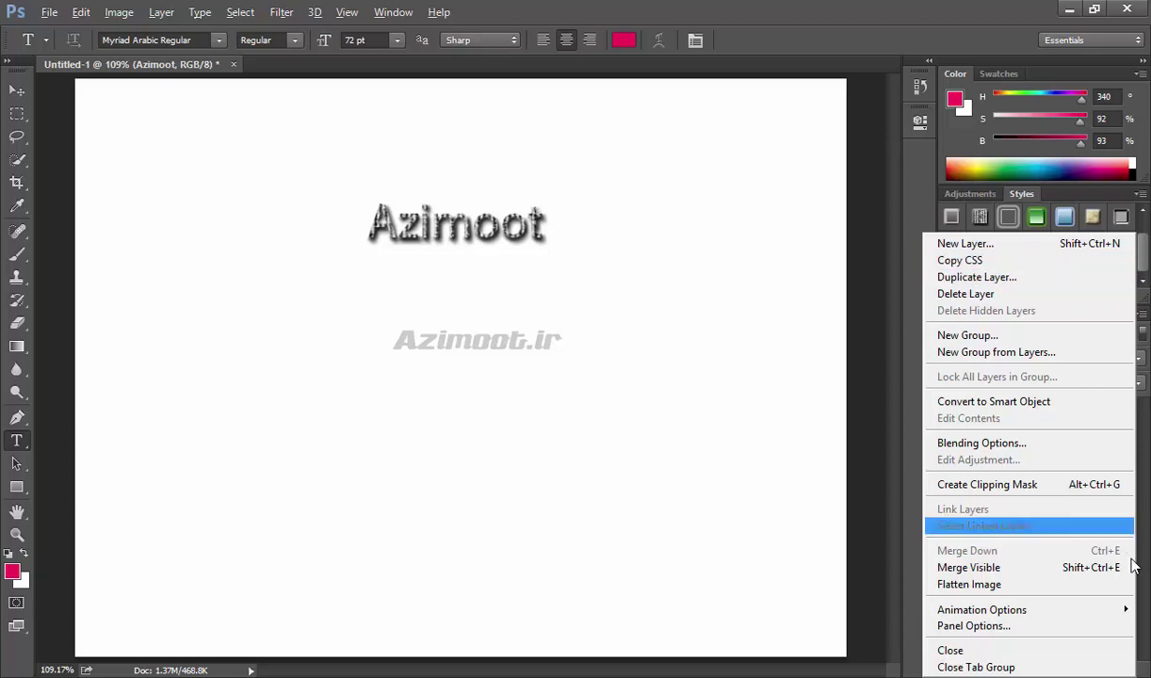
pyautogui.press('Escape')
pyautogui.moveTo(1041, 411); pyautogui.dragTo(1095, 669)
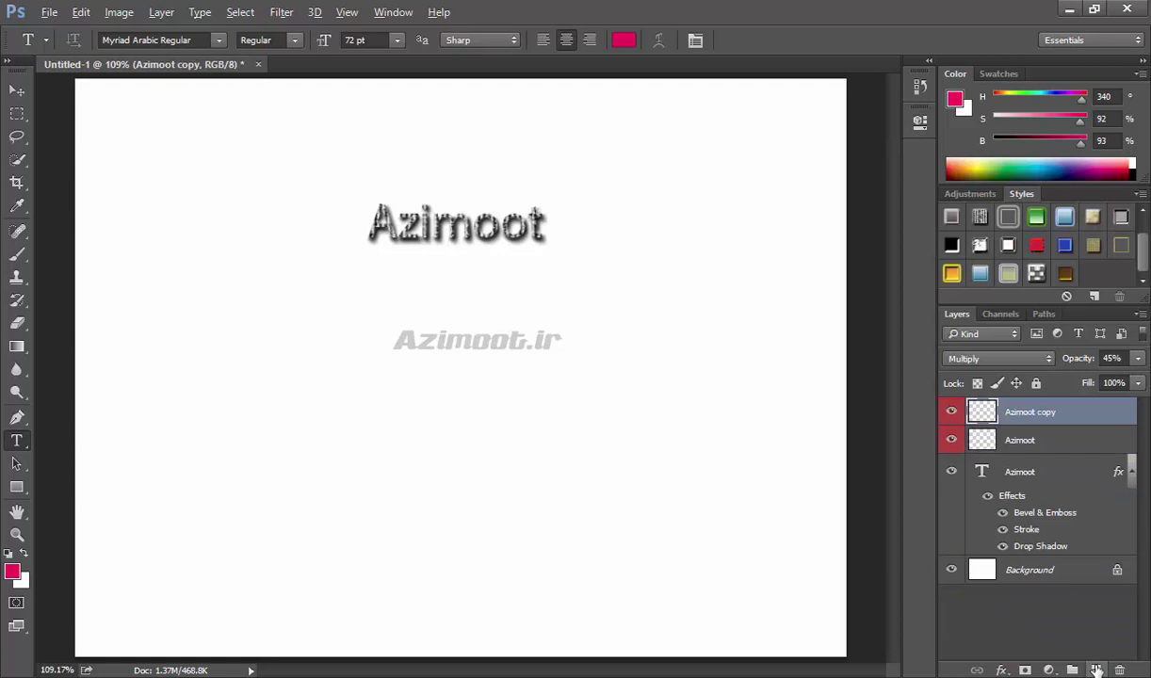
pyautogui.click(1140, 315)
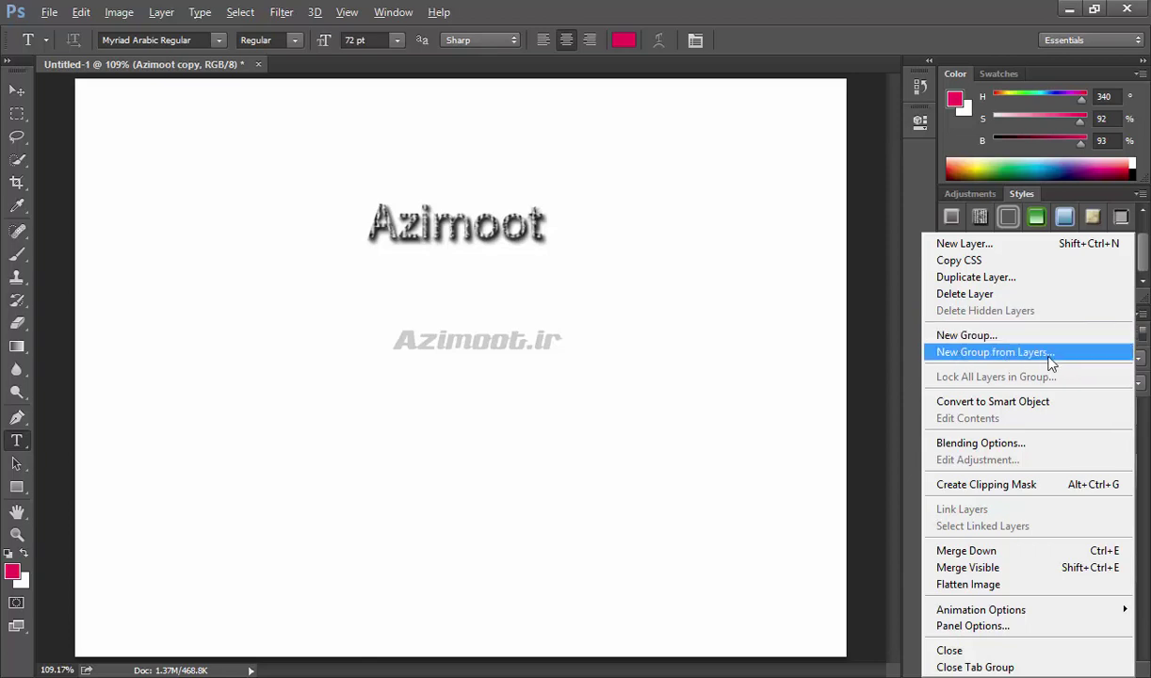
# Step: Create an empty Group 1, expand it, then delete it
pyautogui.click(962, 337)
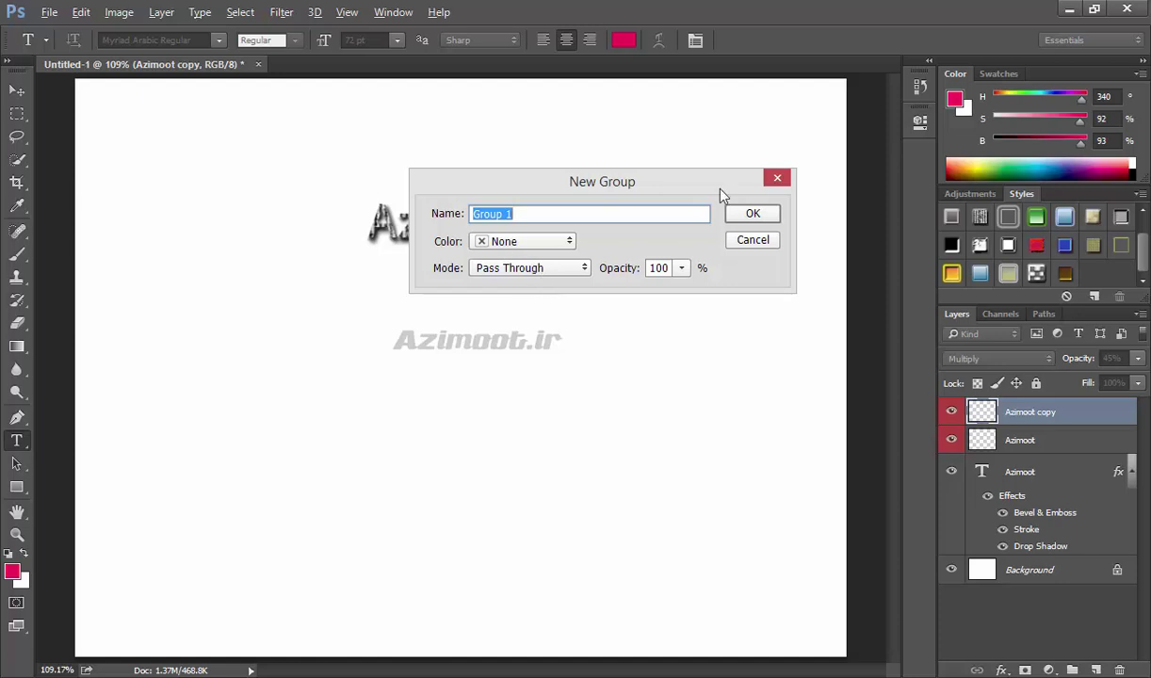
pyautogui.click(751, 216)
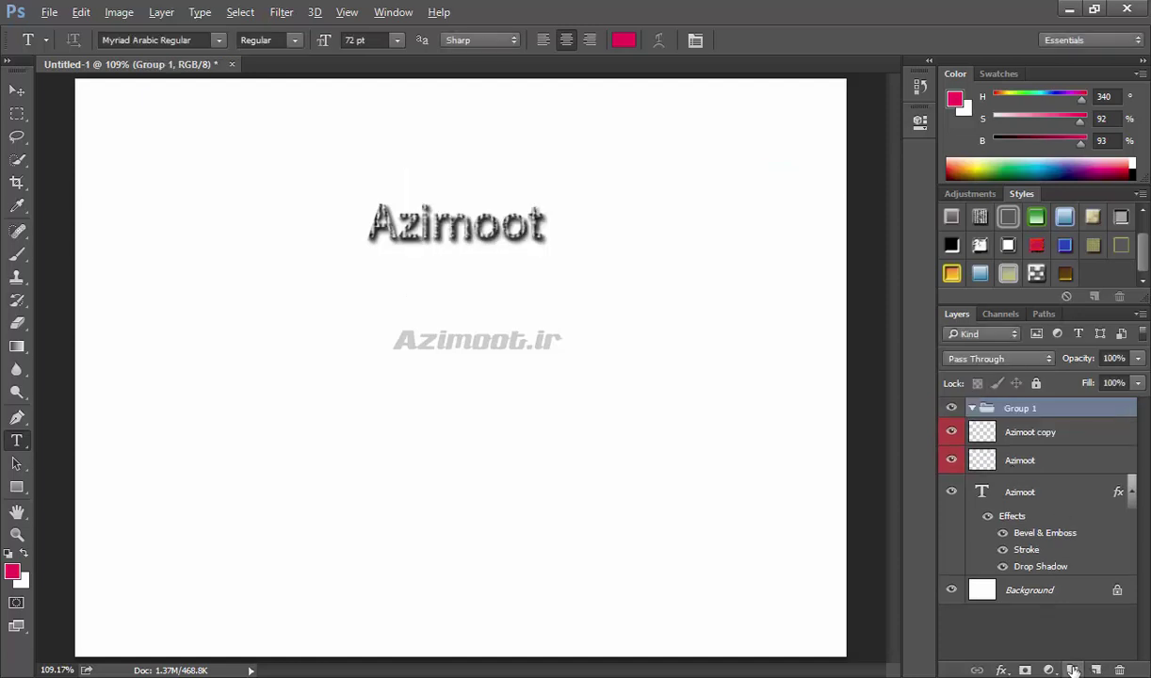
pyautogui.click(972, 409)
pyautogui.click(1119, 671)
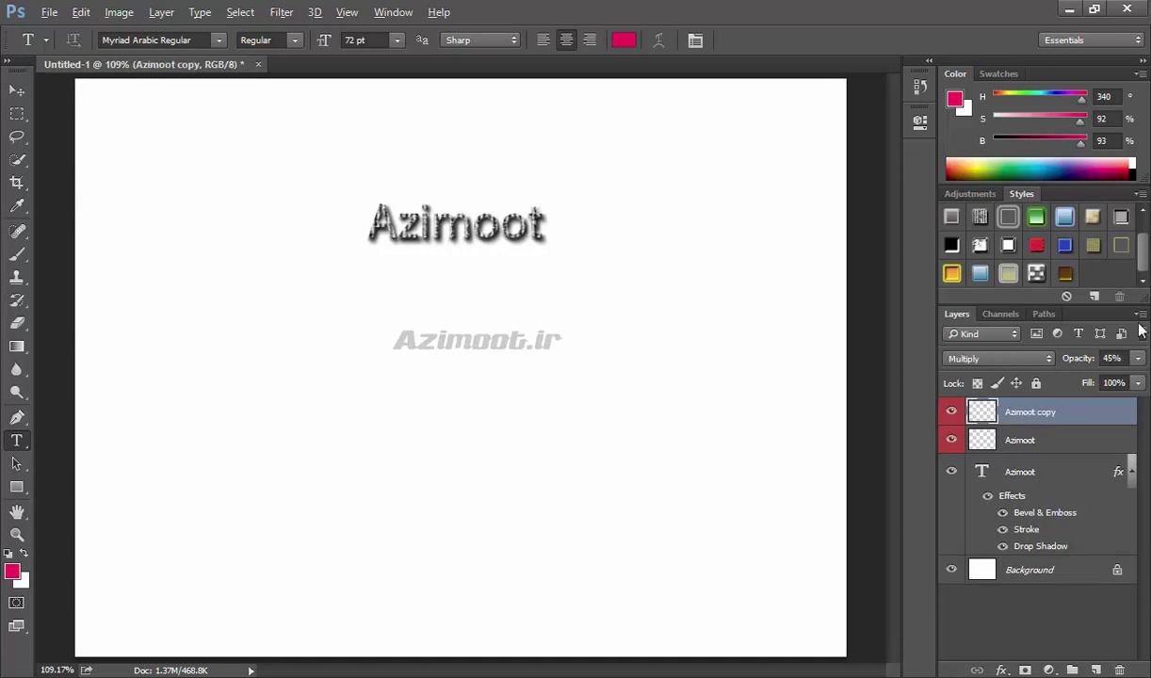
# Step: Put the Azimoot copy layer into a new group named Group 1 via New Group from Layers
pyautogui.click(1143, 314)
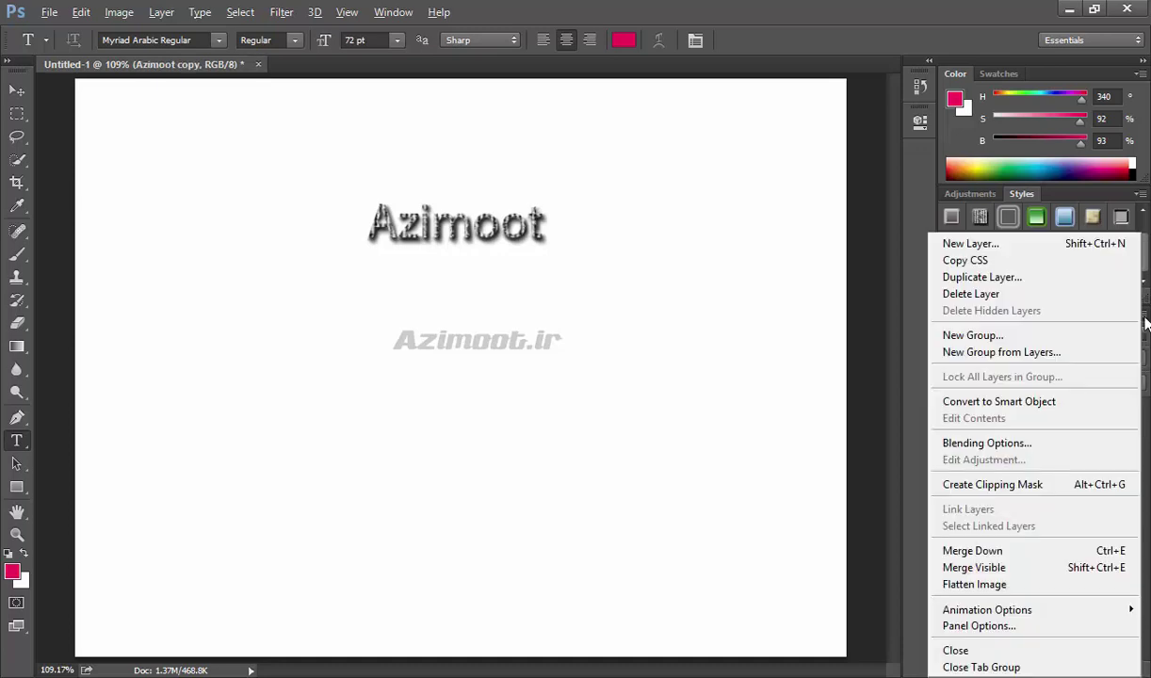
pyautogui.click(996, 354)
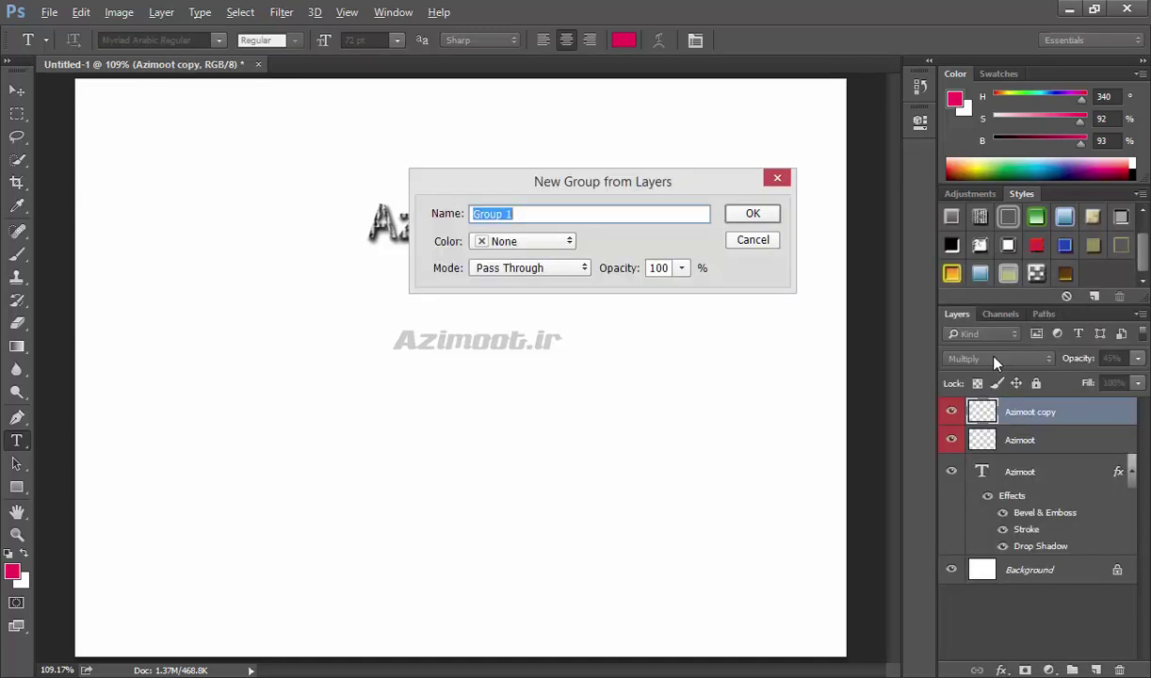
pyautogui.click(750, 214)
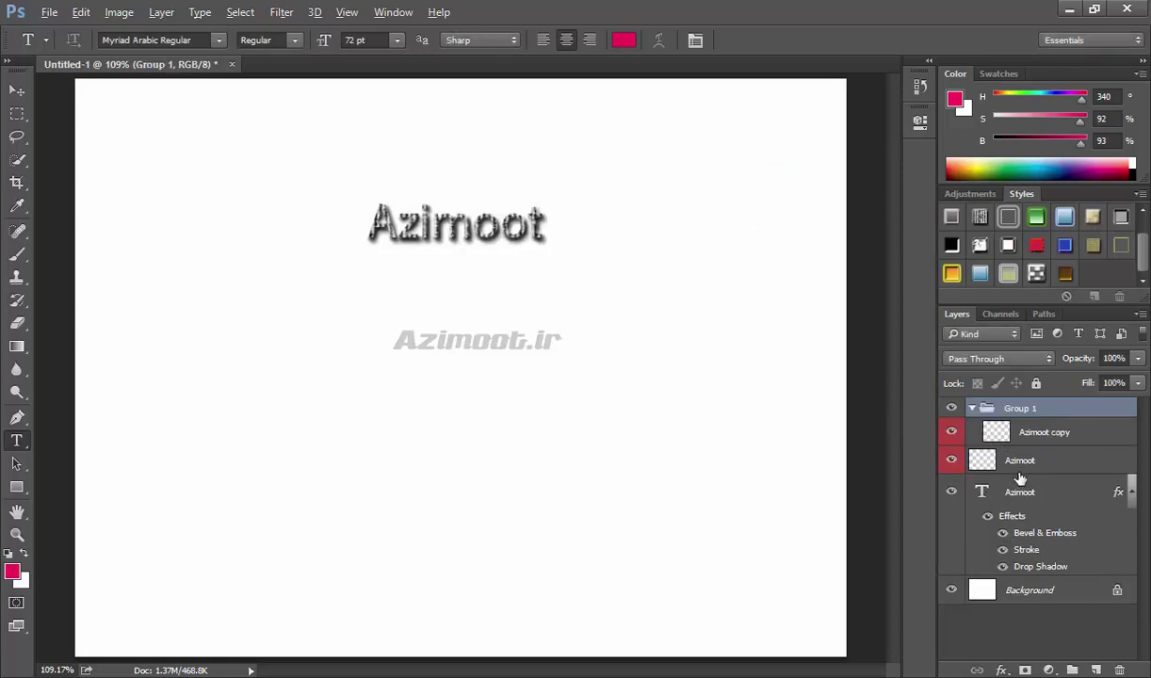
# Step: Convert Group 1 into a smart object from the Layers panel menu
pyautogui.click(971, 409)
pyautogui.click(1142, 314)
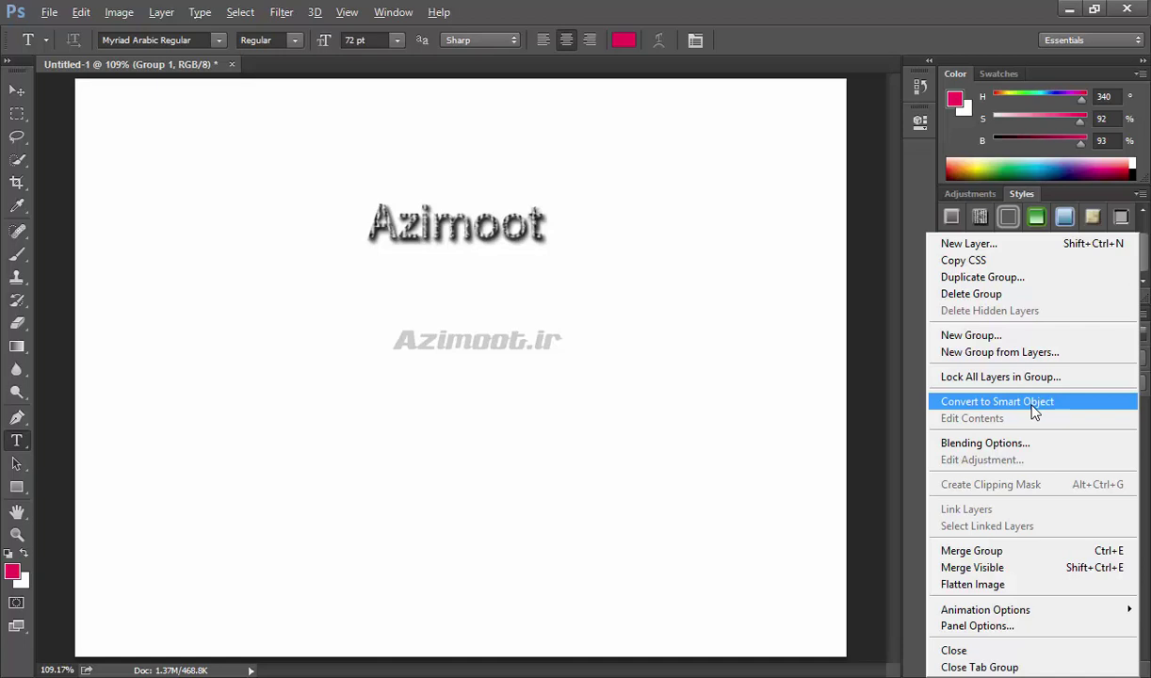
pyautogui.click(1034, 405)
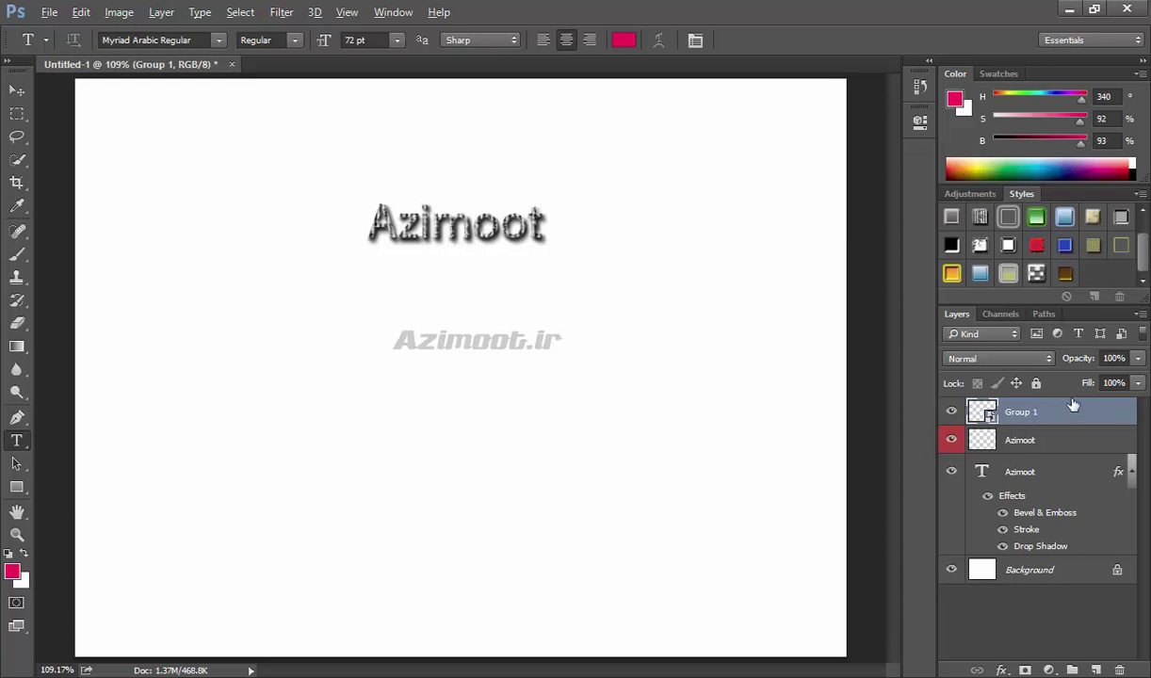
pyautogui.click(1140, 315)
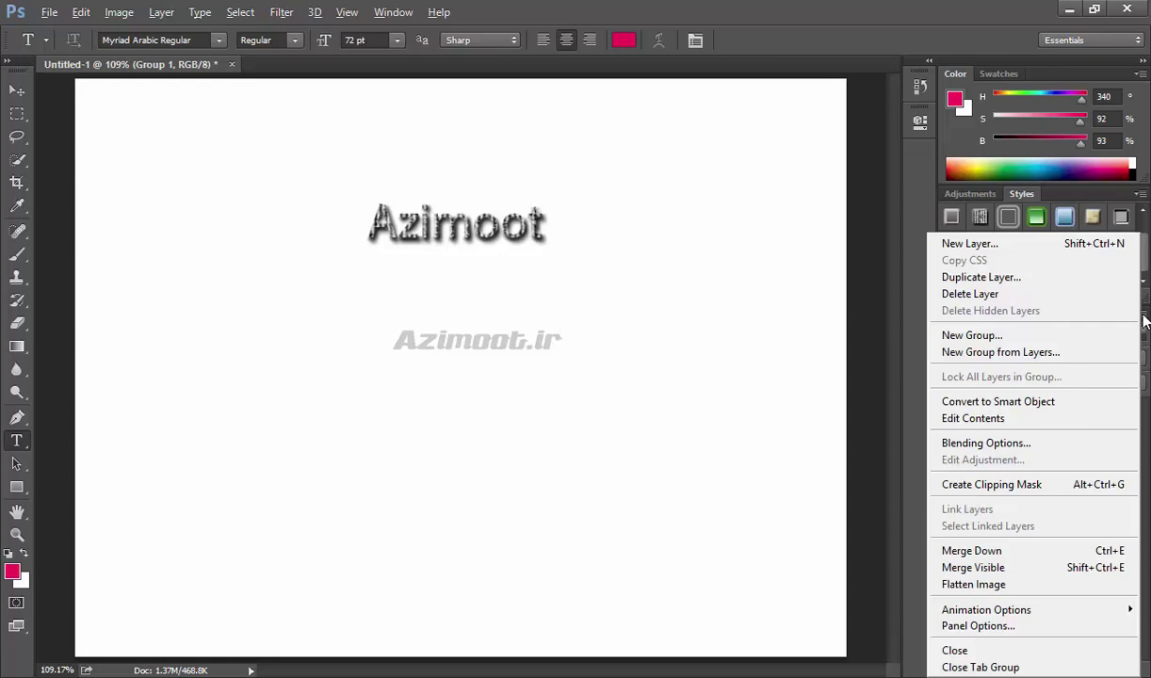
# Step: Open Group 1's contents as Group 1.psb, switch between it and Untitled-1, then close Group 1.psb
pyautogui.click(988, 419)
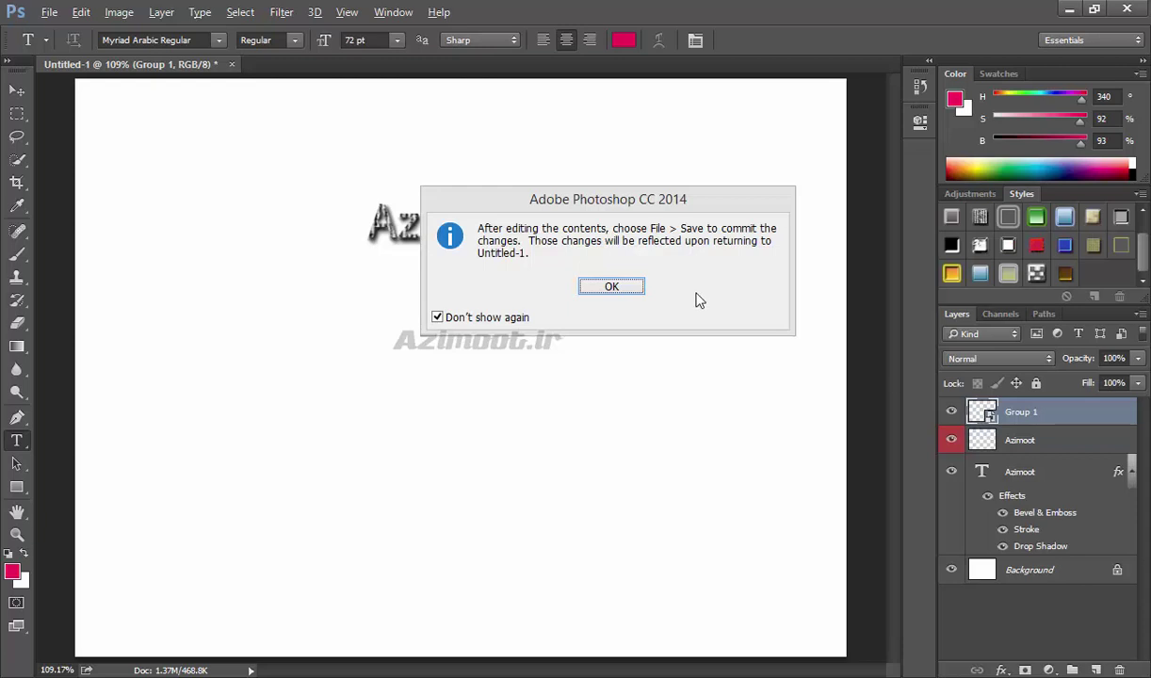
pyautogui.click(604, 286)
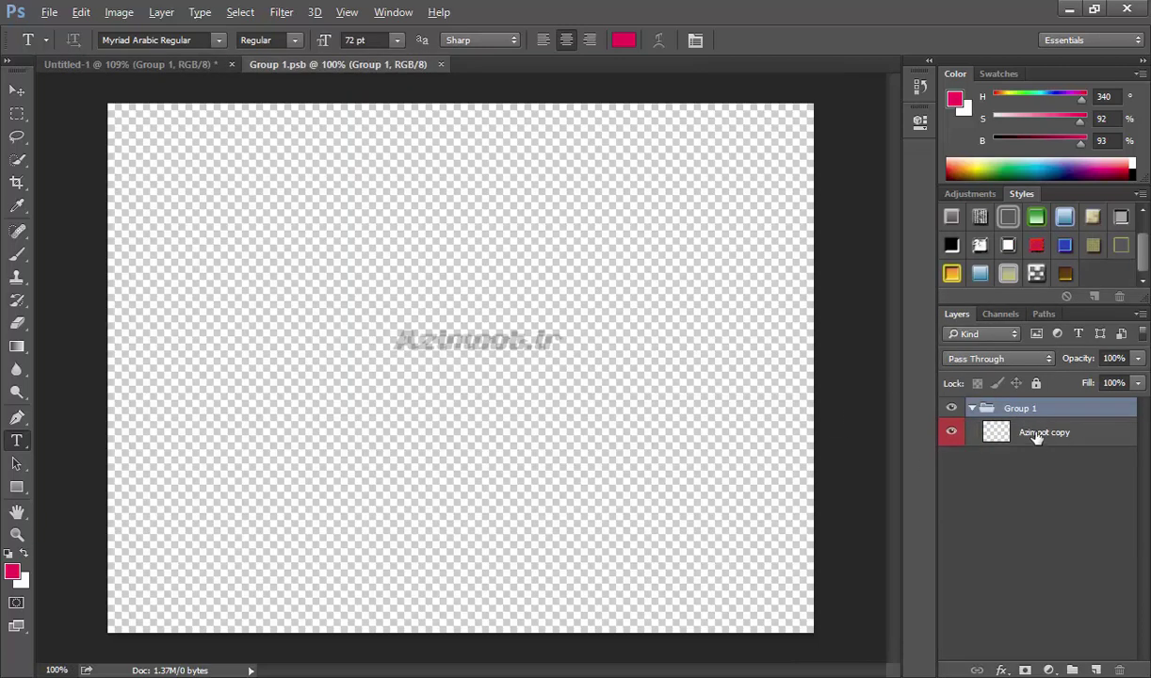
pyautogui.click(145, 63)
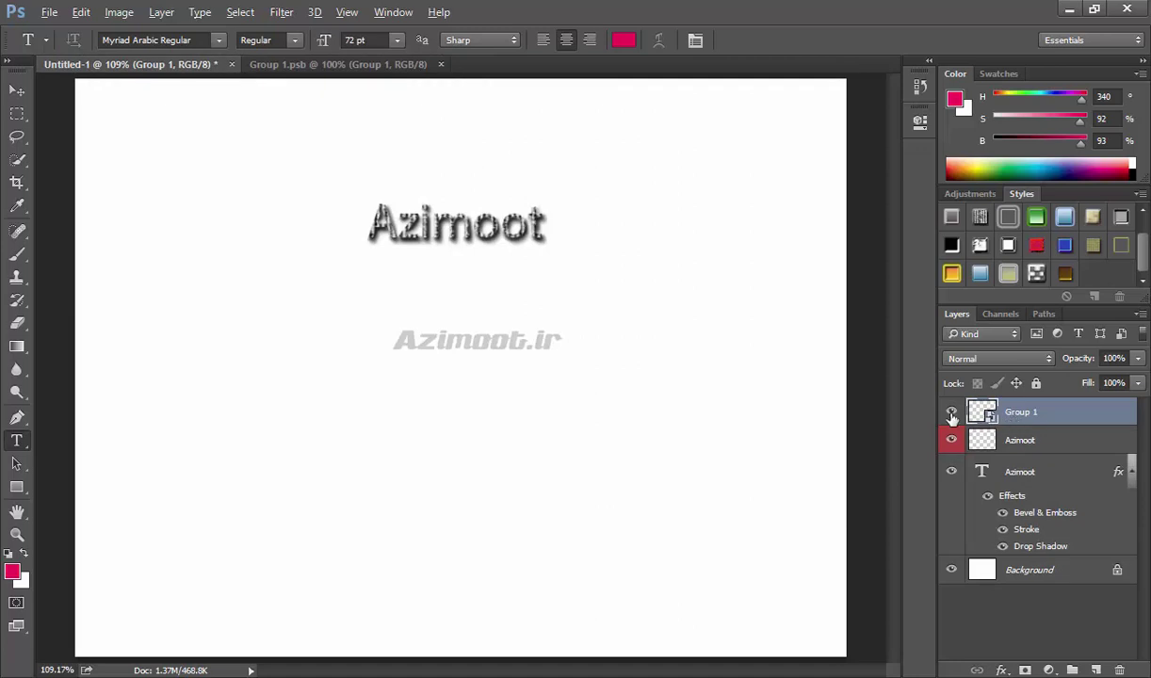
pyautogui.click(359, 66)
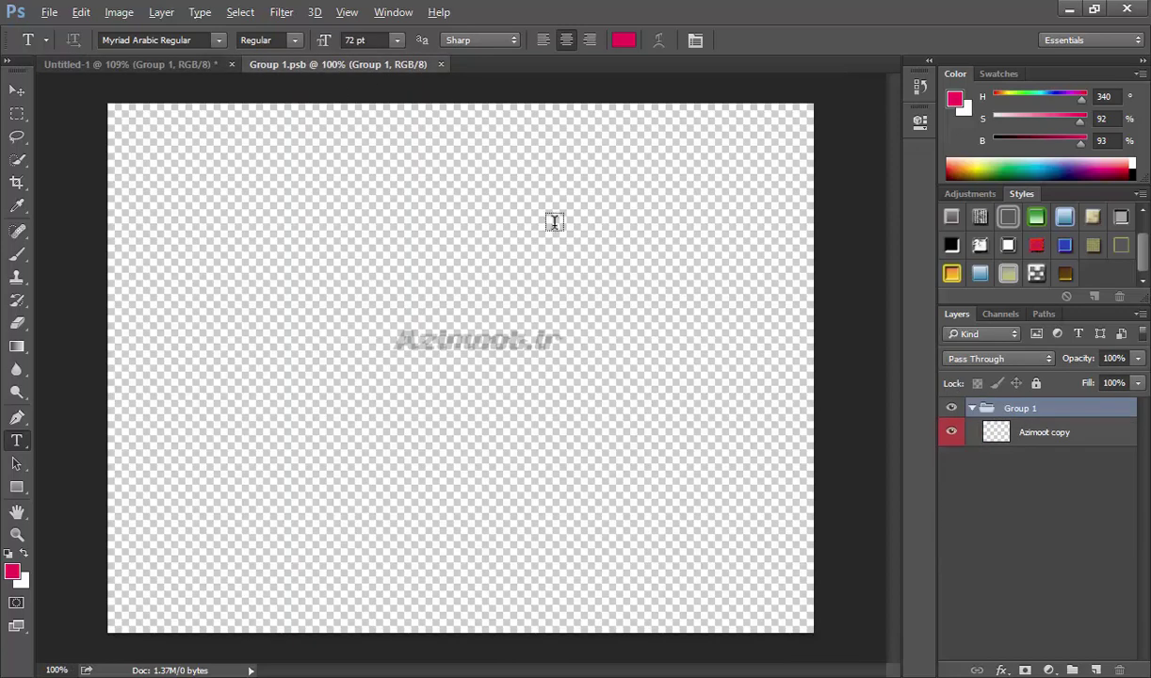
pyautogui.click(440, 64)
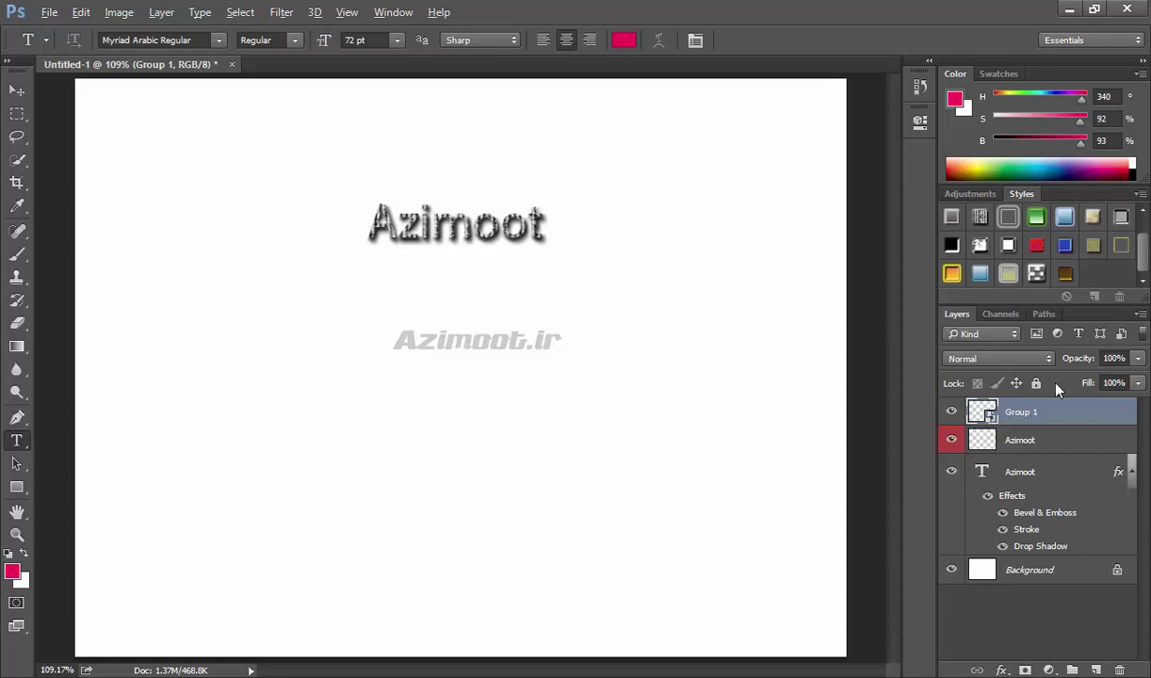
# Step: Open Group 1's Blending Options three different ways, cancelling each time without changes
pyautogui.click(1140, 316)
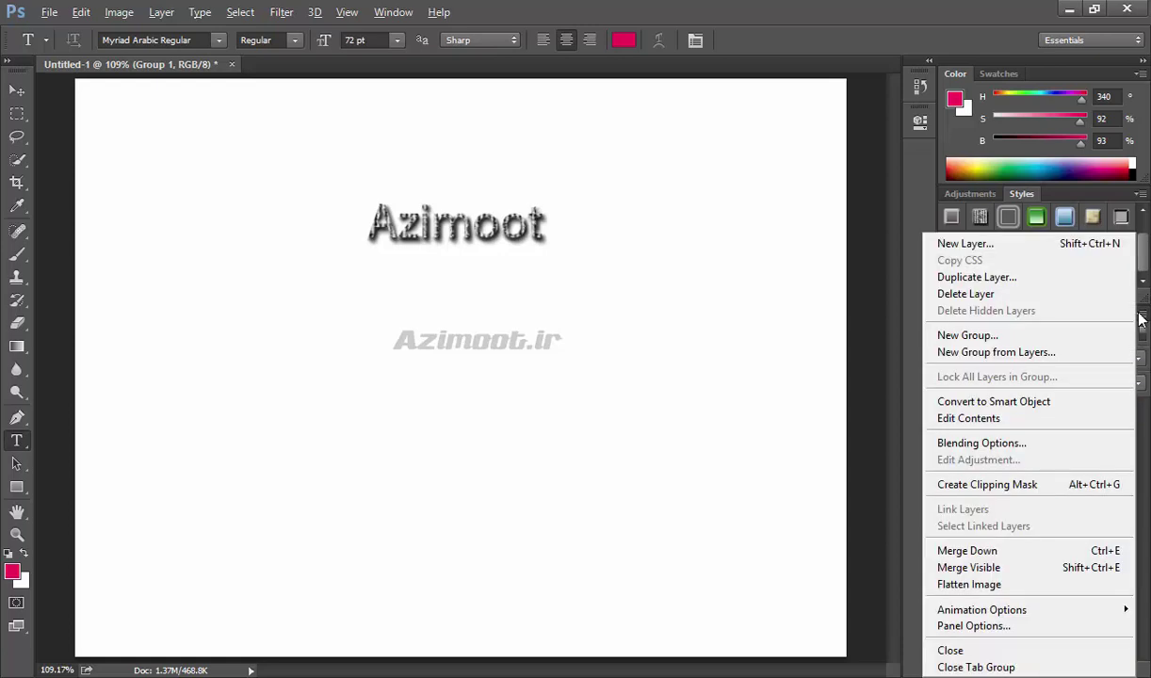
pyautogui.click(1036, 443)
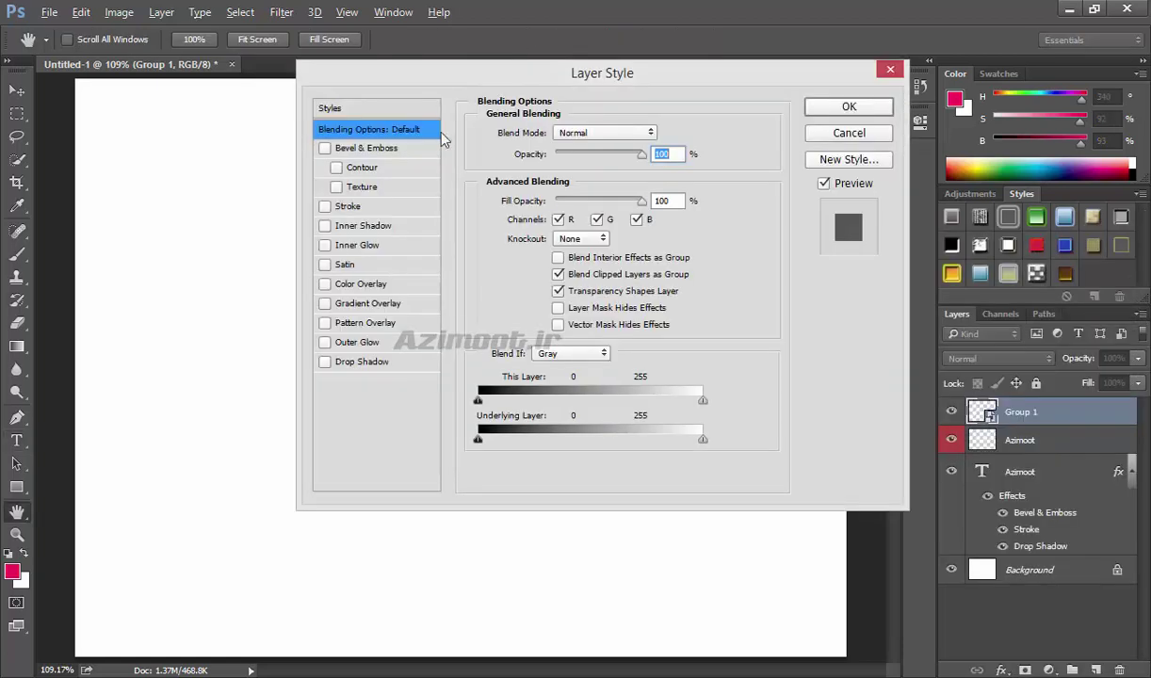
pyautogui.click(846, 135)
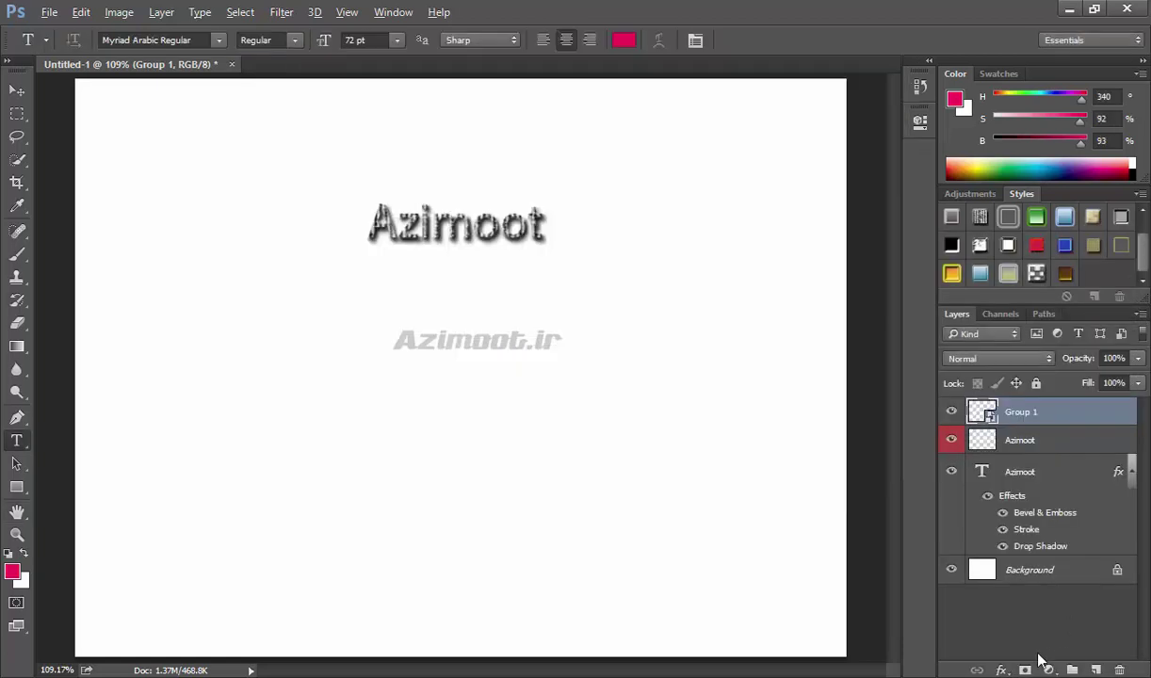
pyautogui.click(1002, 669)
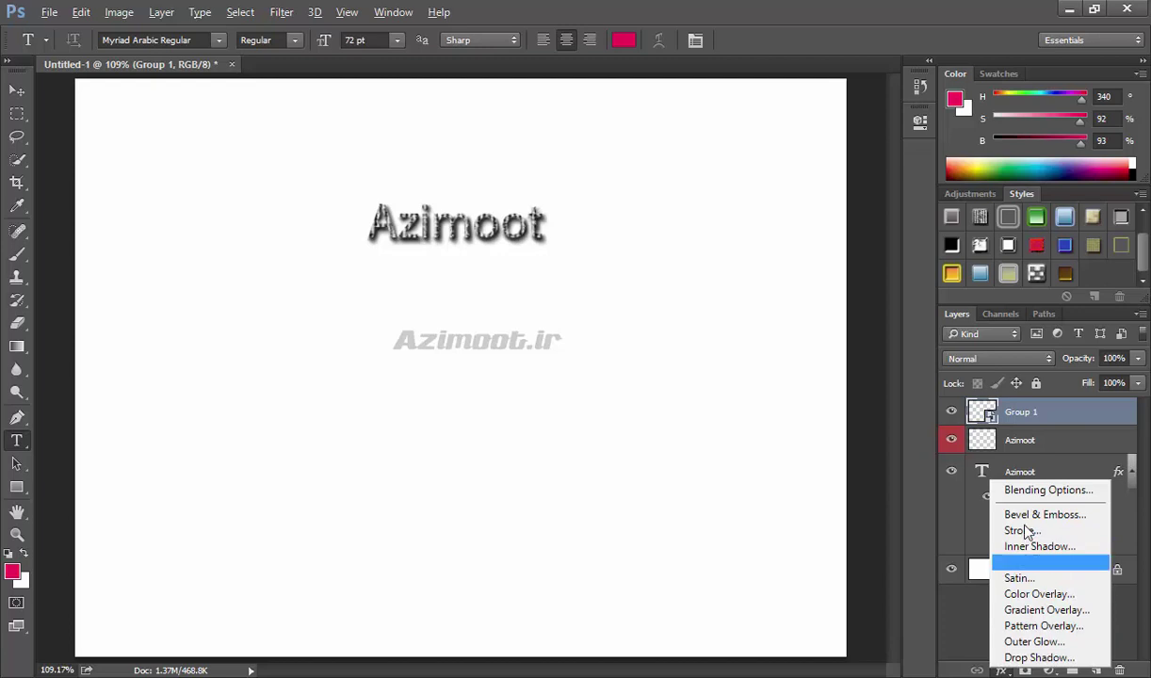
pyautogui.click(1037, 491)
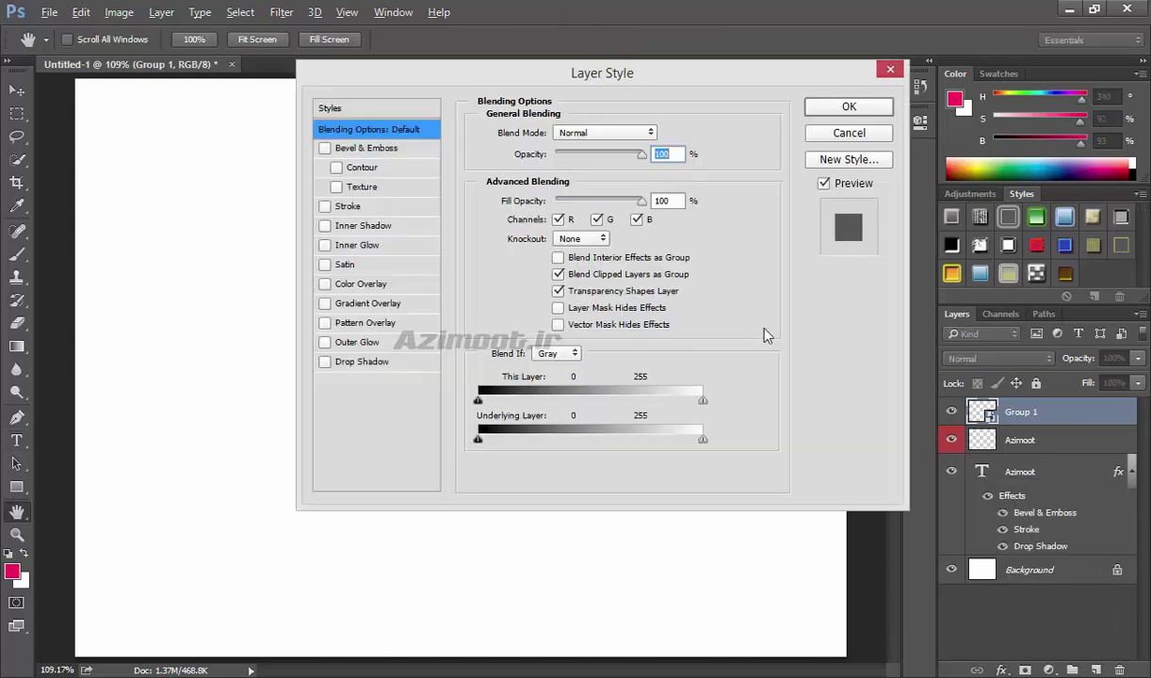
pyautogui.click(815, 133)
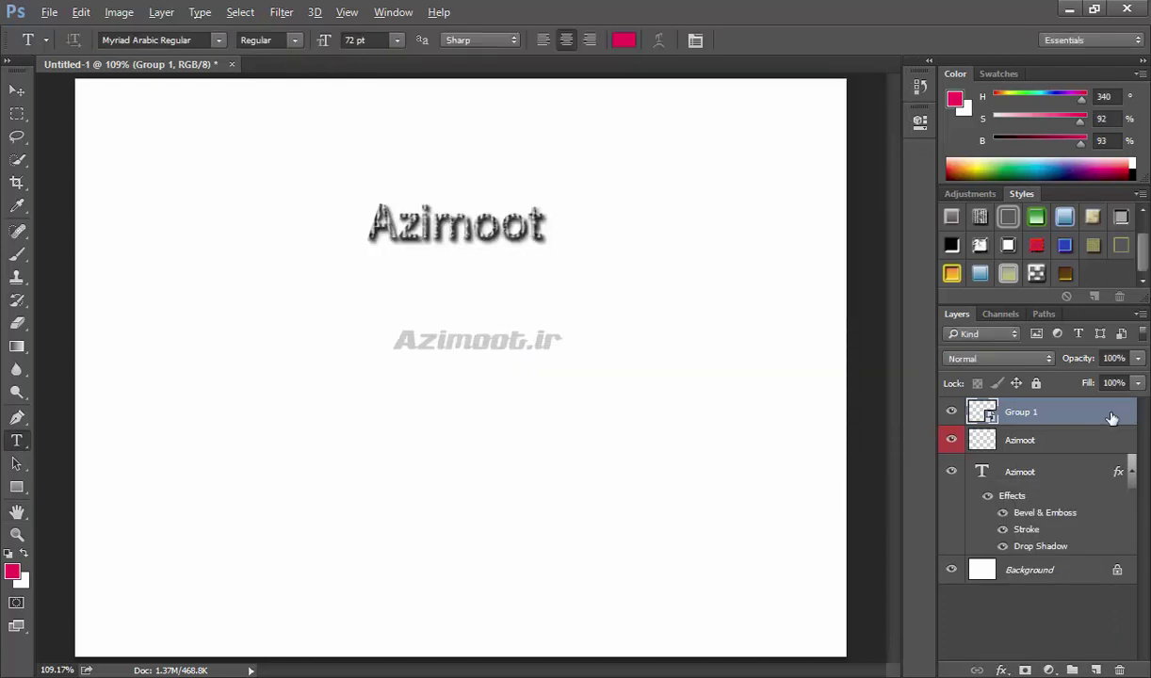
pyautogui.doubleClick(1111, 418)
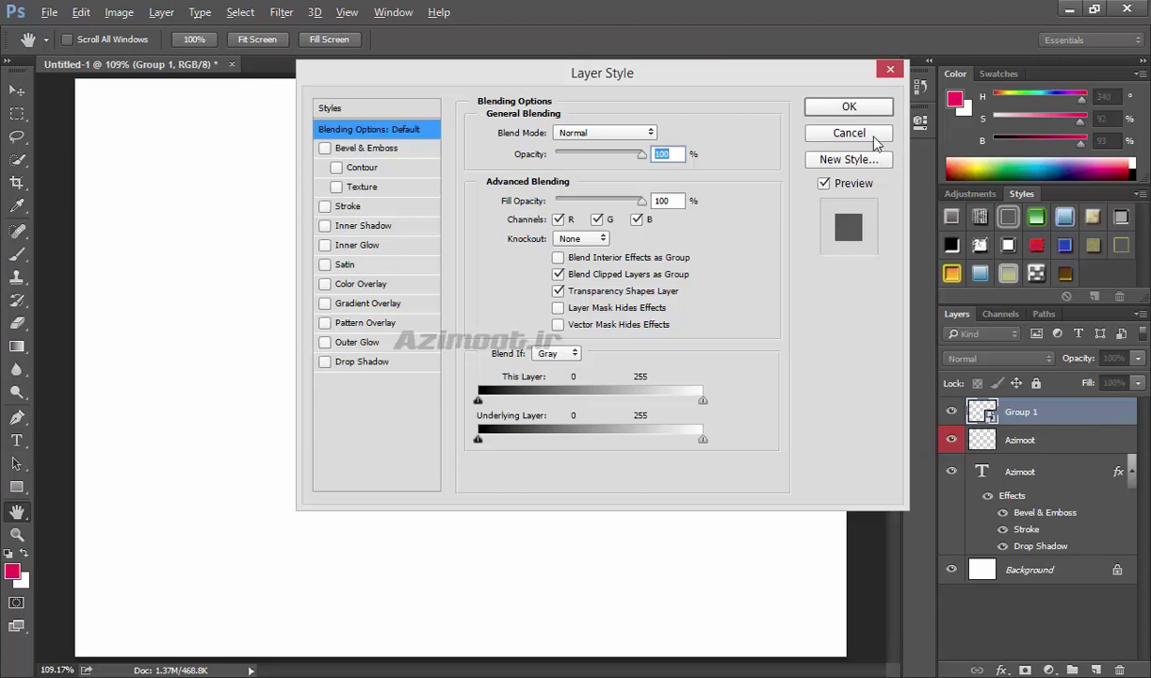
pyautogui.click(839, 135)
# Step: Clip Group 1 to the layer beneath it, then delete the Group 1 layer
pyautogui.click(1142, 319)
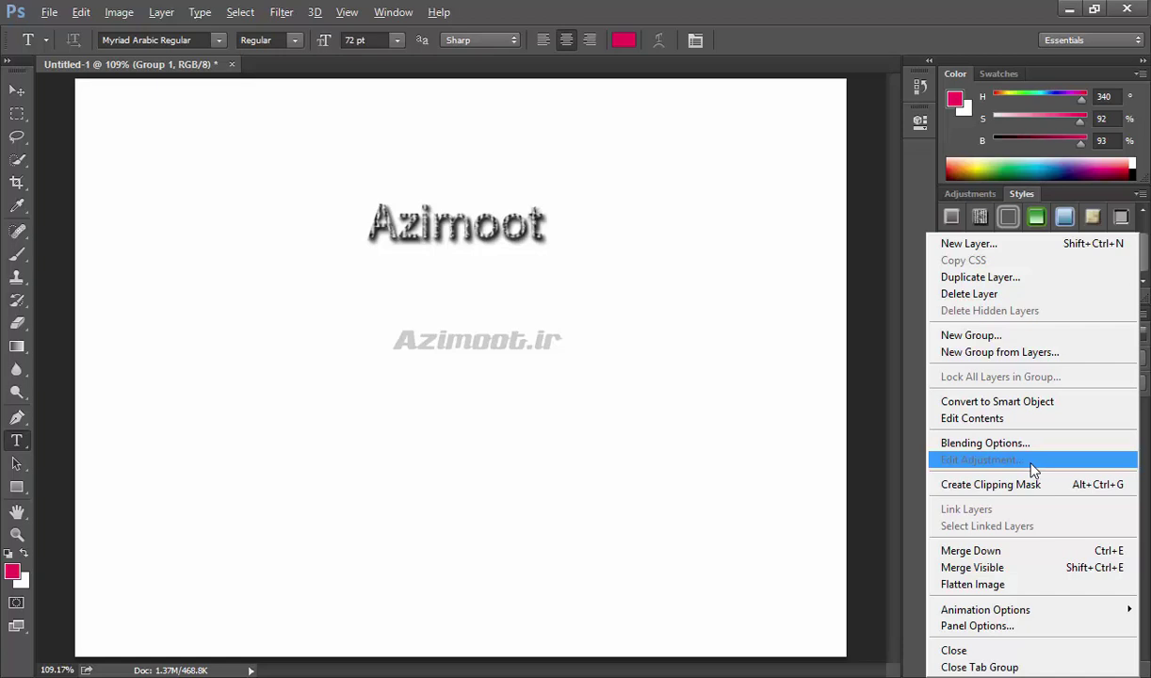
pyautogui.click(1032, 484)
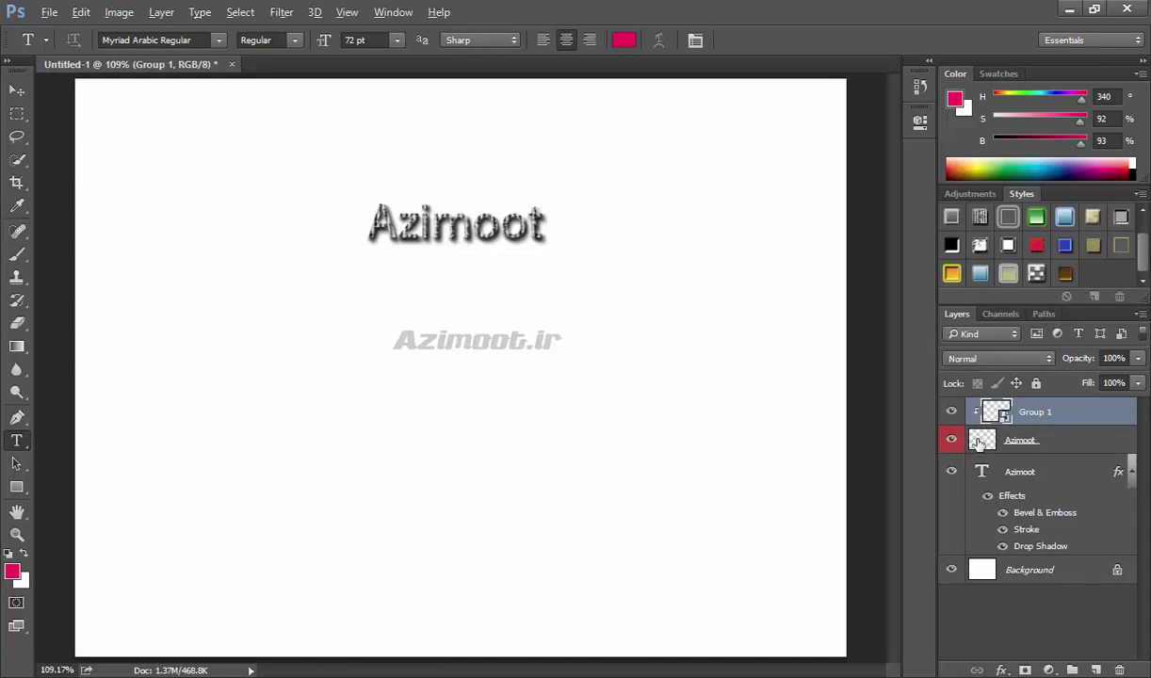
pyautogui.moveTo(975, 411); pyautogui.dragTo(1118, 670)
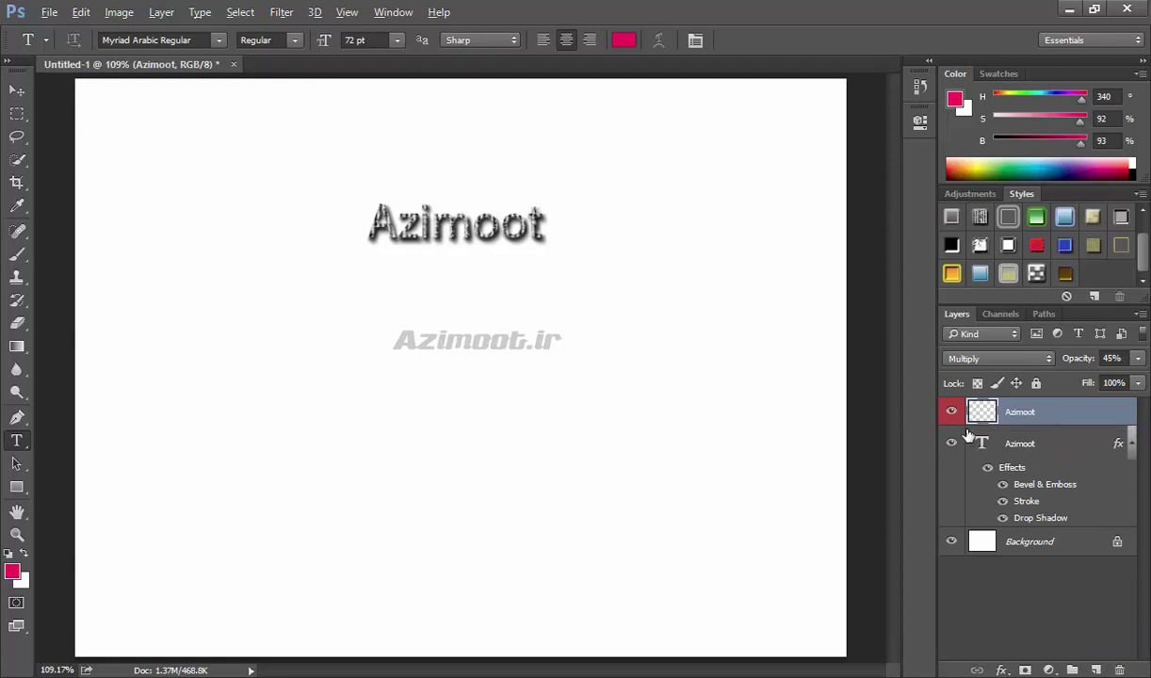
# Step: Remove the empty Azimoot pixel layer, then add Levels 1 with midtones dragged to 0.53
pyautogui.click(1121, 670)
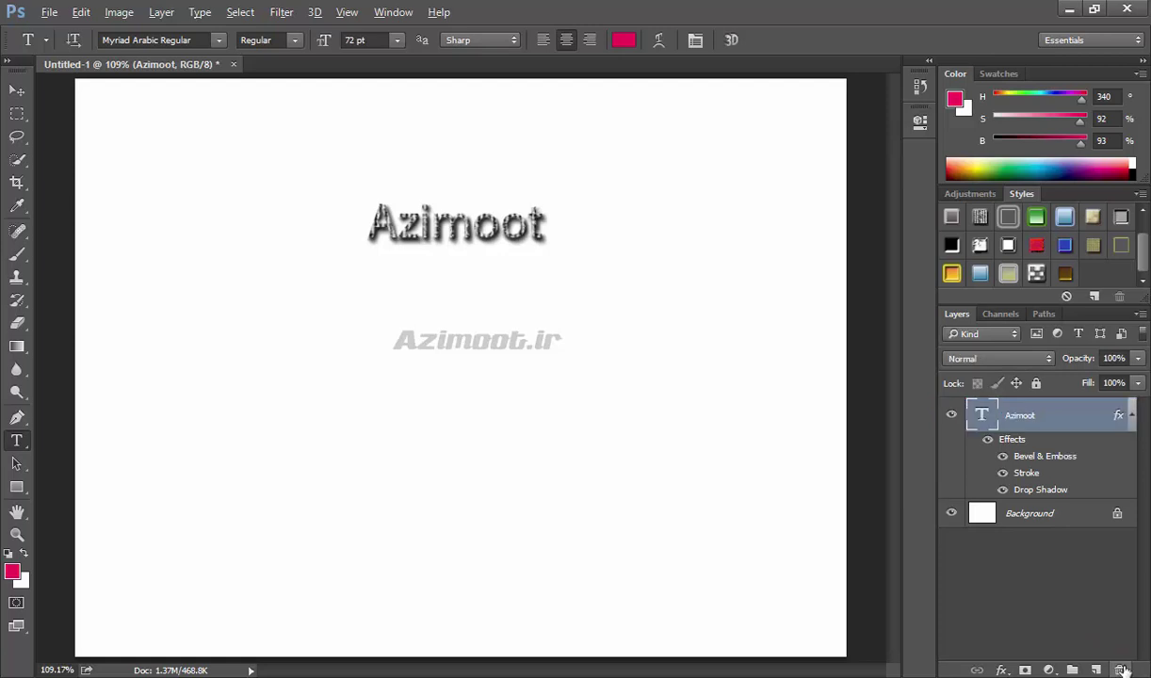
pyautogui.click(975, 194)
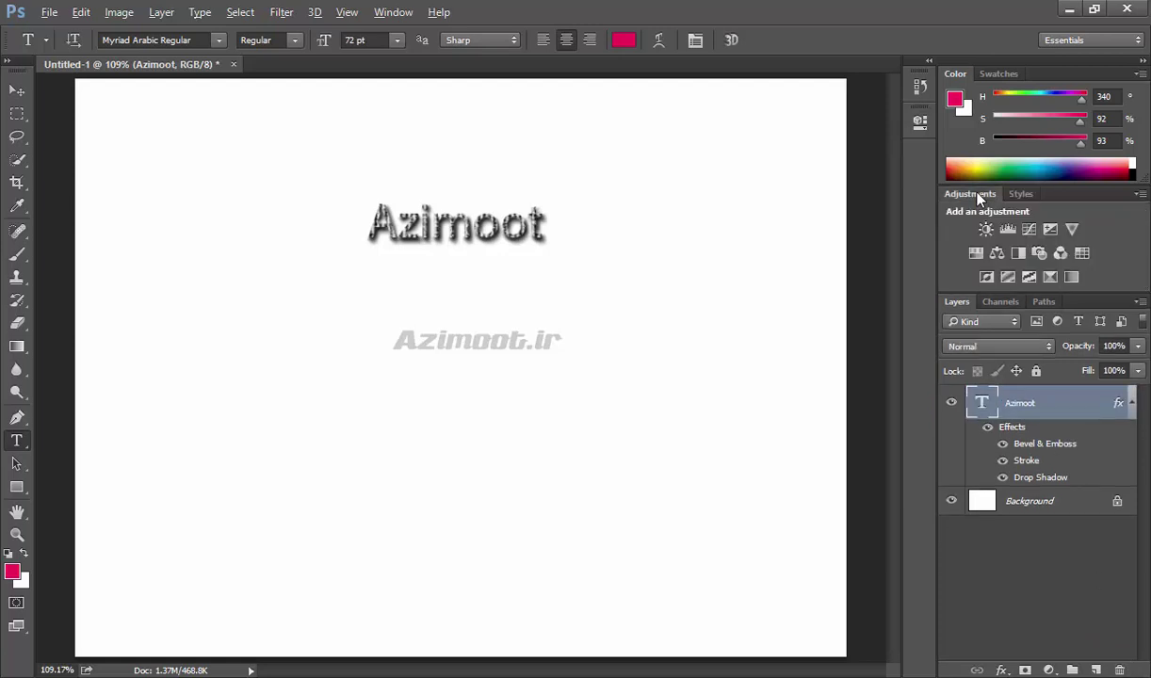
pyautogui.click(1008, 229)
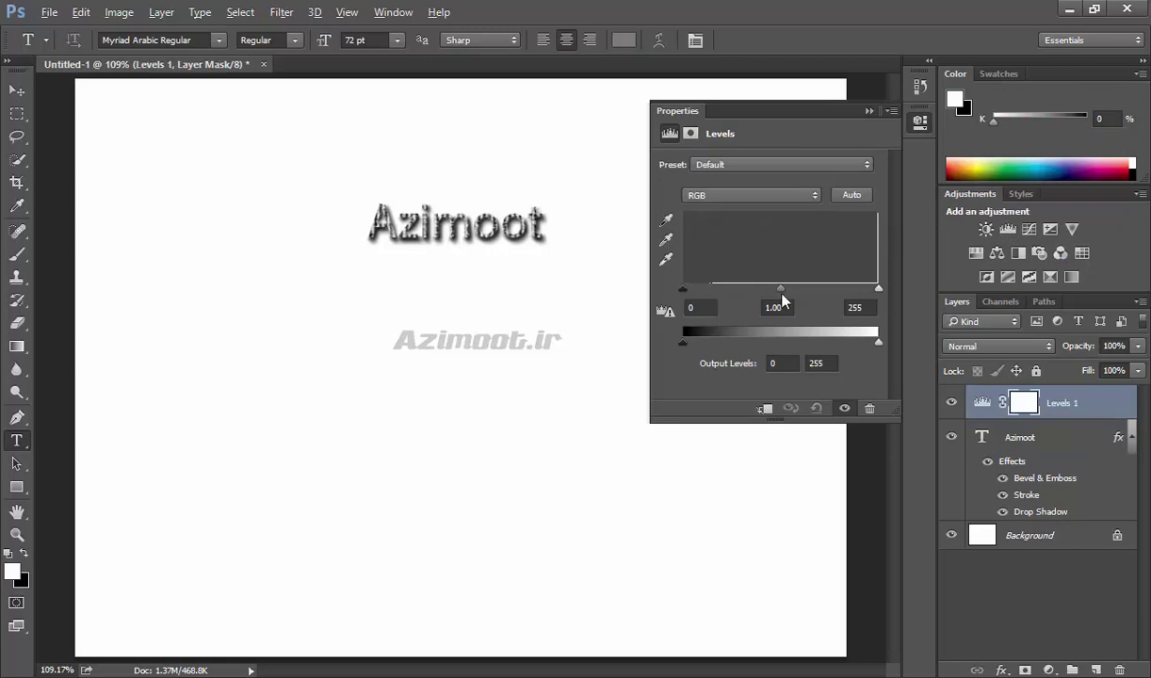
pyautogui.moveTo(781, 290); pyautogui.dragTo(806, 292)
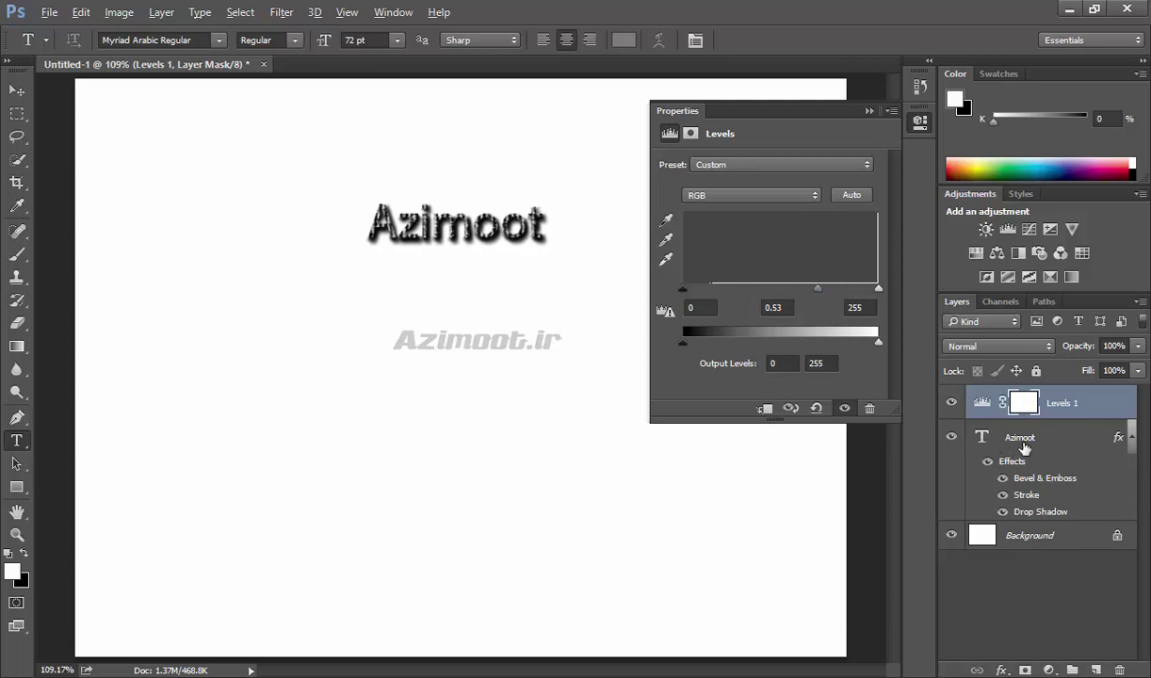
pyautogui.hotkey('ctrl', 'z')
pyautogui.hotkey('ctrl', 'z')
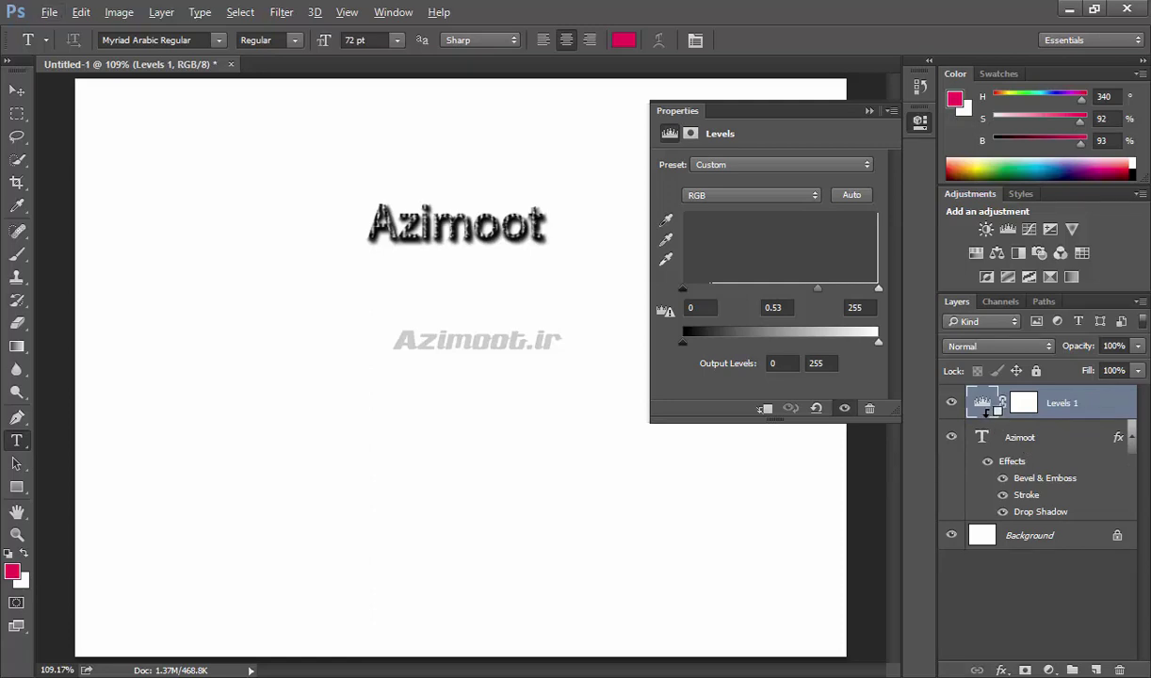
pyautogui.keyDown('alt'); pyautogui.click(986, 419); pyautogui.keyUp('alt')
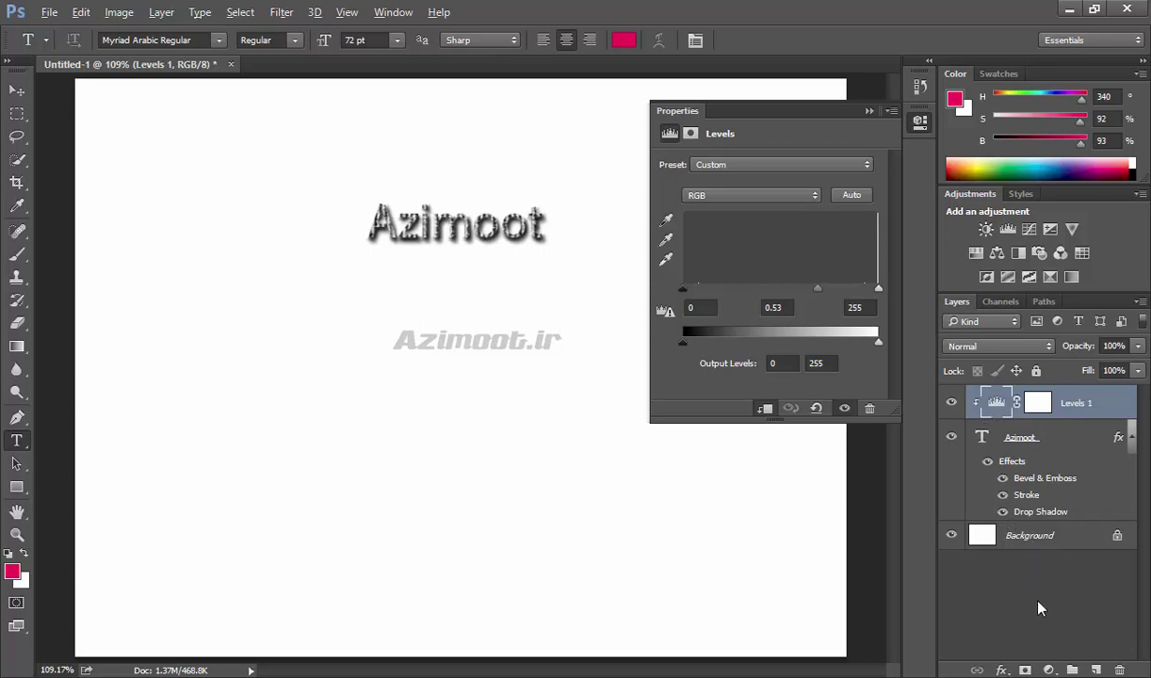
pyautogui.keyDown('alt'); pyautogui.click(975, 413); pyautogui.keyUp('alt')
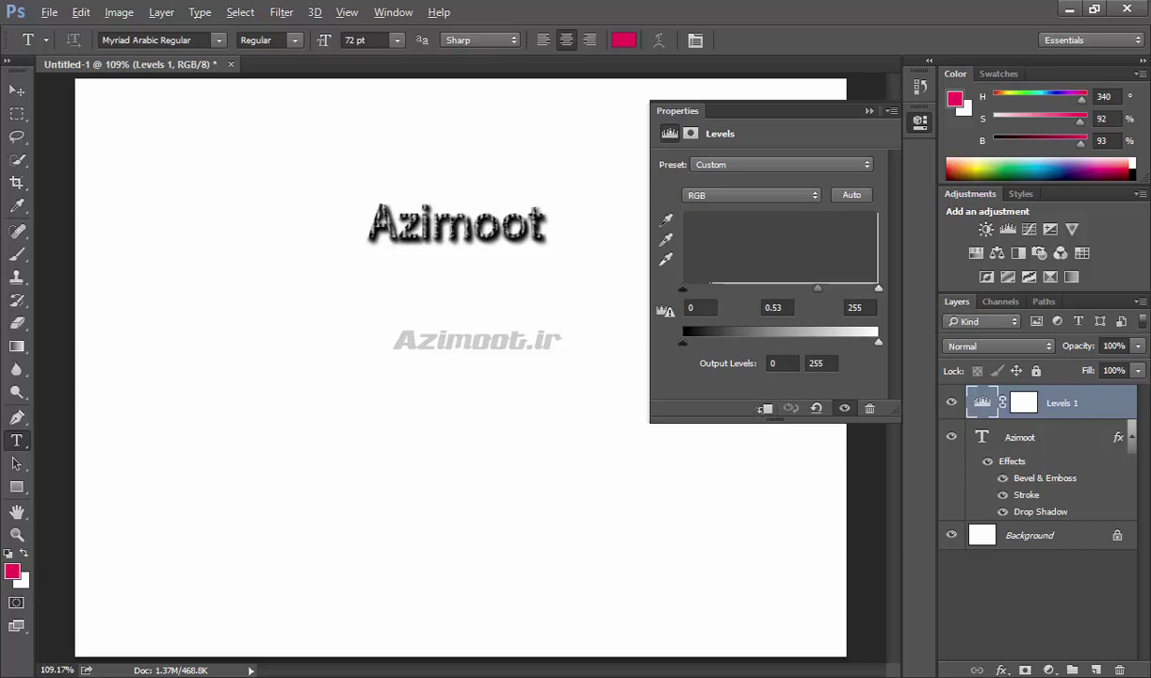
pyautogui.click(1141, 302)
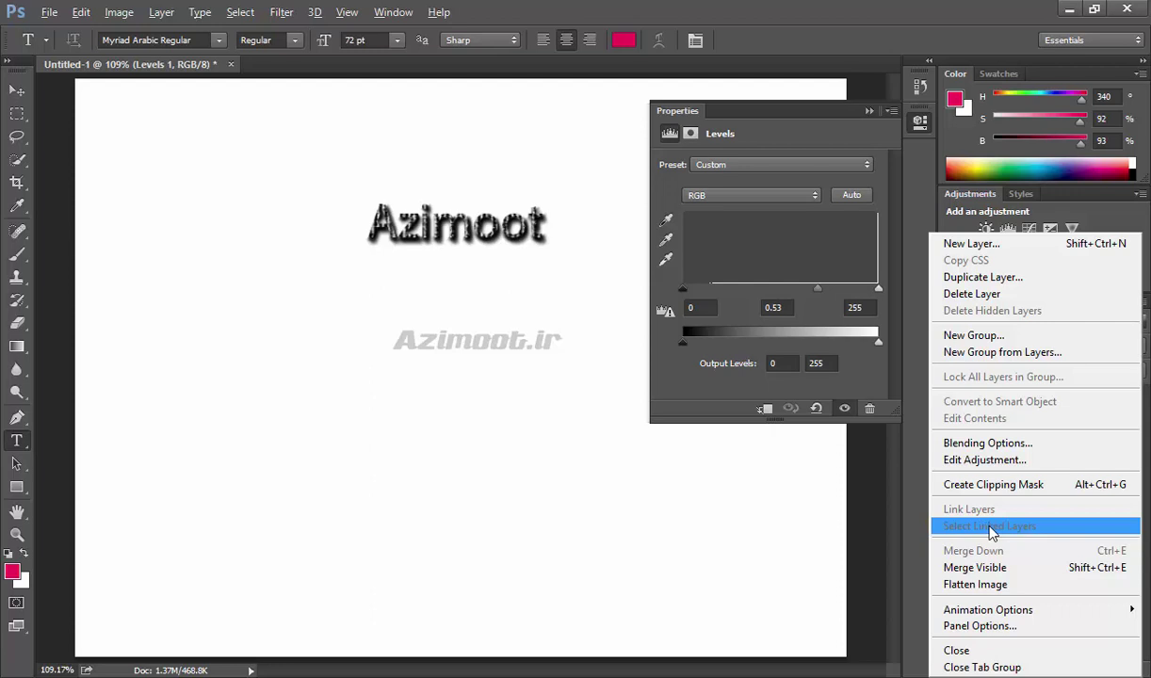
pyautogui.click(923, 447)
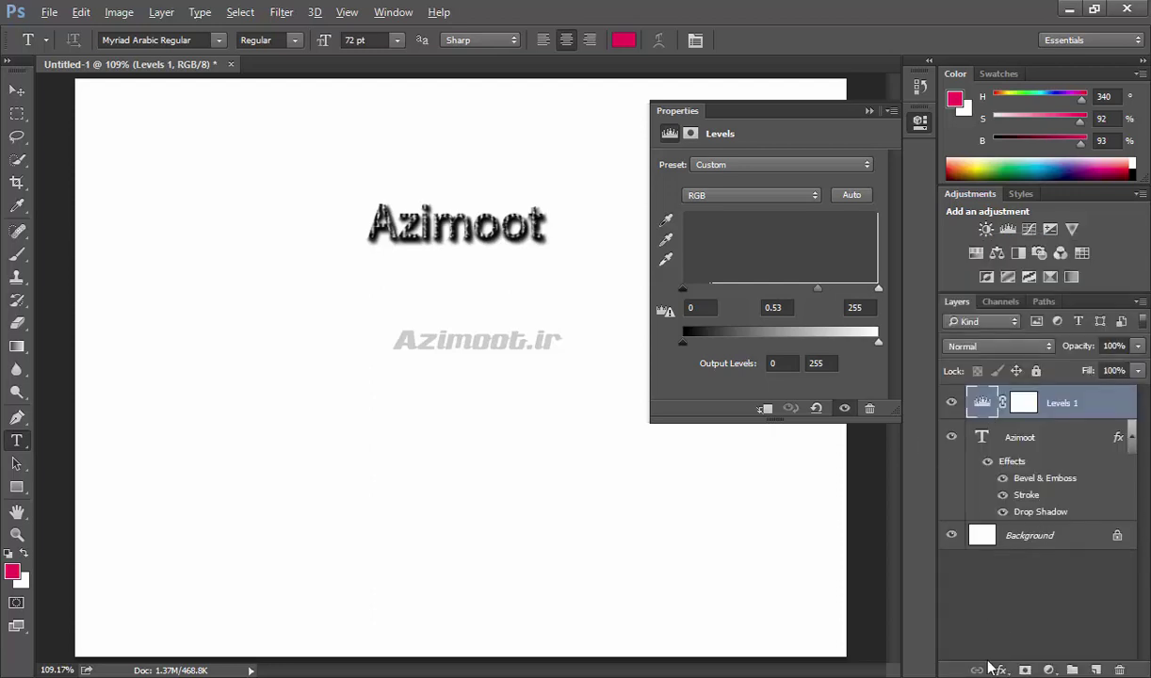
pyautogui.keyDown('shift'); pyautogui.click(1040, 437); pyautogui.keyUp('shift')
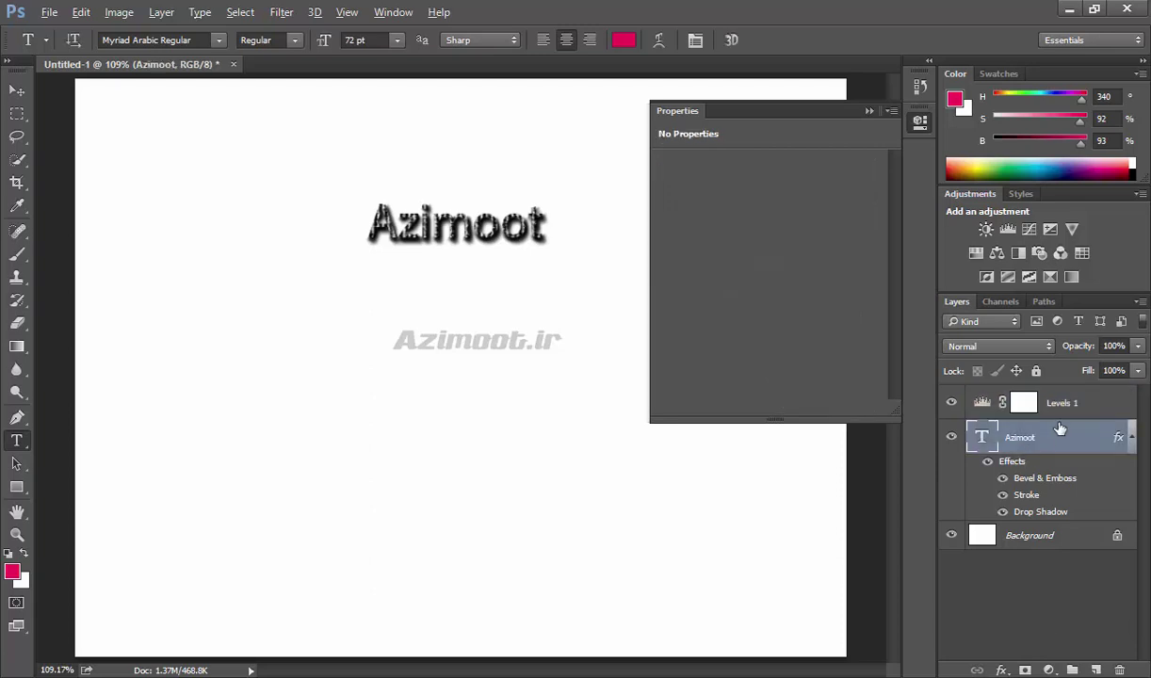
pyautogui.click(974, 669)
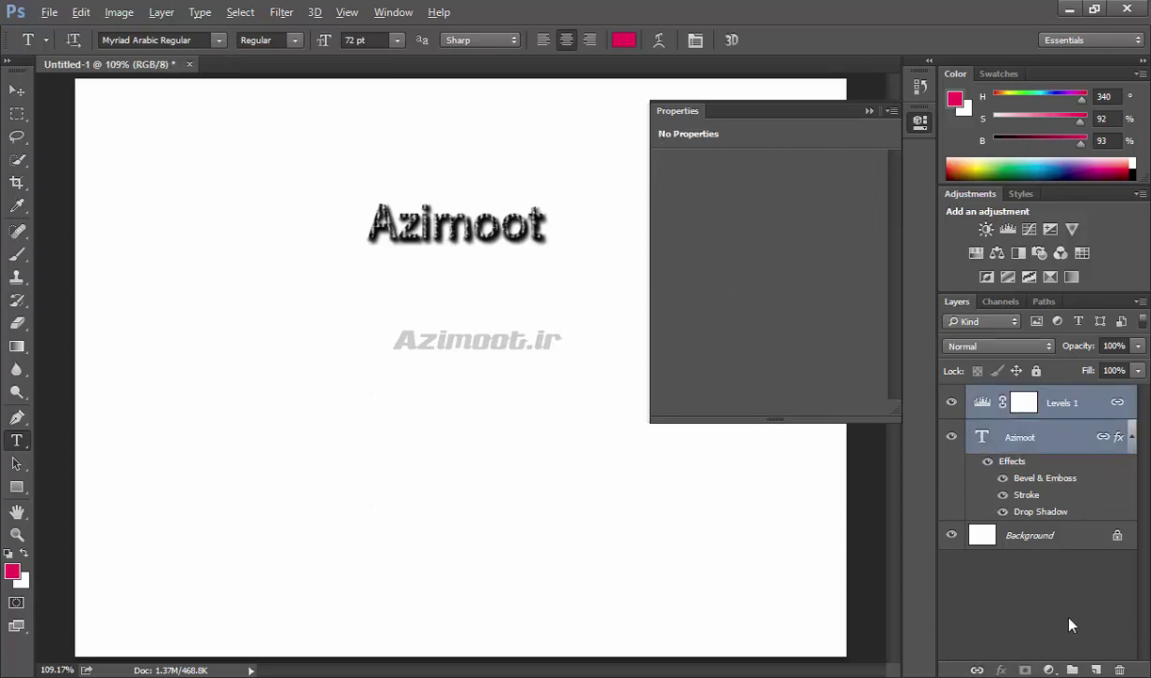
pyautogui.click(1143, 306)
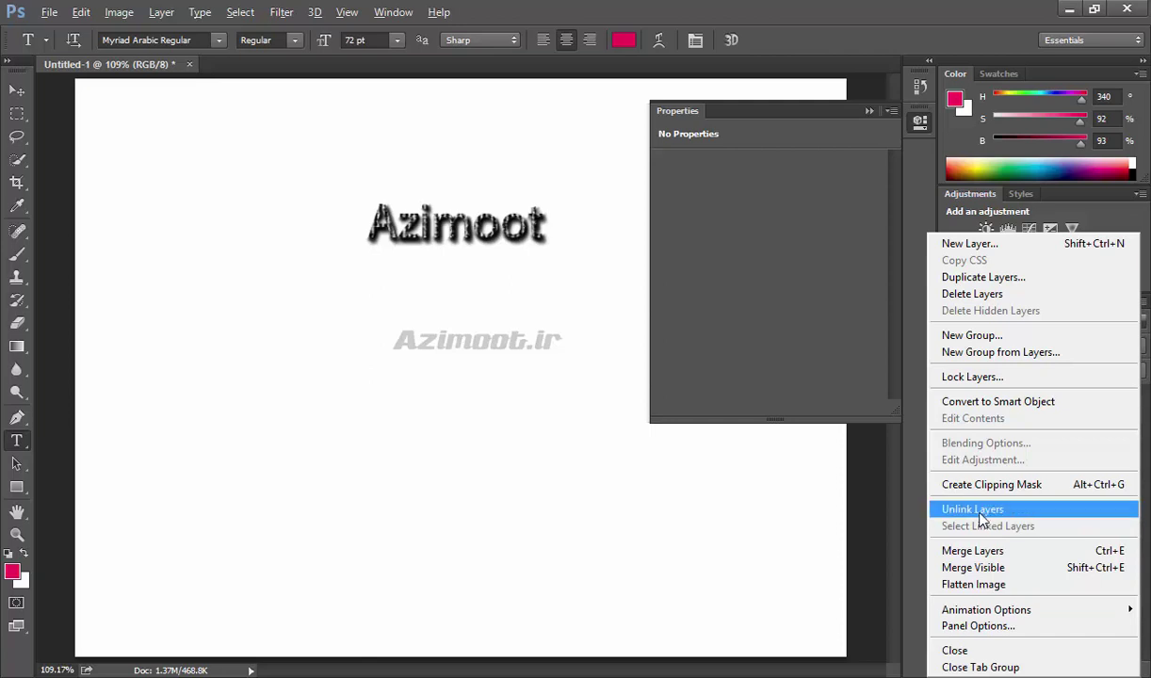
pyautogui.click(970, 508)
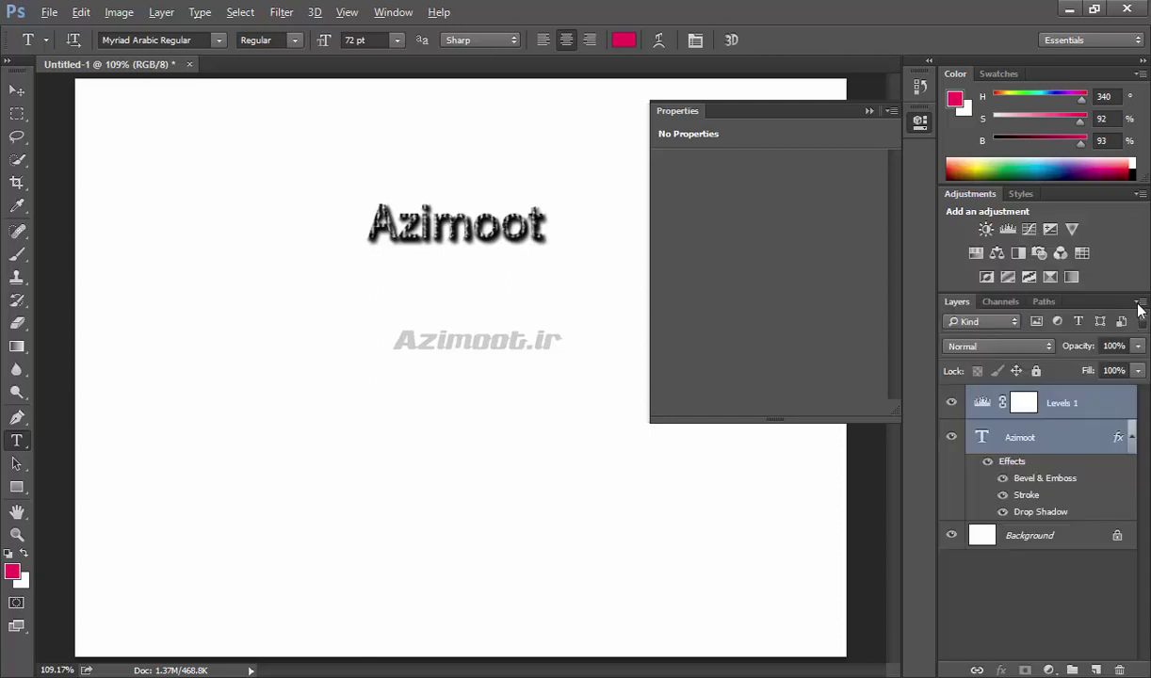
pyautogui.click(1141, 303)
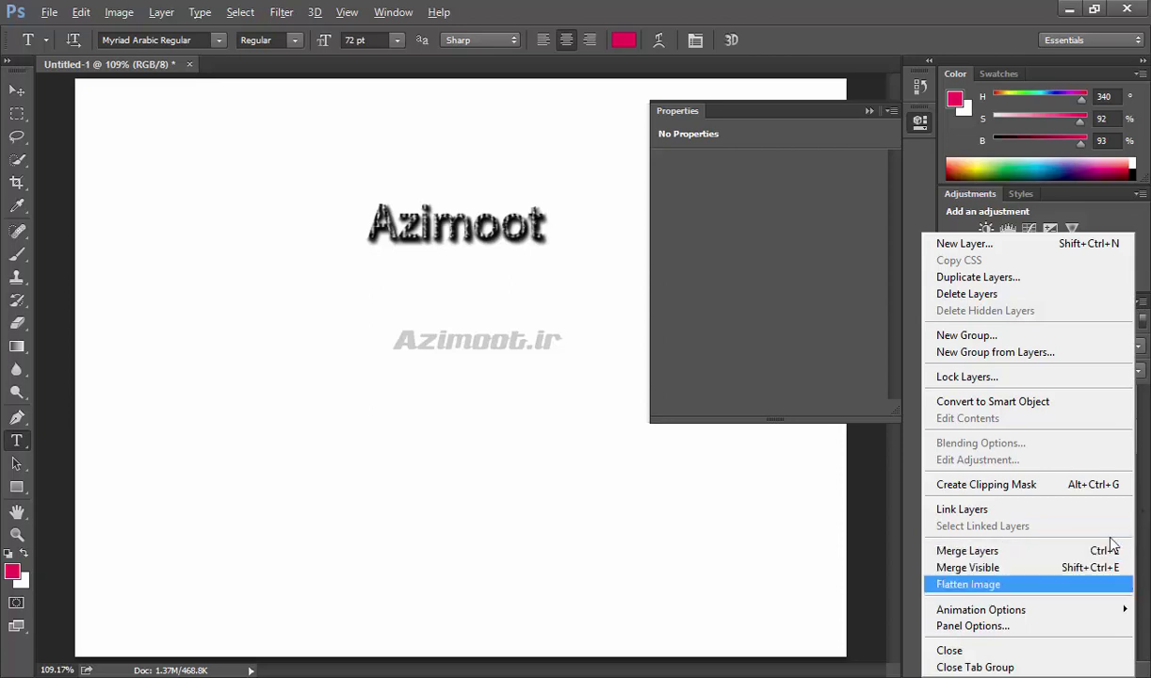
pyautogui.press('Escape')
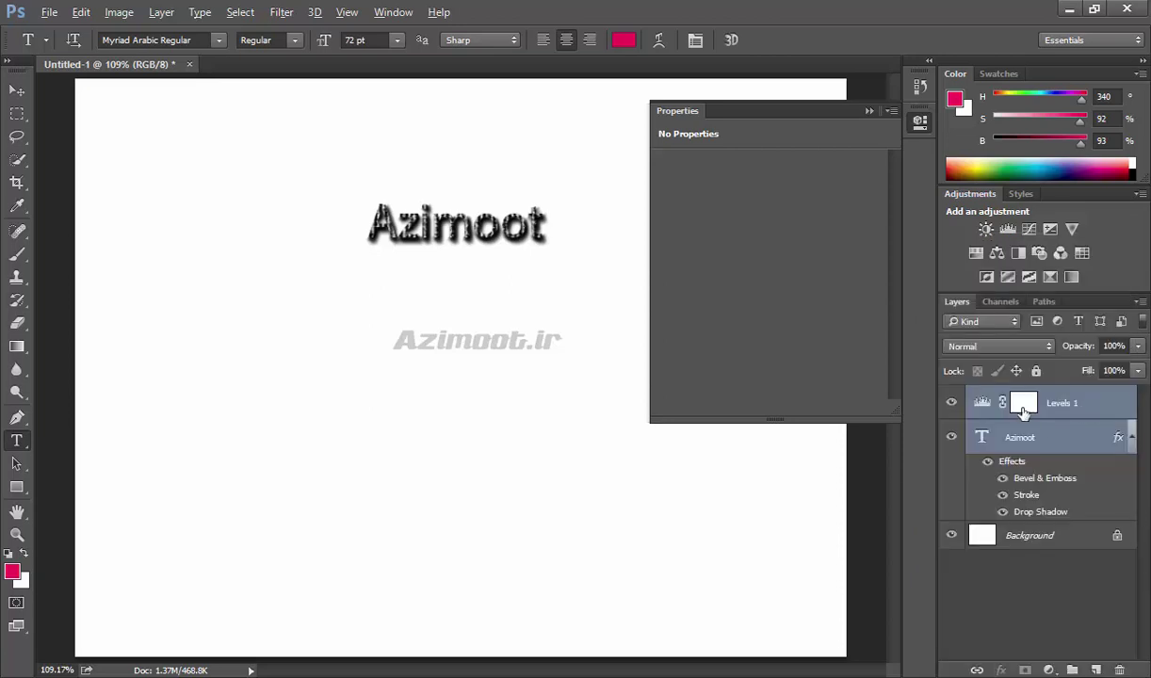
pyautogui.click(1036, 428)
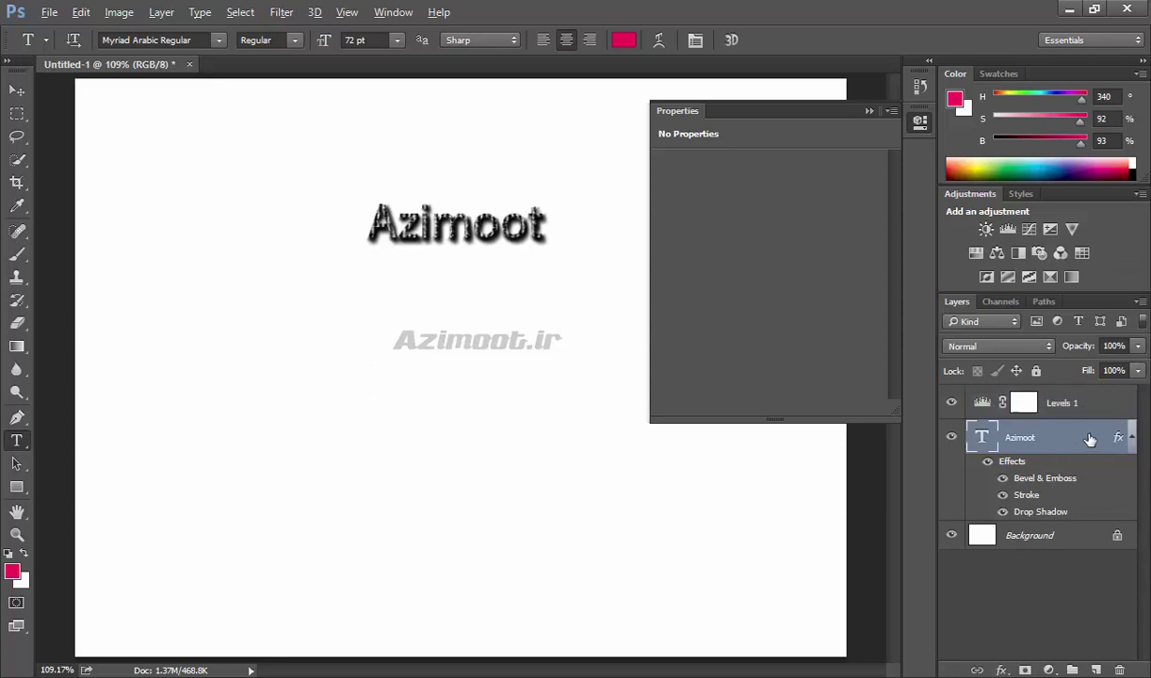
# Step: Add a hidden empty Layer 1 above Azimoot and select the Levels 1 adjustment layer
pyautogui.click(1141, 302)
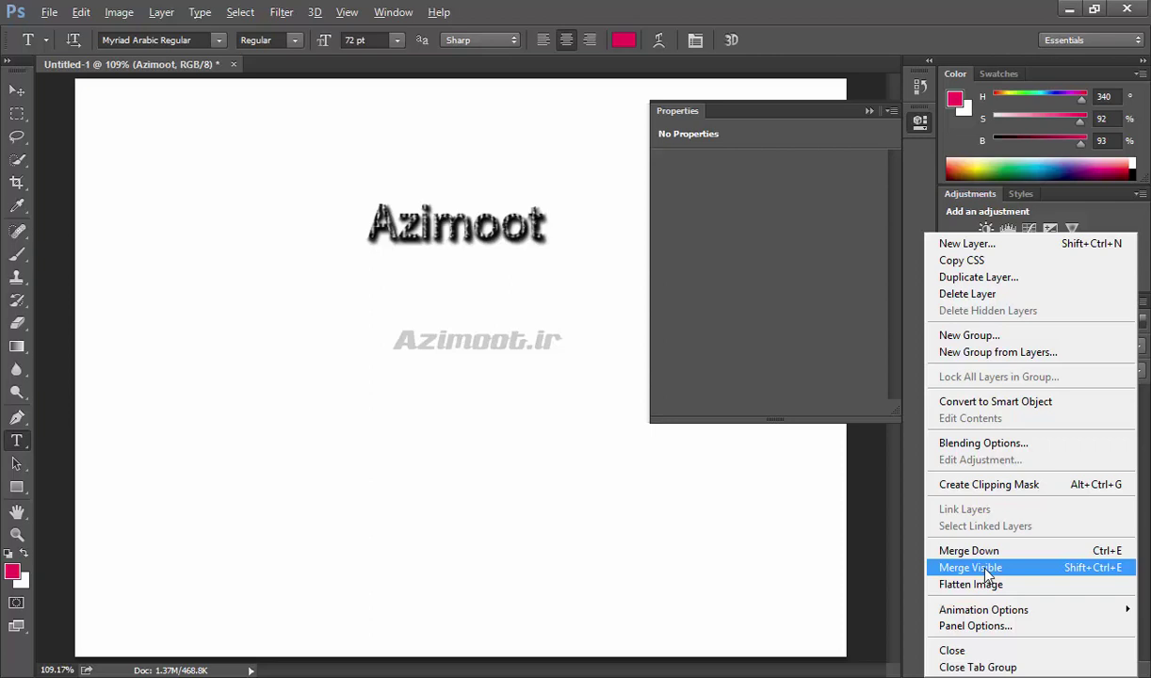
pyautogui.press('Escape')
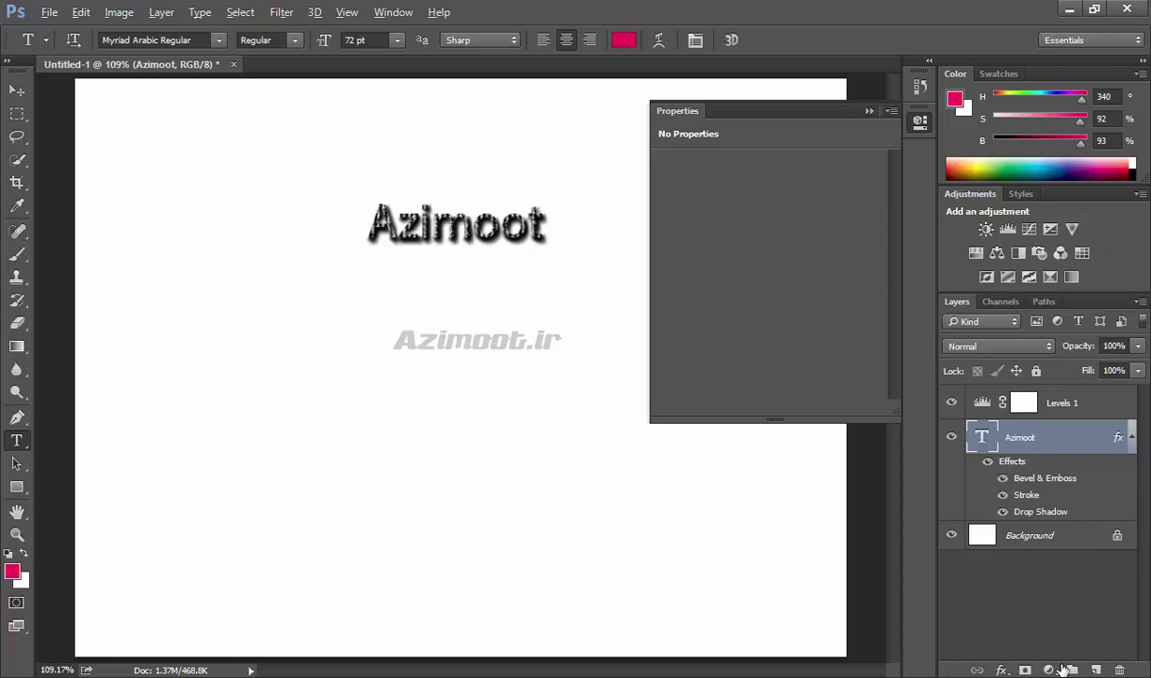
pyautogui.click(1095, 669)
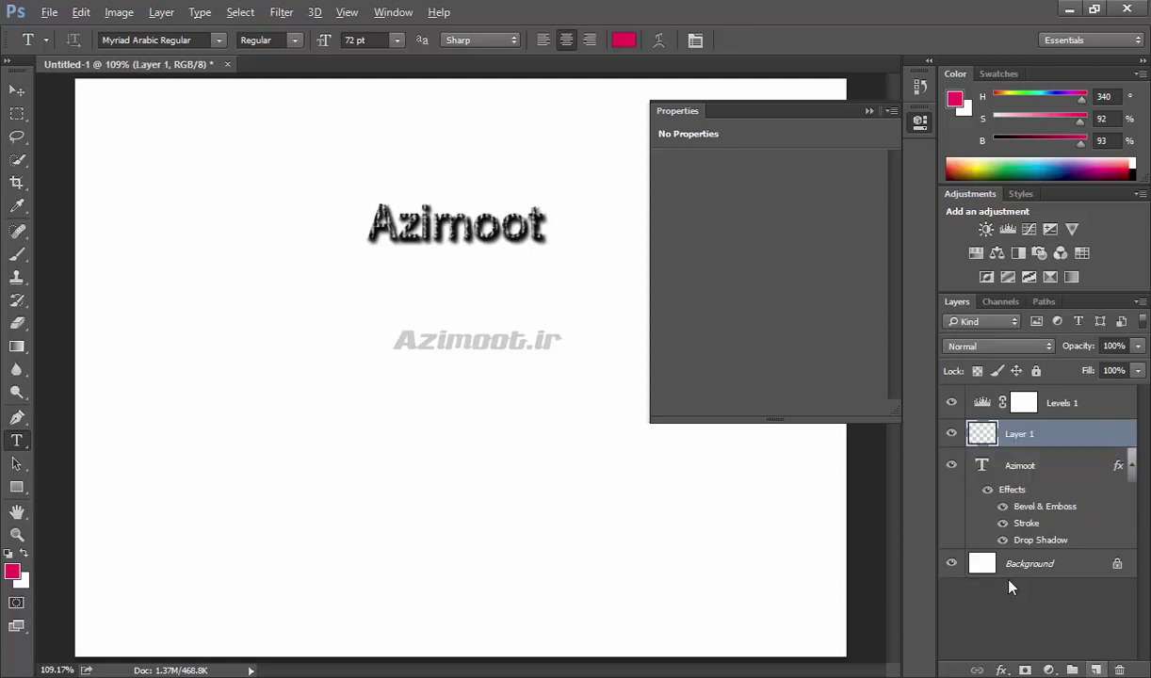
pyautogui.click(951, 433)
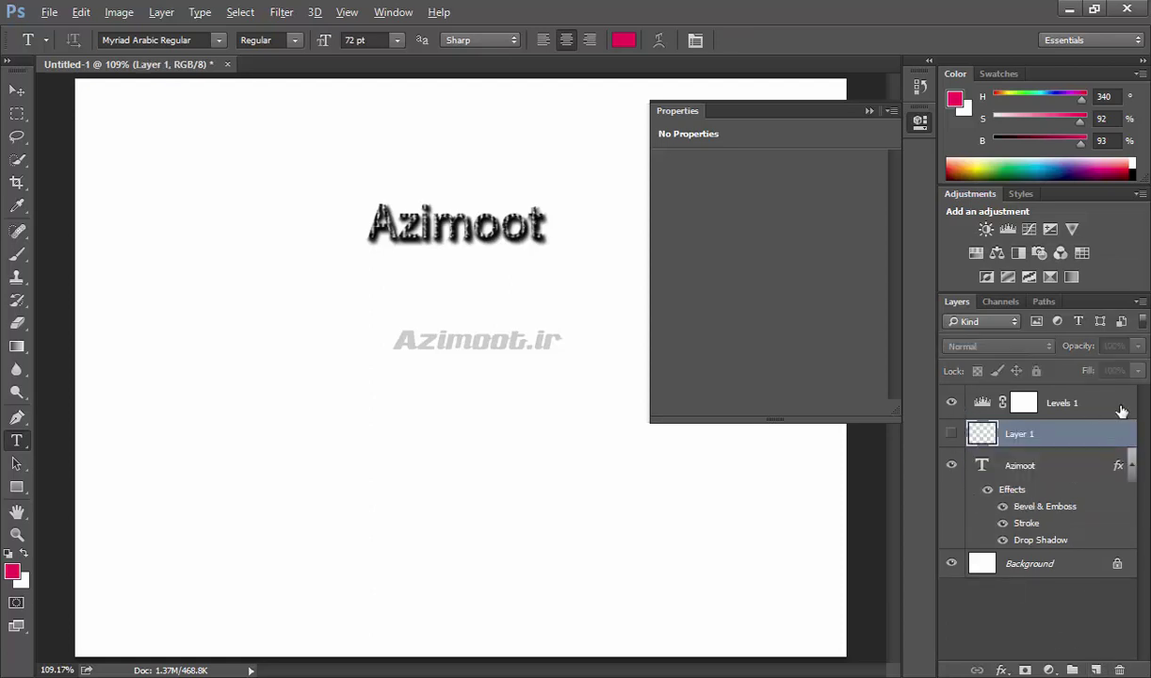
pyautogui.click(1073, 403)
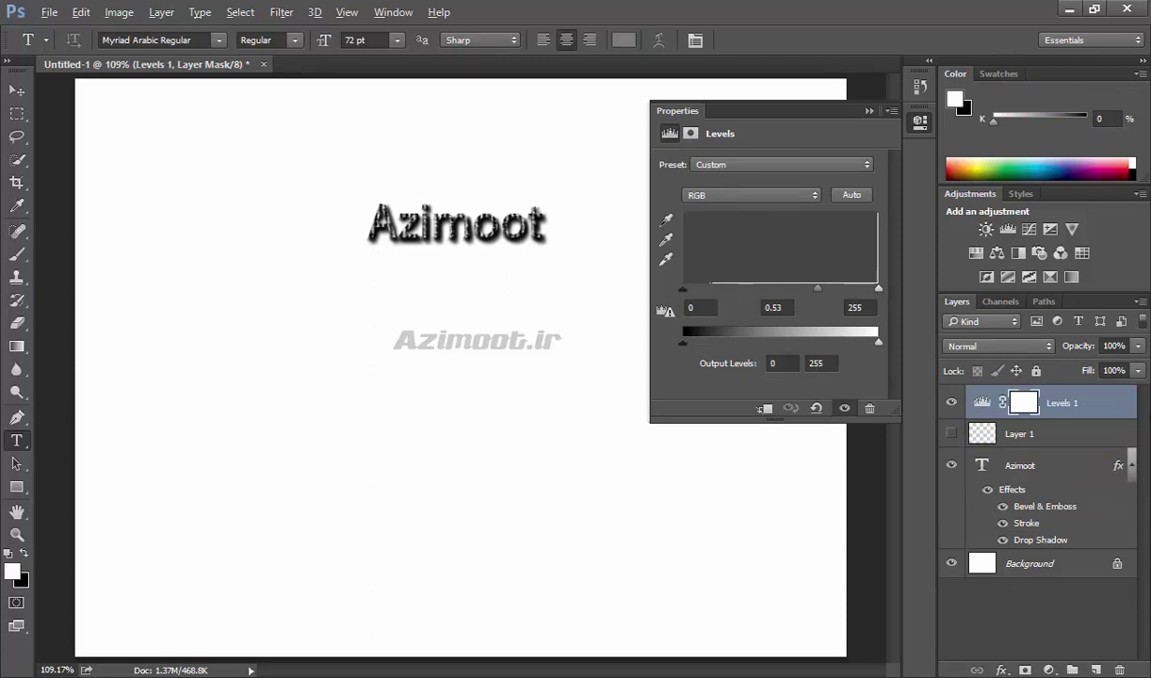
# Step: Merge Layer 1 and Levels 1 into one ordinary layer with Merge Layers
pyautogui.click(1141, 303)
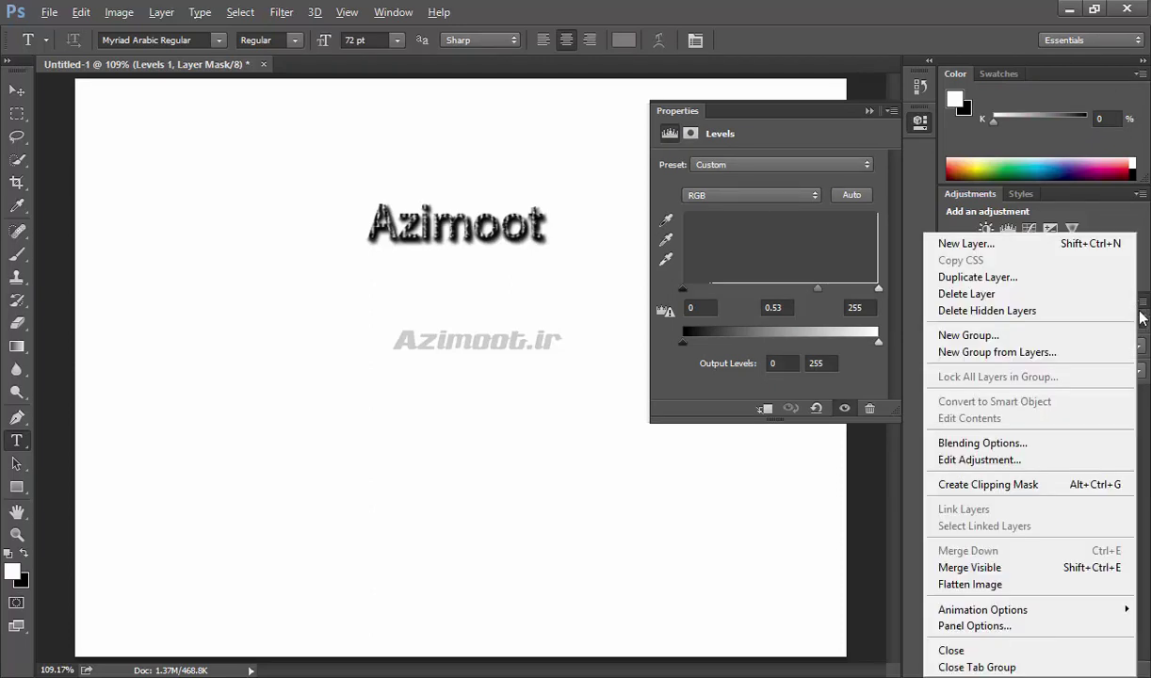
pyautogui.press('Escape')
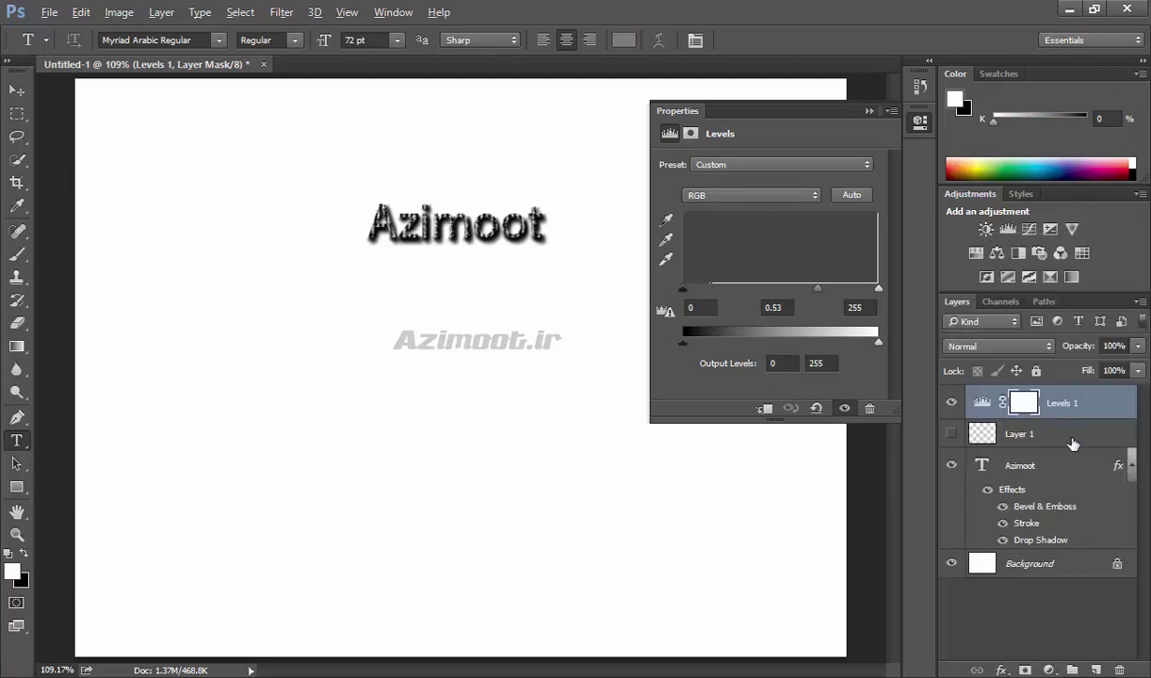
pyautogui.keyDown('shift'); pyautogui.click(1025, 425); pyautogui.keyUp('shift')
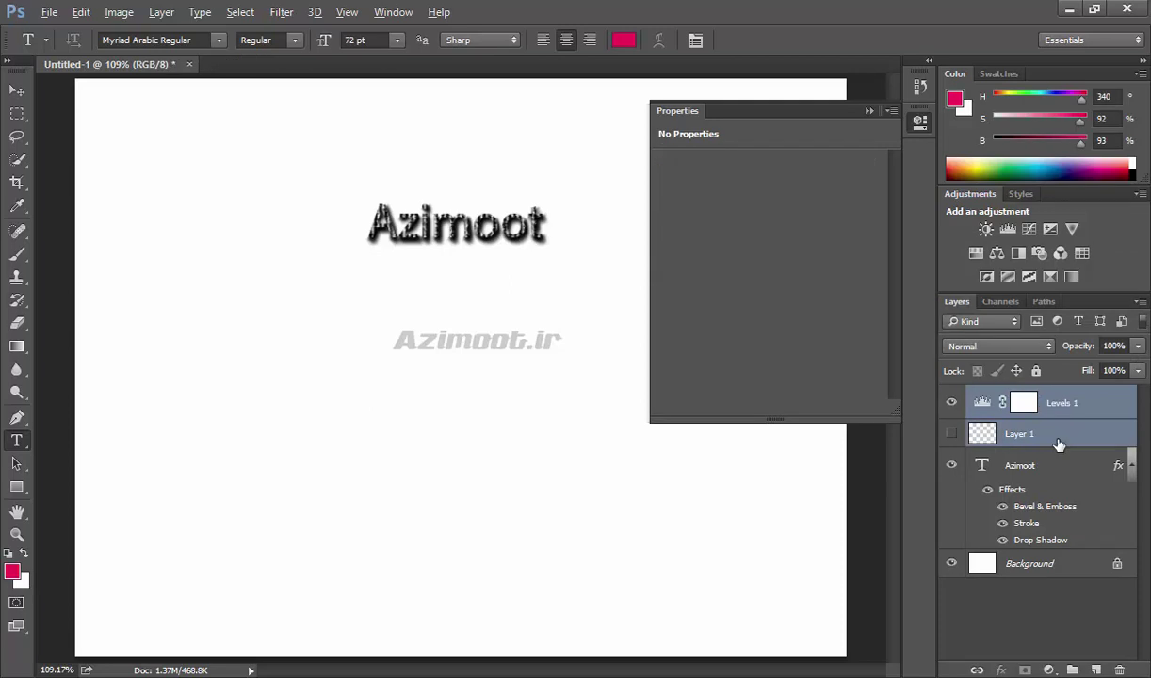
pyautogui.click(1140, 302)
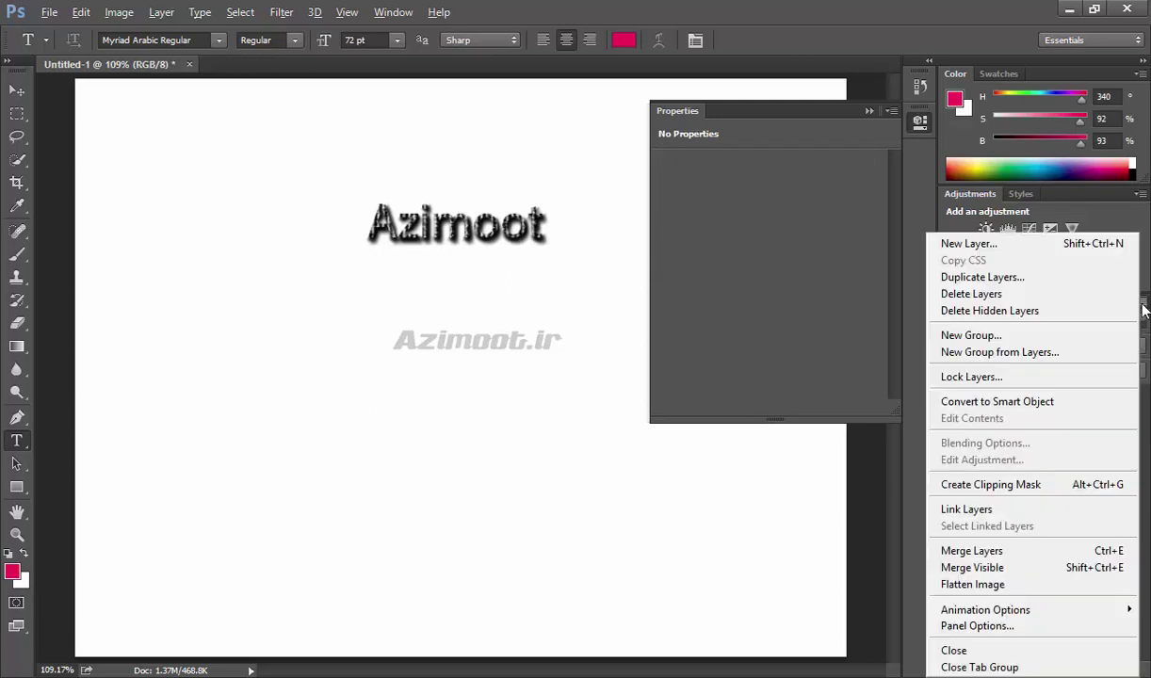
pyautogui.click(980, 547)
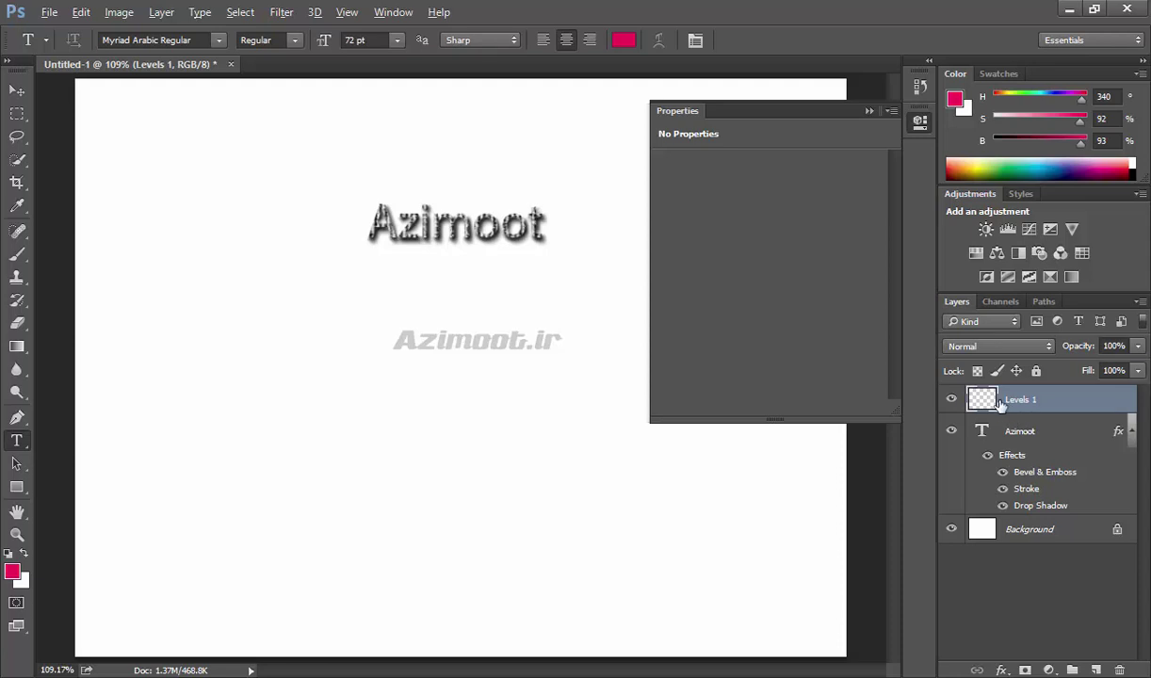
# Step: Browse the Layers panel menu commands without making further changes
pyautogui.click(1140, 301)
pyautogui.press('Escape')
pyautogui.click(1140, 302)
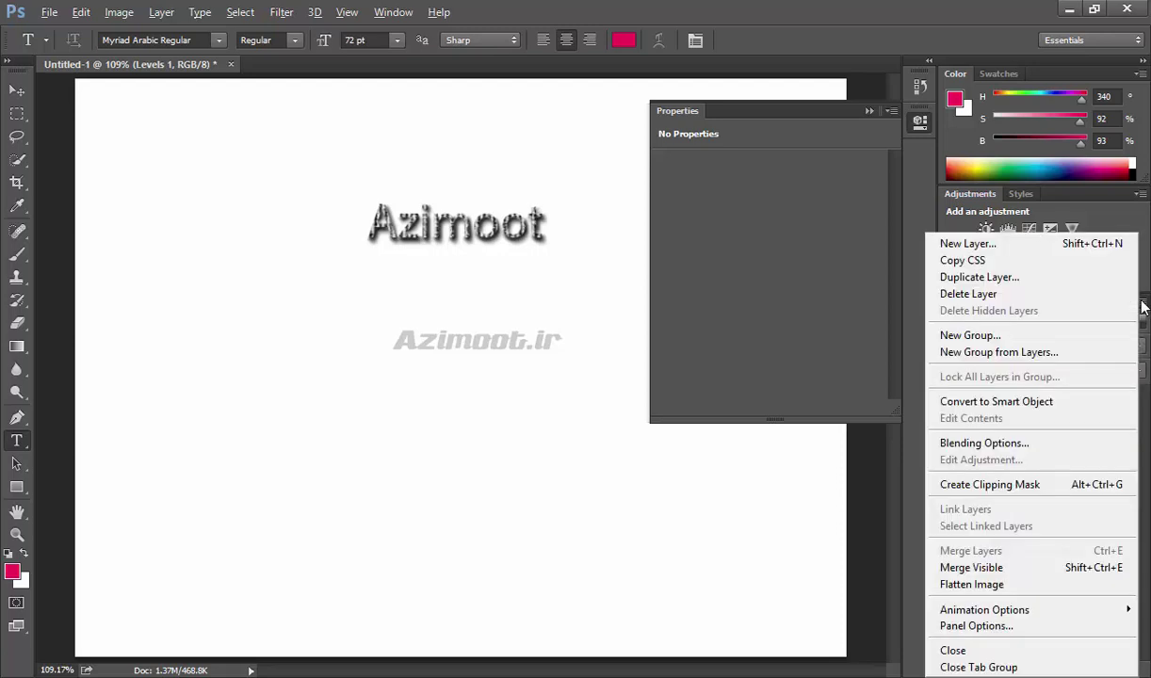
pyautogui.press('Escape')
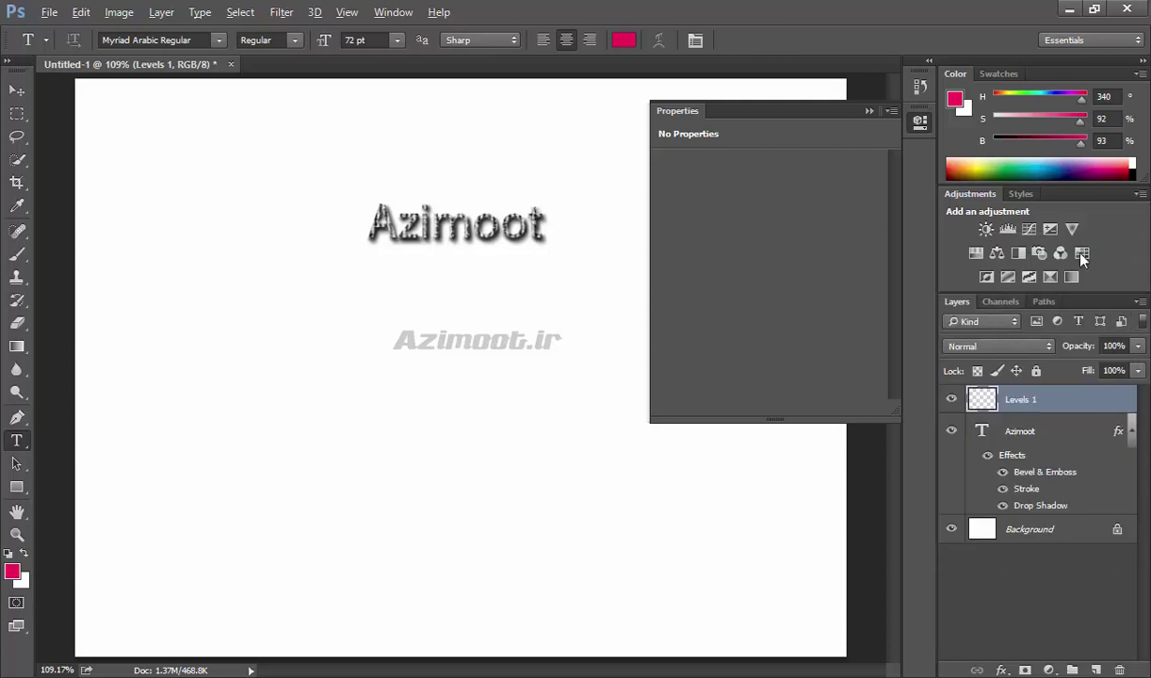
# Step: Set the Channels panel thumbnails to the largest size through Panel Options
pyautogui.click(998, 302)
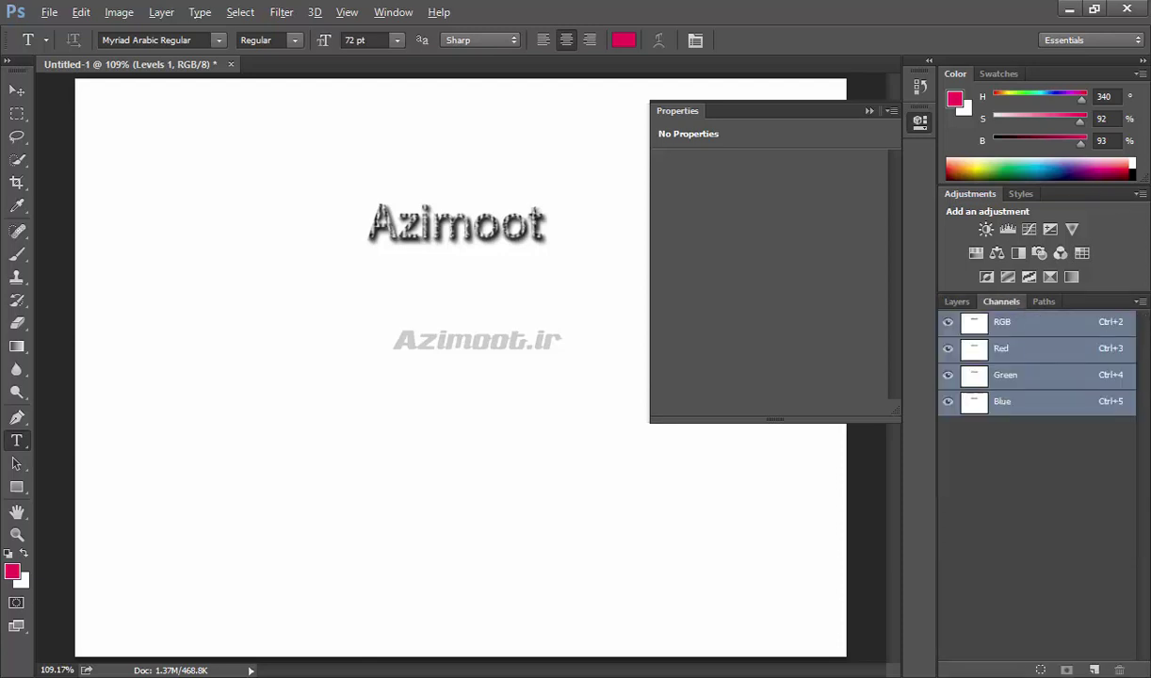
pyautogui.click(1140, 303)
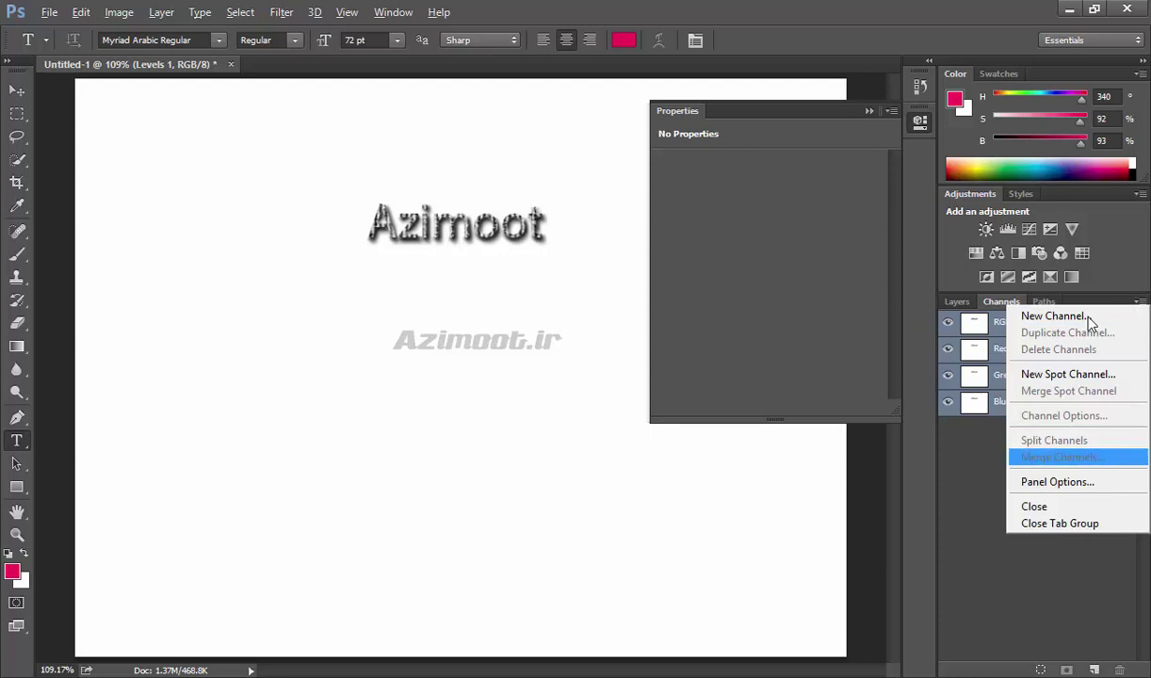
pyautogui.click(1048, 481)
pyautogui.click(526, 329)
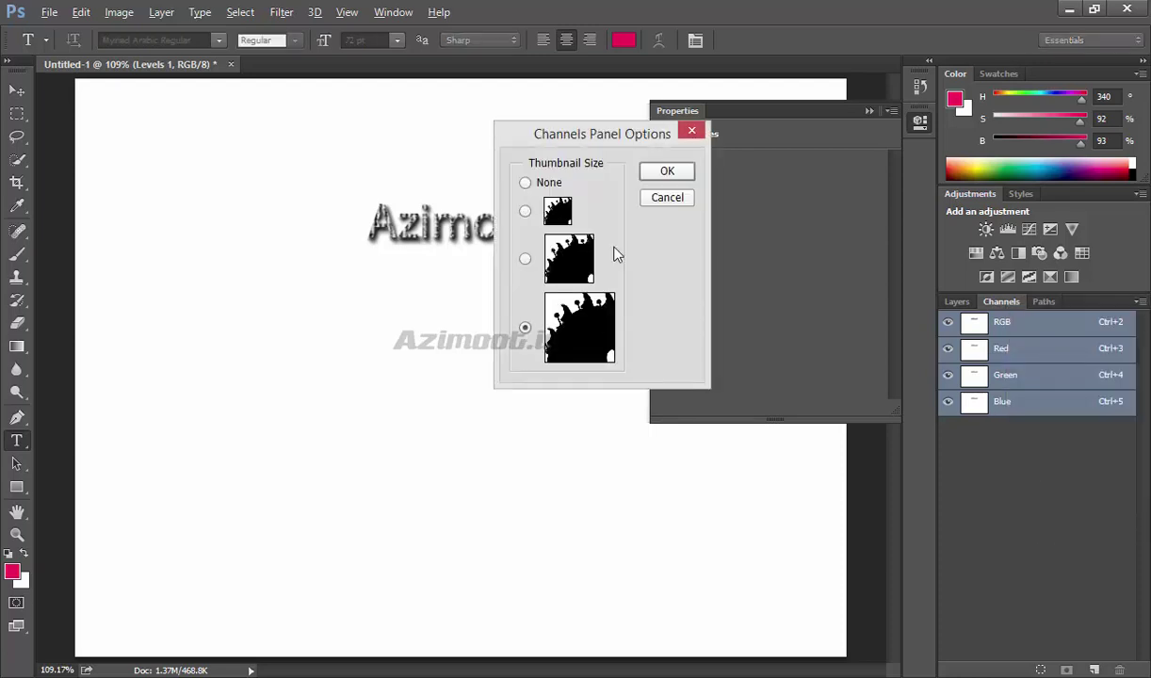
pyautogui.click(668, 172)
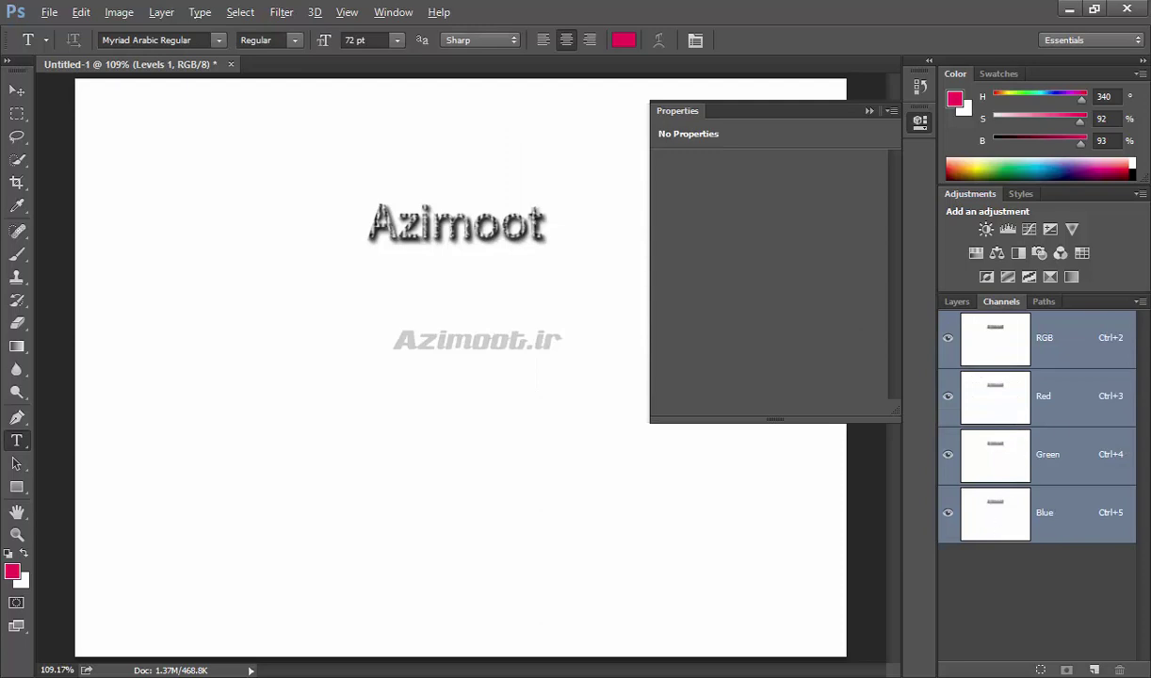
# Step: Show the empty Paths panel and browse its menu of path commands
pyautogui.click(1138, 302)
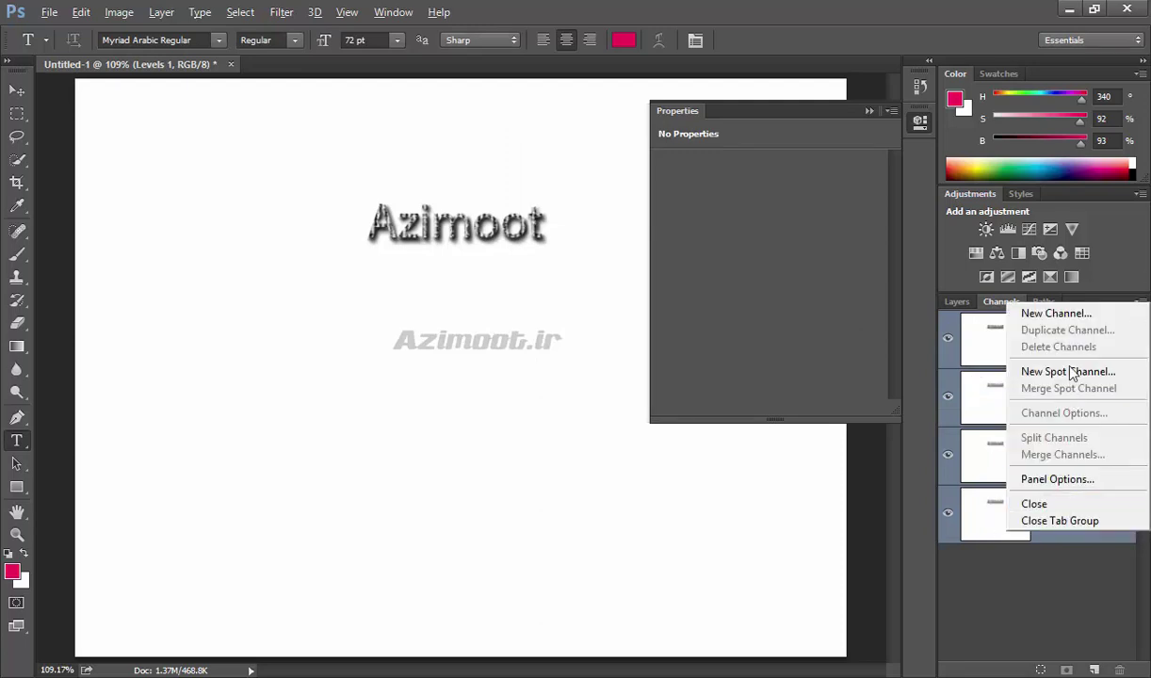
pyautogui.click(1027, 303)
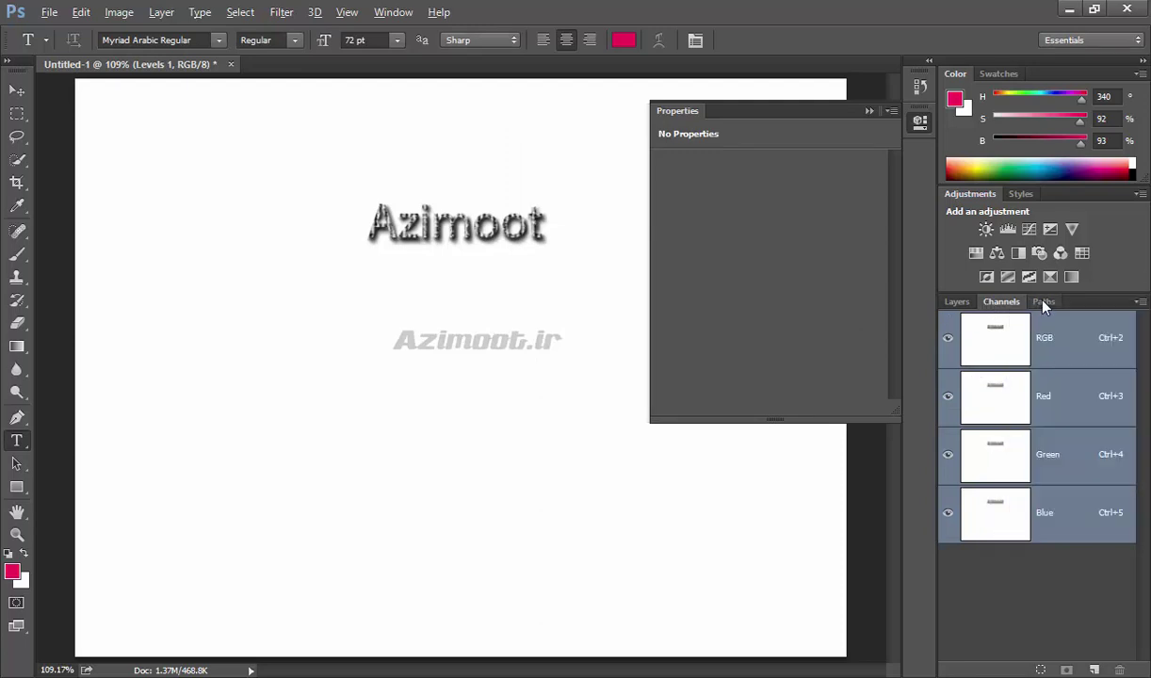
pyautogui.click(1141, 302)
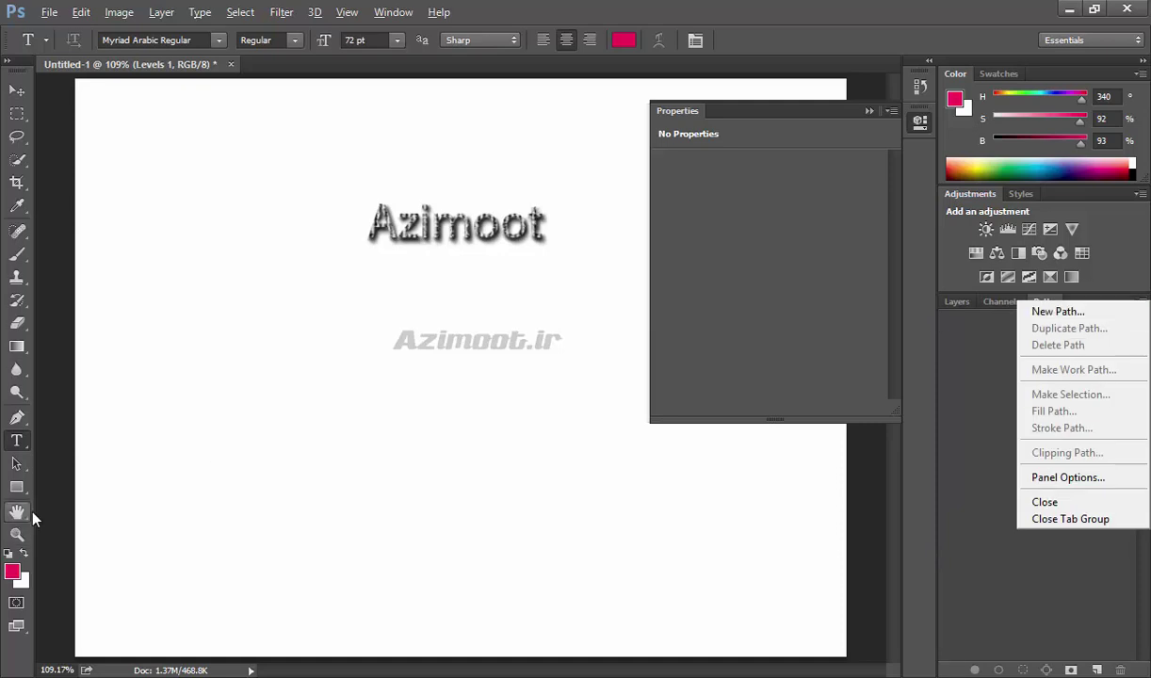
pyautogui.click(977, 363)
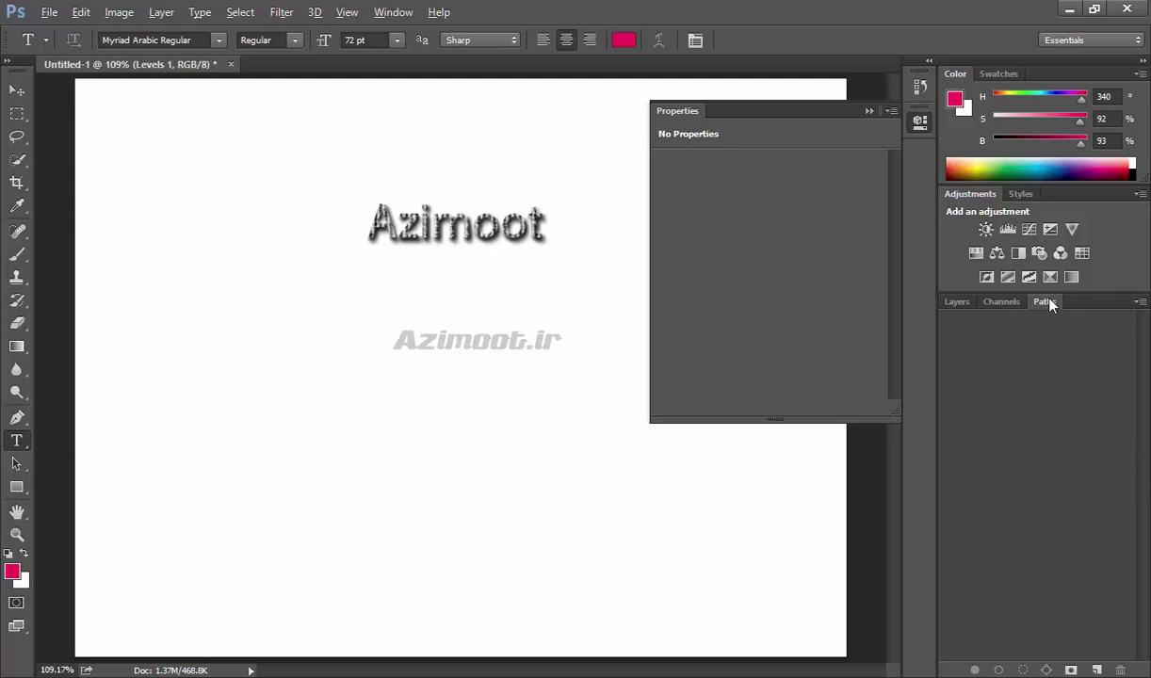
# Step: Collapse the floating Properties panel into the dock and browse the Adjustments panel menu
pyautogui.click(1067, 198)
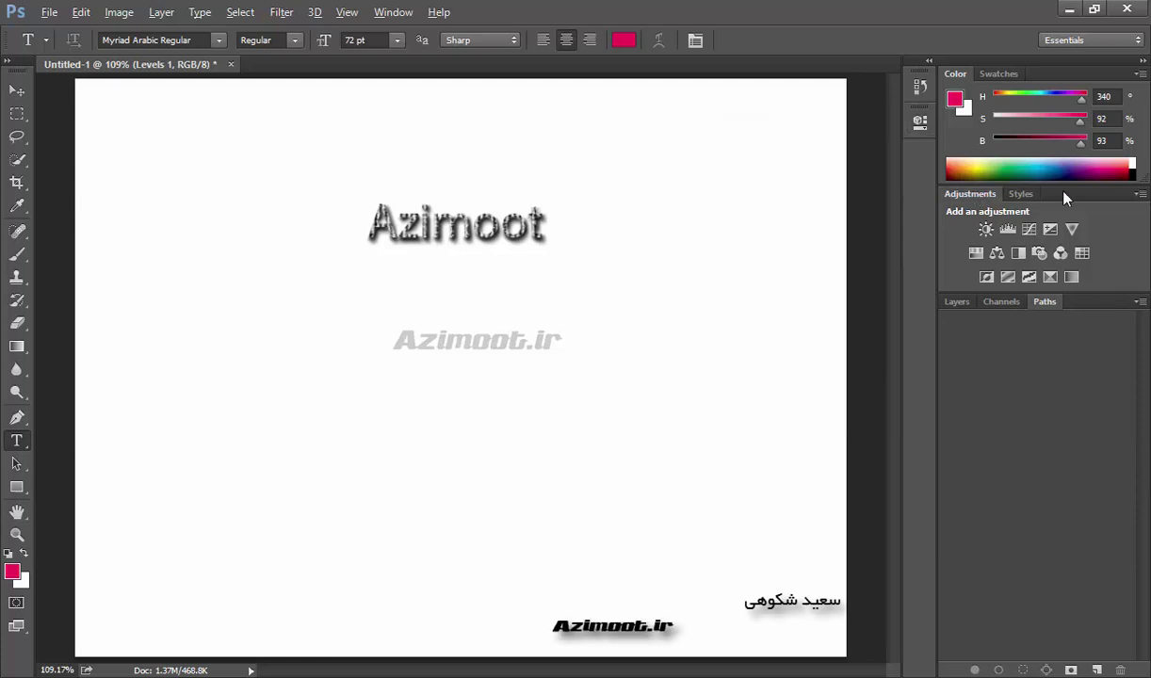
pyautogui.click(1137, 195)
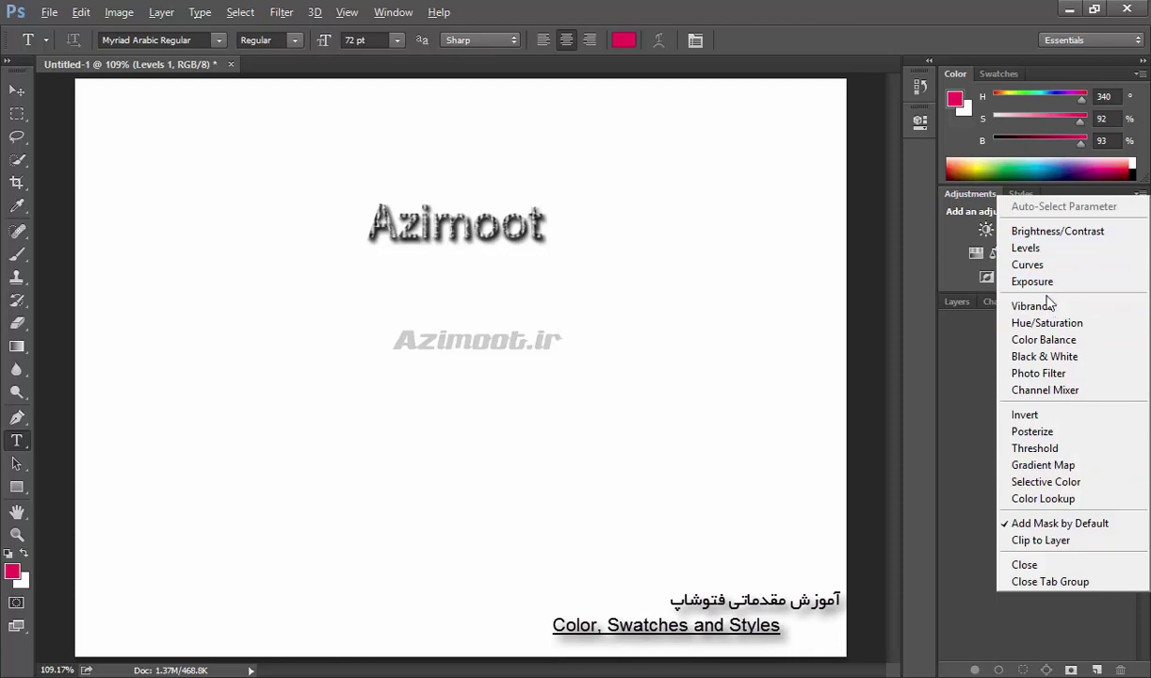
pyautogui.click(976, 390)
# Step: Browse the Styles panel menu, then return to the Adjustments and Layers panels
pyautogui.click(1027, 194)
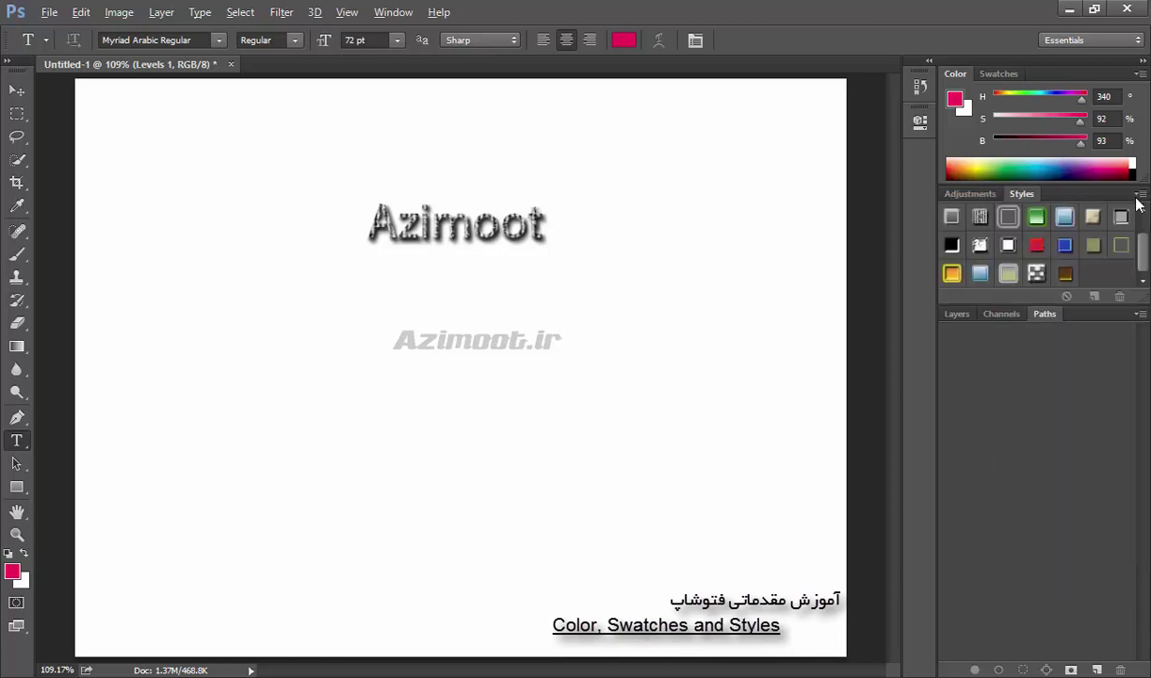
pyautogui.click(1139, 194)
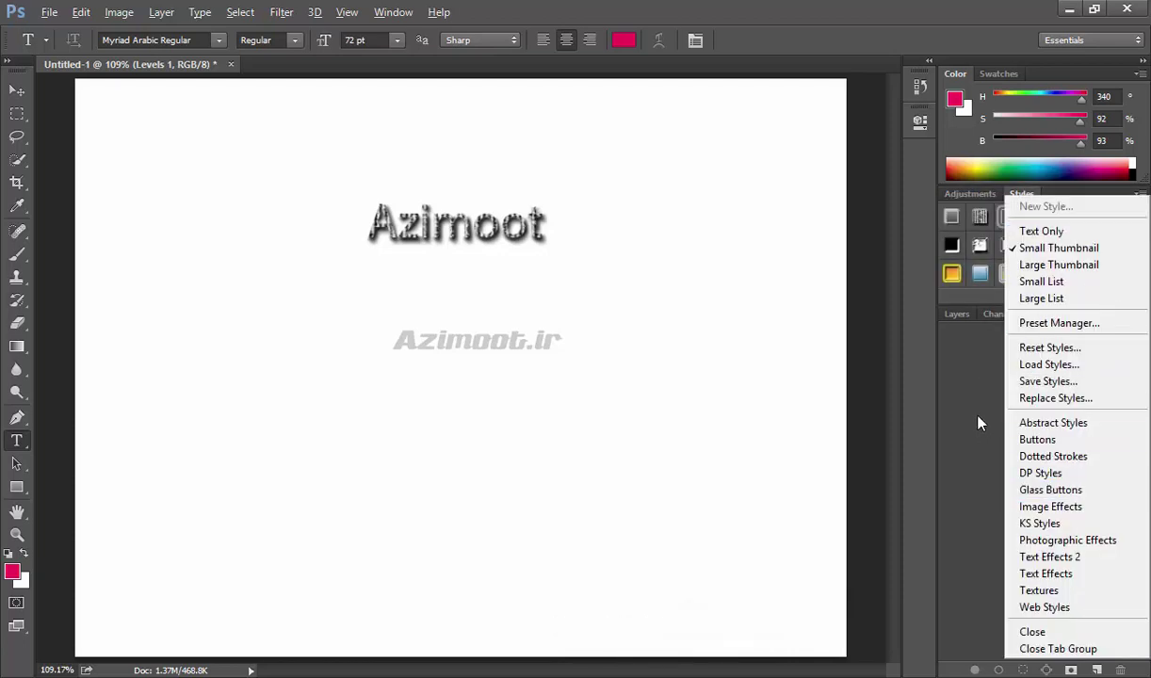
pyautogui.click(934, 396)
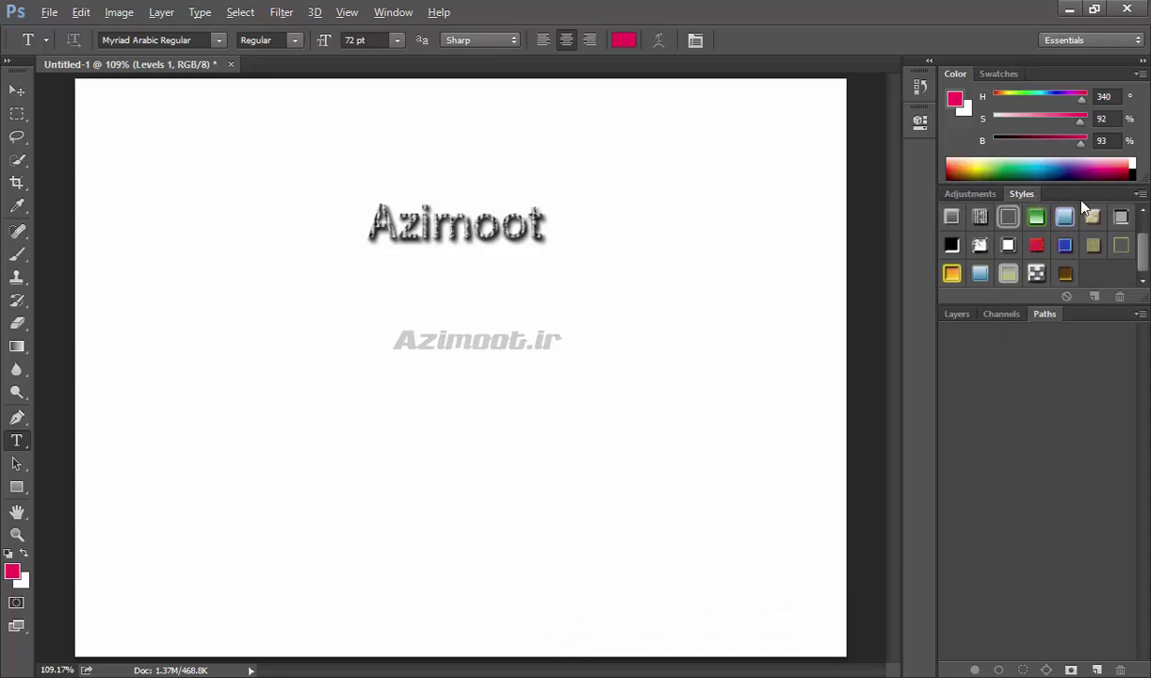
pyautogui.click(974, 194)
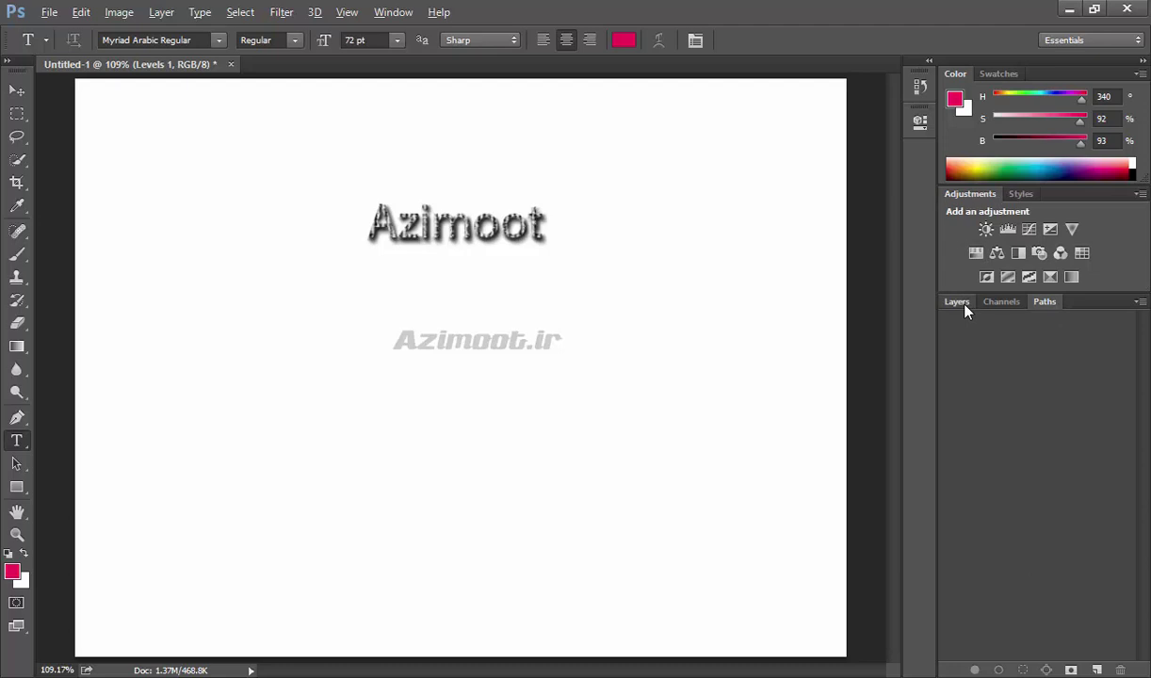